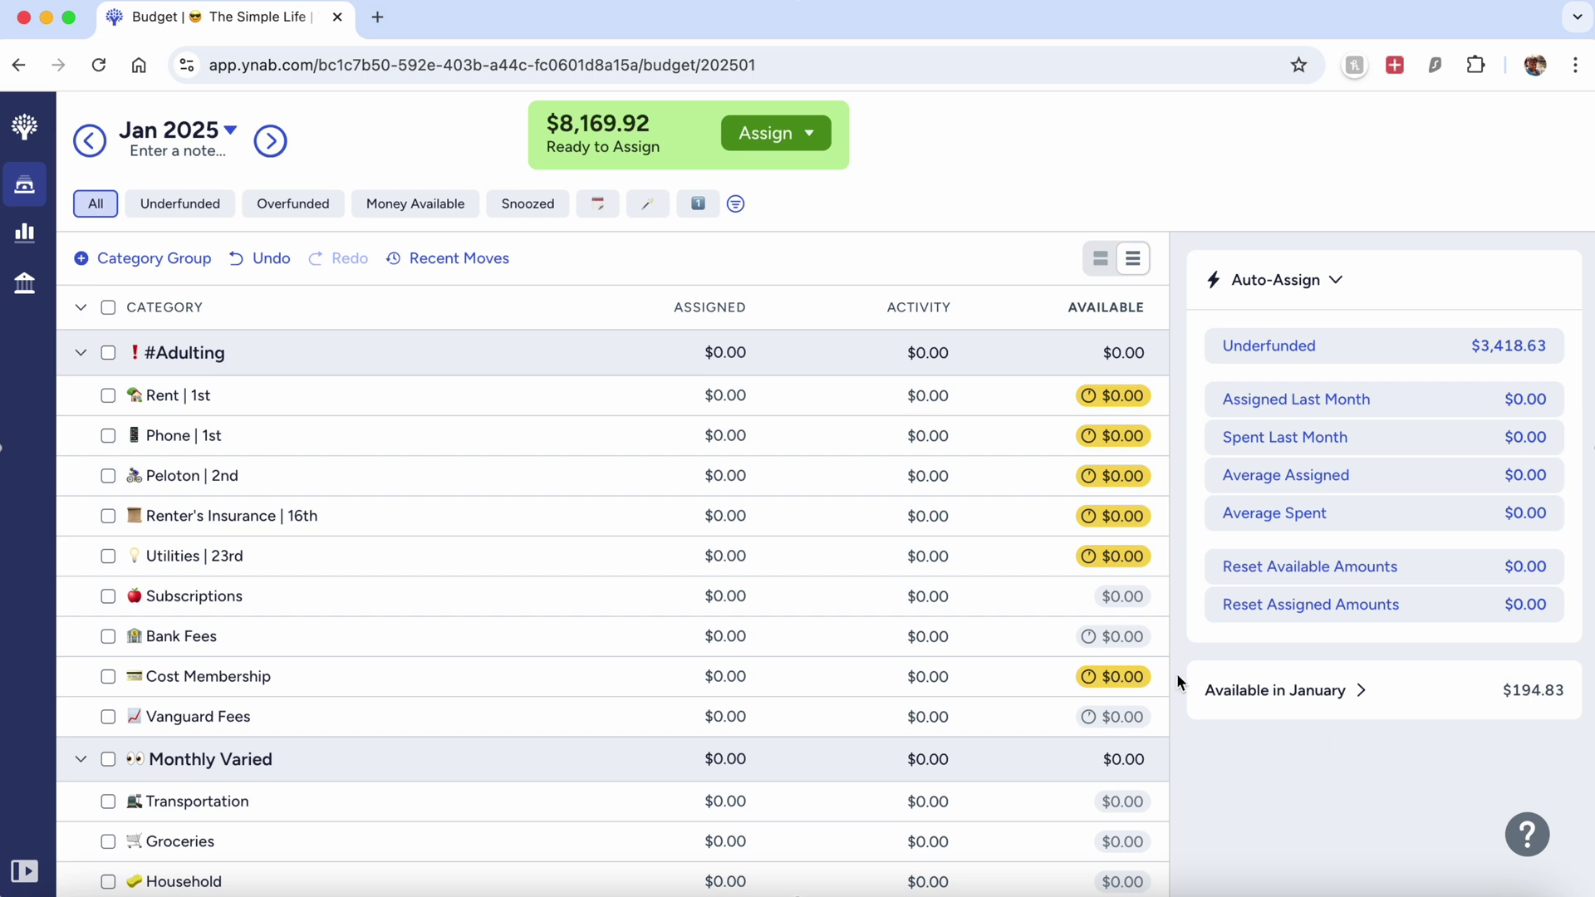
Assign $1,505.26 to the red-heart Credit Card payment category and collapse the Credit Card Payments group.
{"action": "left_click", "coordinate": [816, 636]}
{"action": "scroll", "coordinate": [605, 653], "scroll_direction": "down", "scroll_amount": 10}
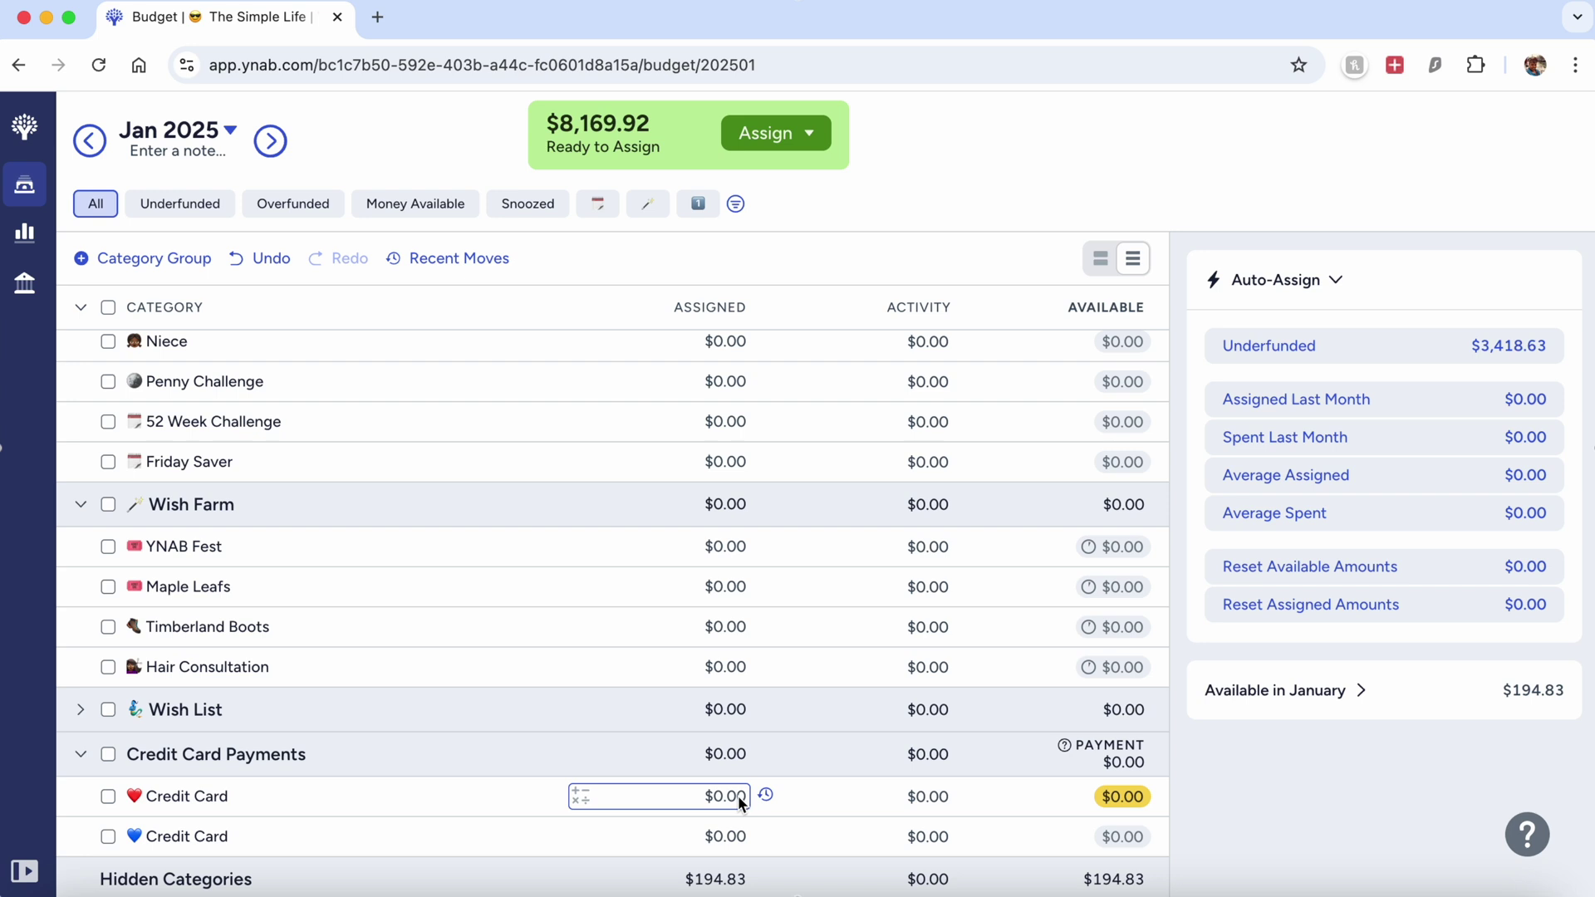
{"action": "left_click", "coordinate": [738, 798]}
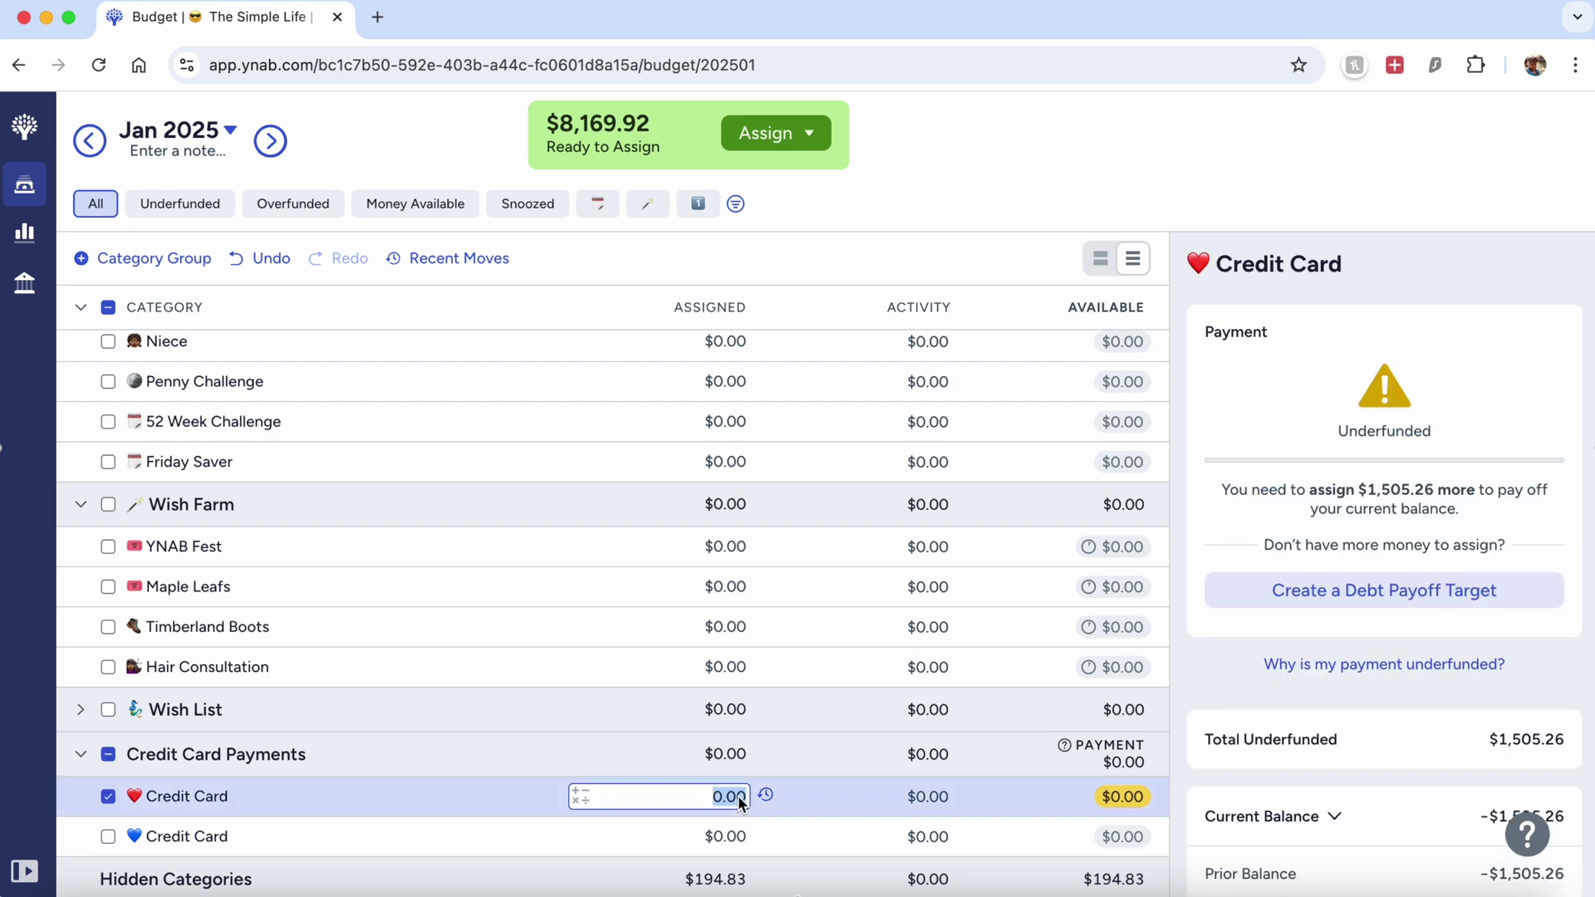
{"action": "type", "text": "1,505.26"}
{"action": "key", "text": "Return"}
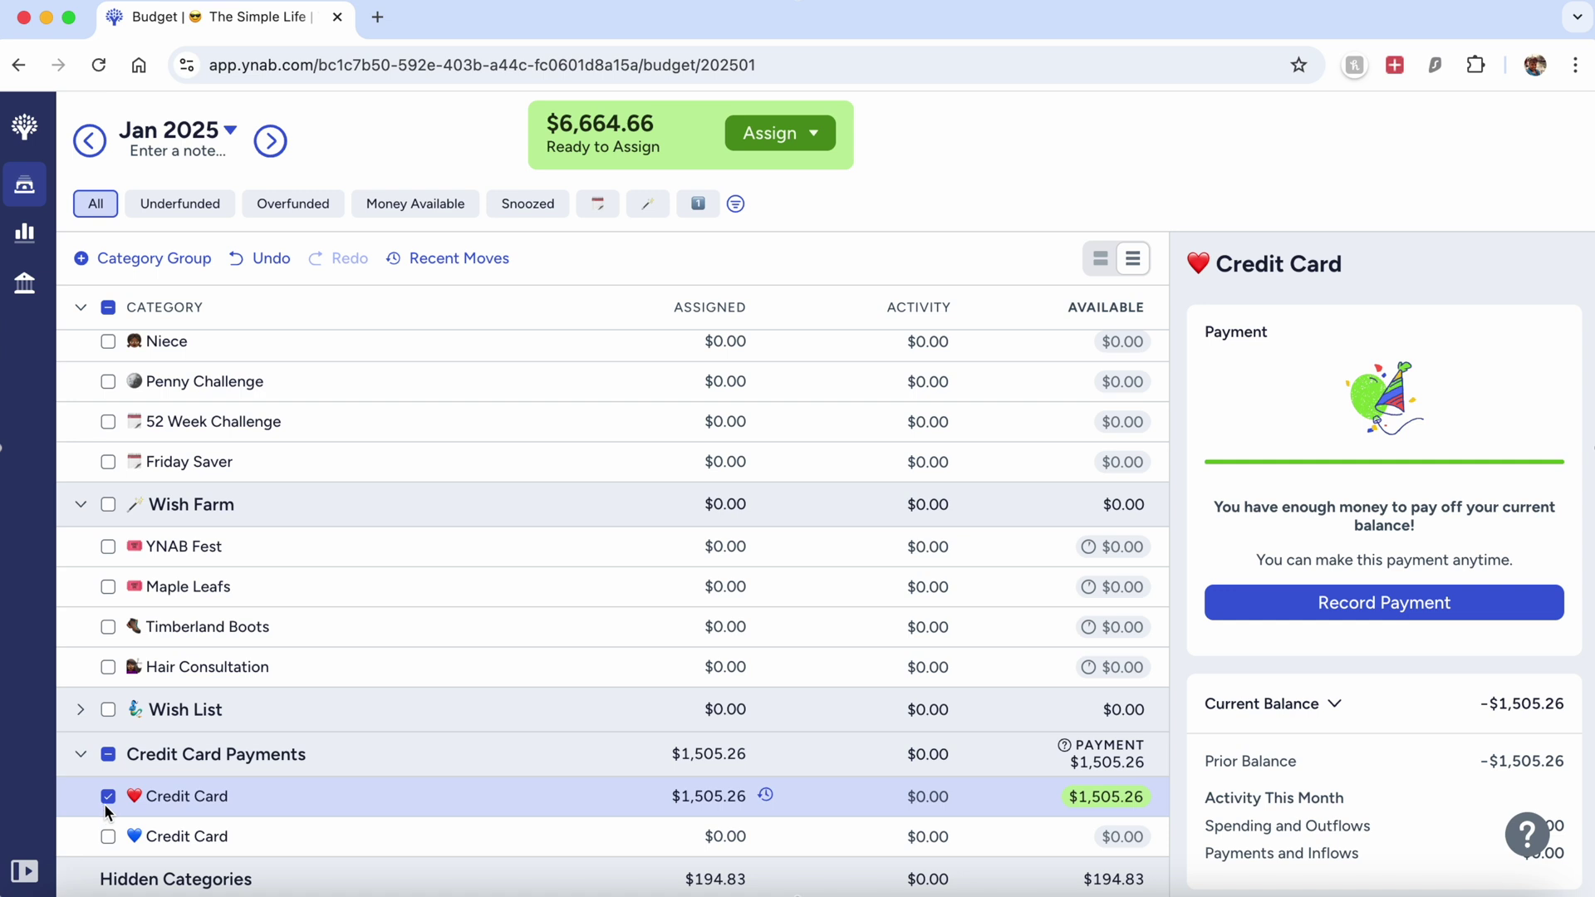
{"action": "left_click", "coordinate": [108, 796]}
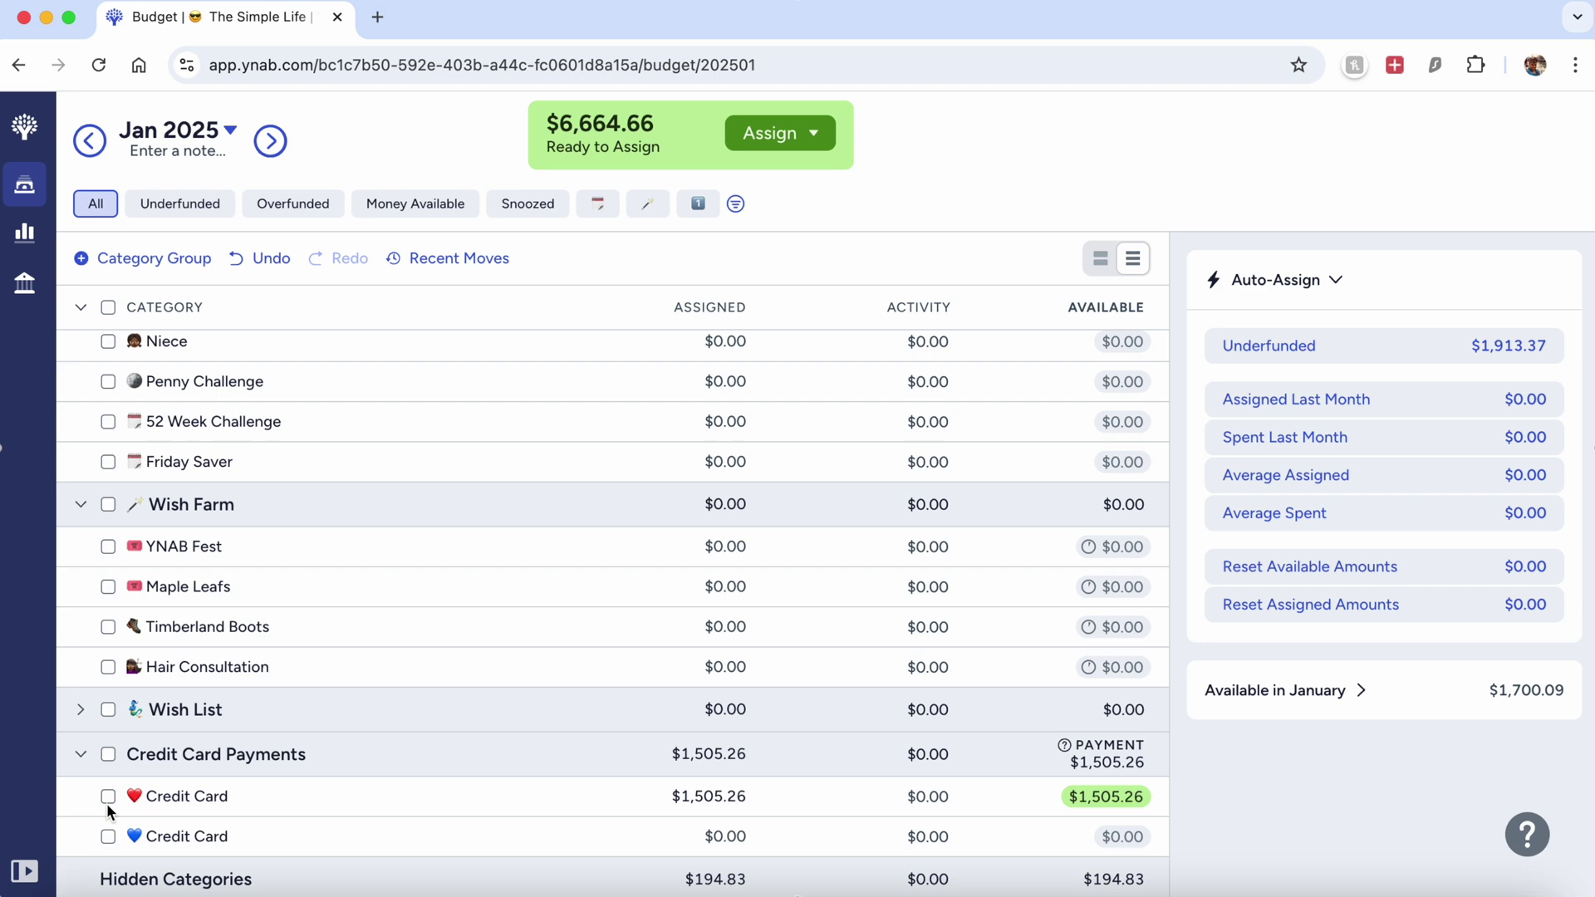
{"action": "left_click", "coordinate": [80, 754]}
Assign $1,548 to the Rent category in the #Adulting group for January 2025.
{"action": "scroll", "coordinate": [656, 835], "scroll_direction": "up", "scroll_amount": 15}
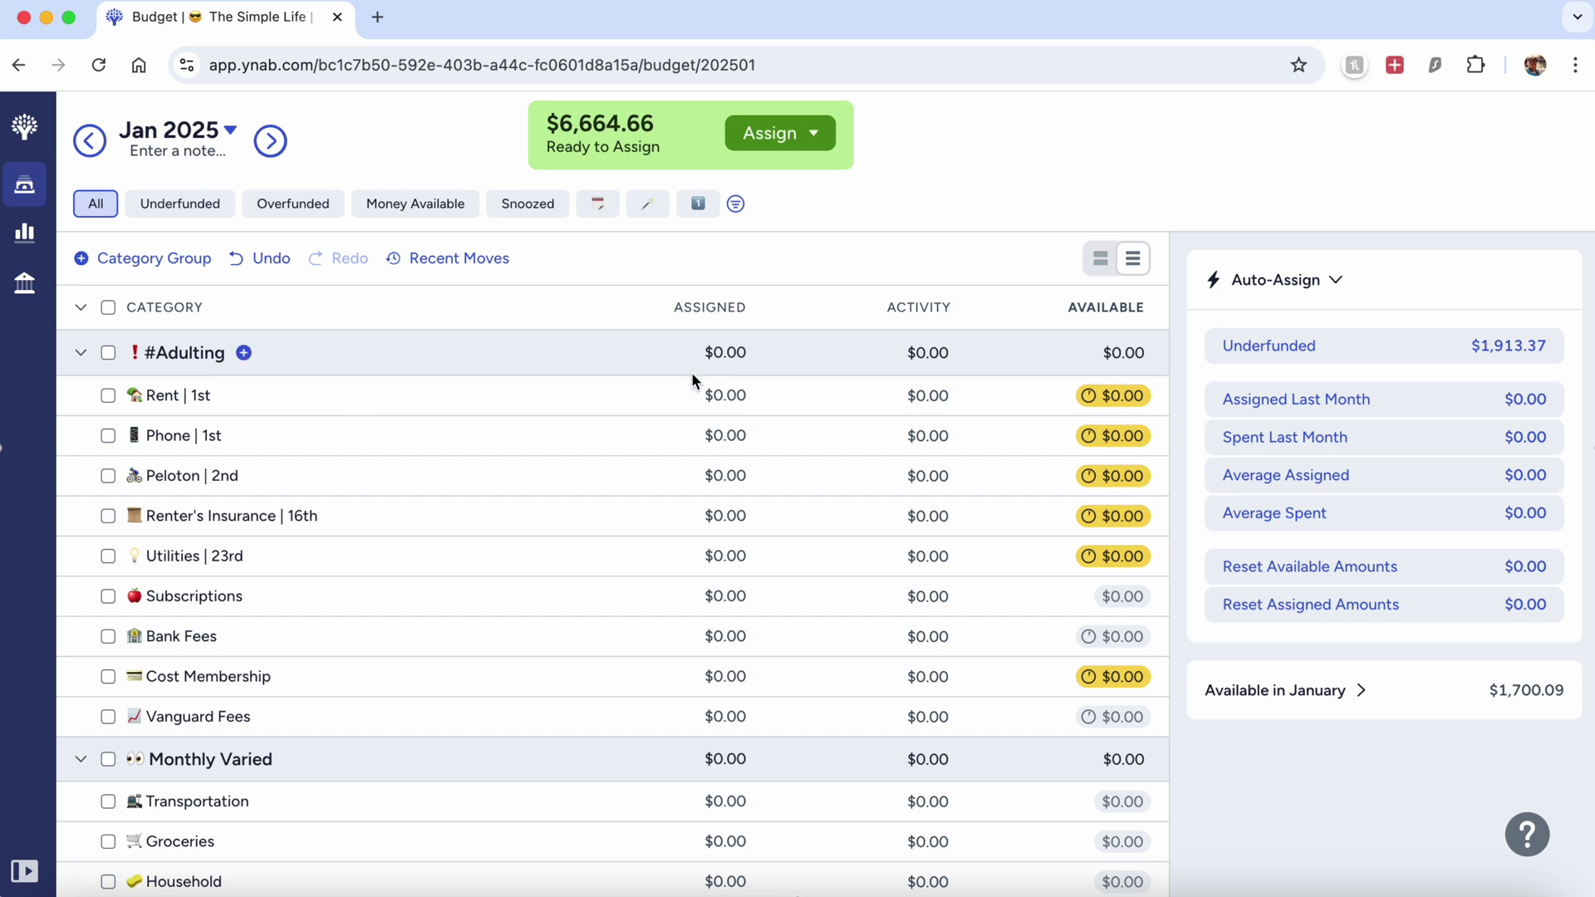
{"action": "left_click", "coordinate": [740, 402]}
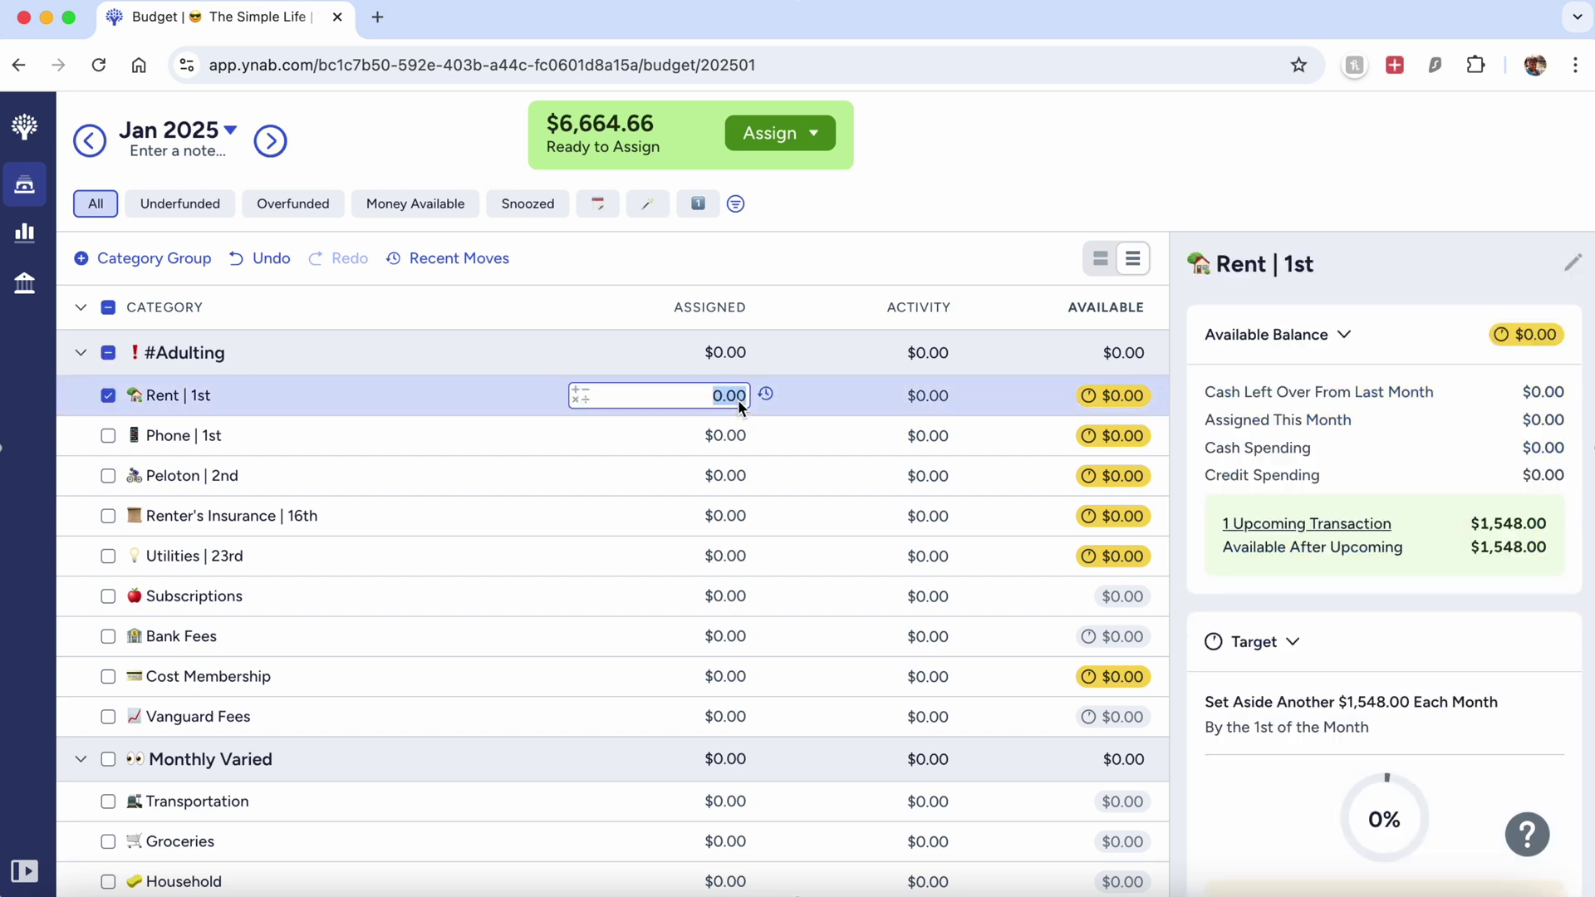
{"action": "type", "text": "1"}
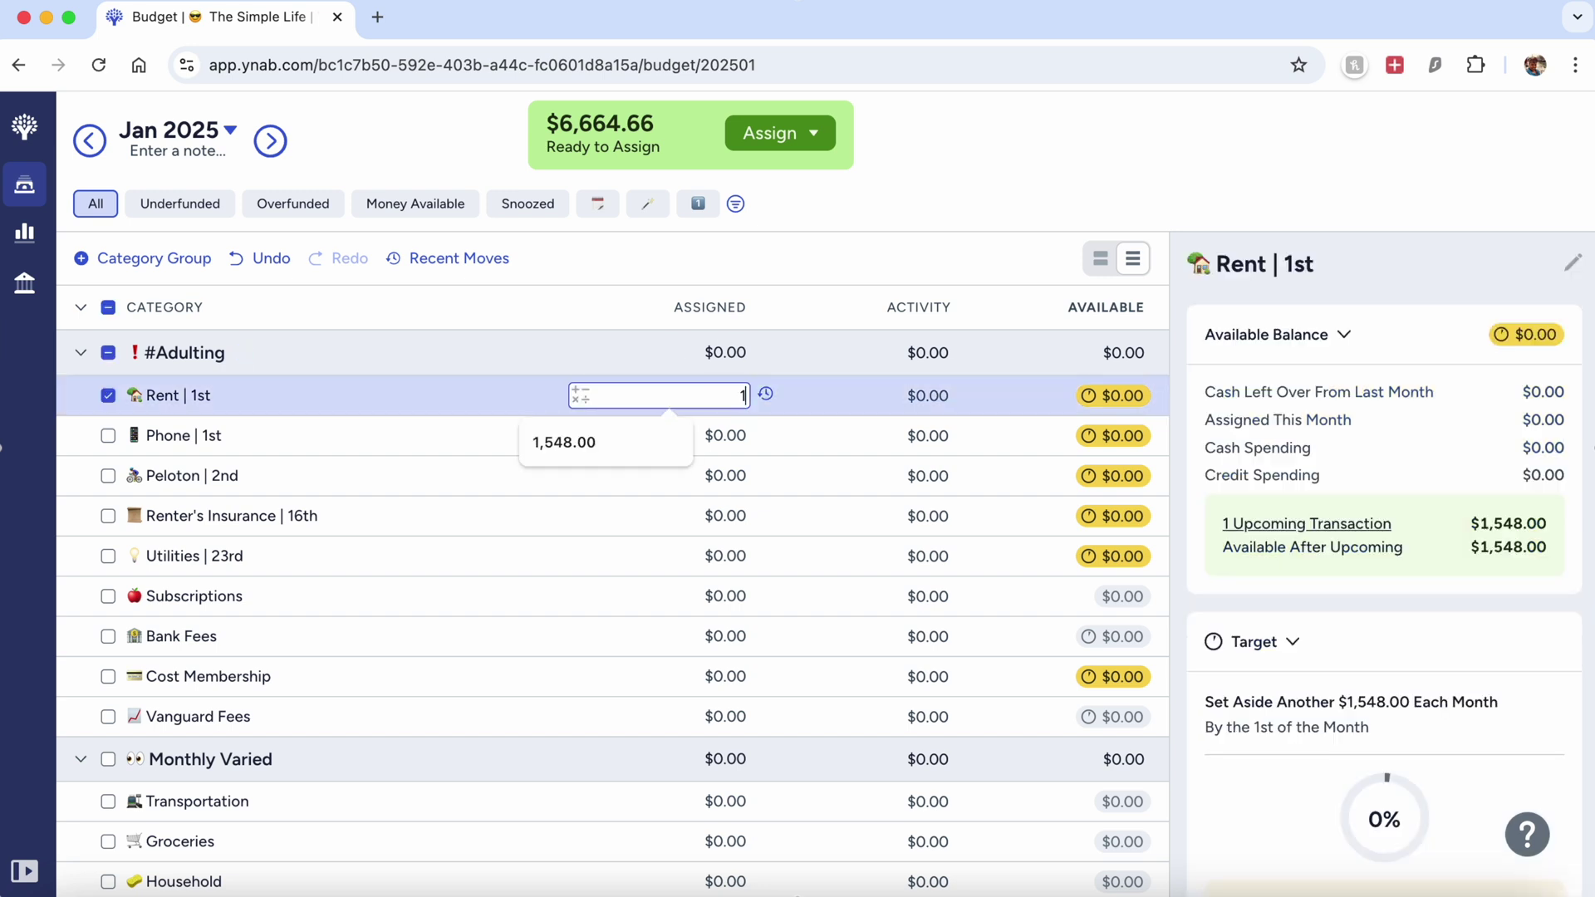
{"action": "type", "text": ",548"}
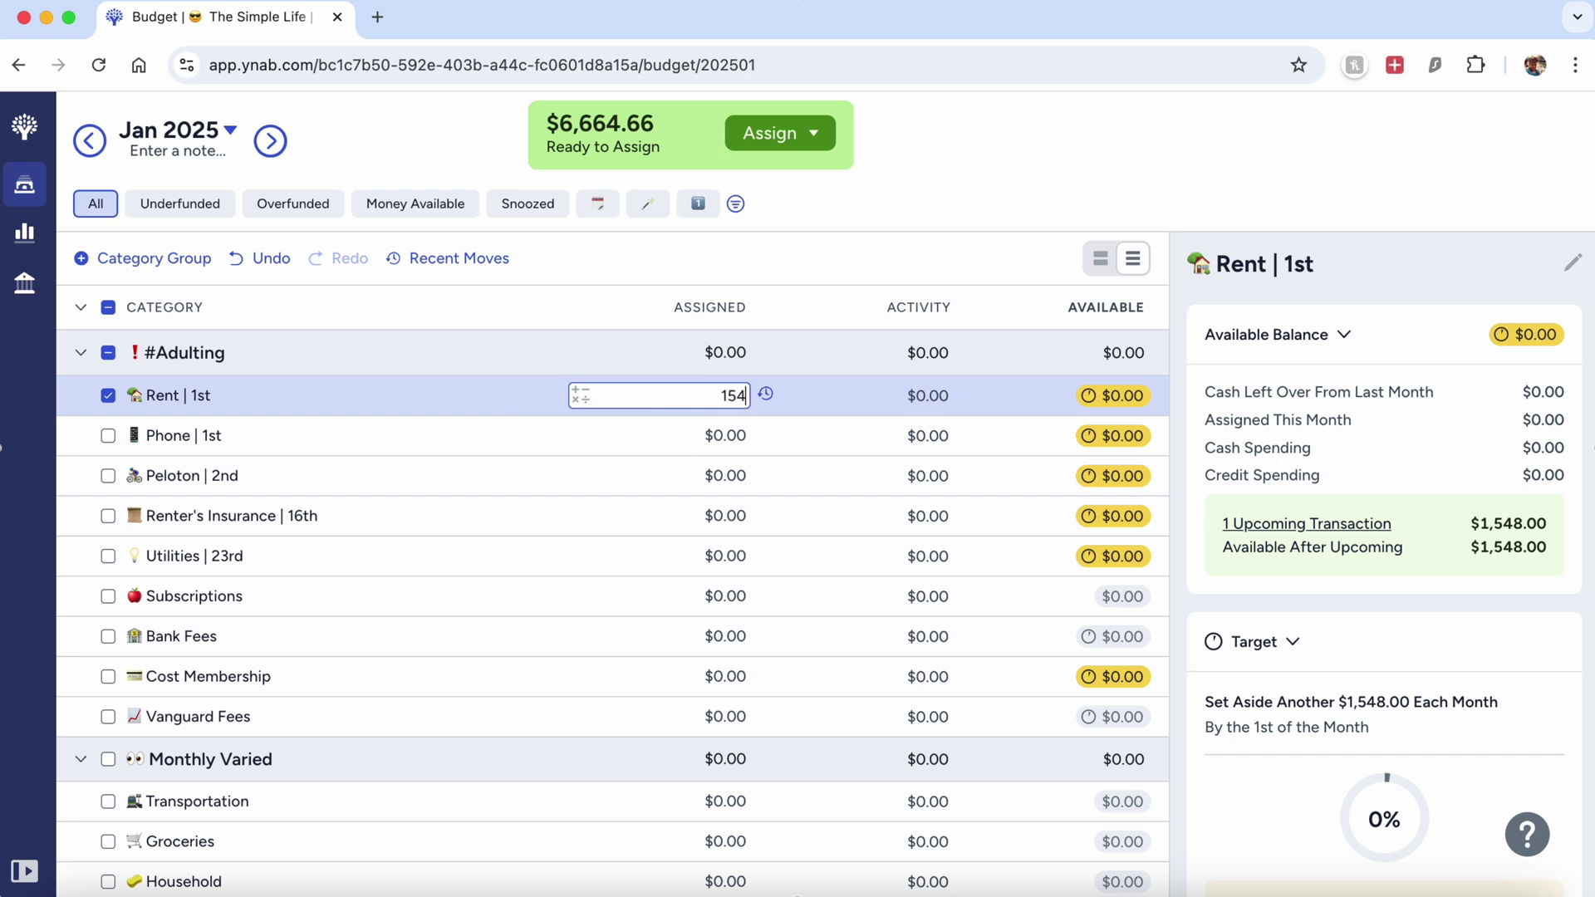
{"action": "key", "text": "Return"}
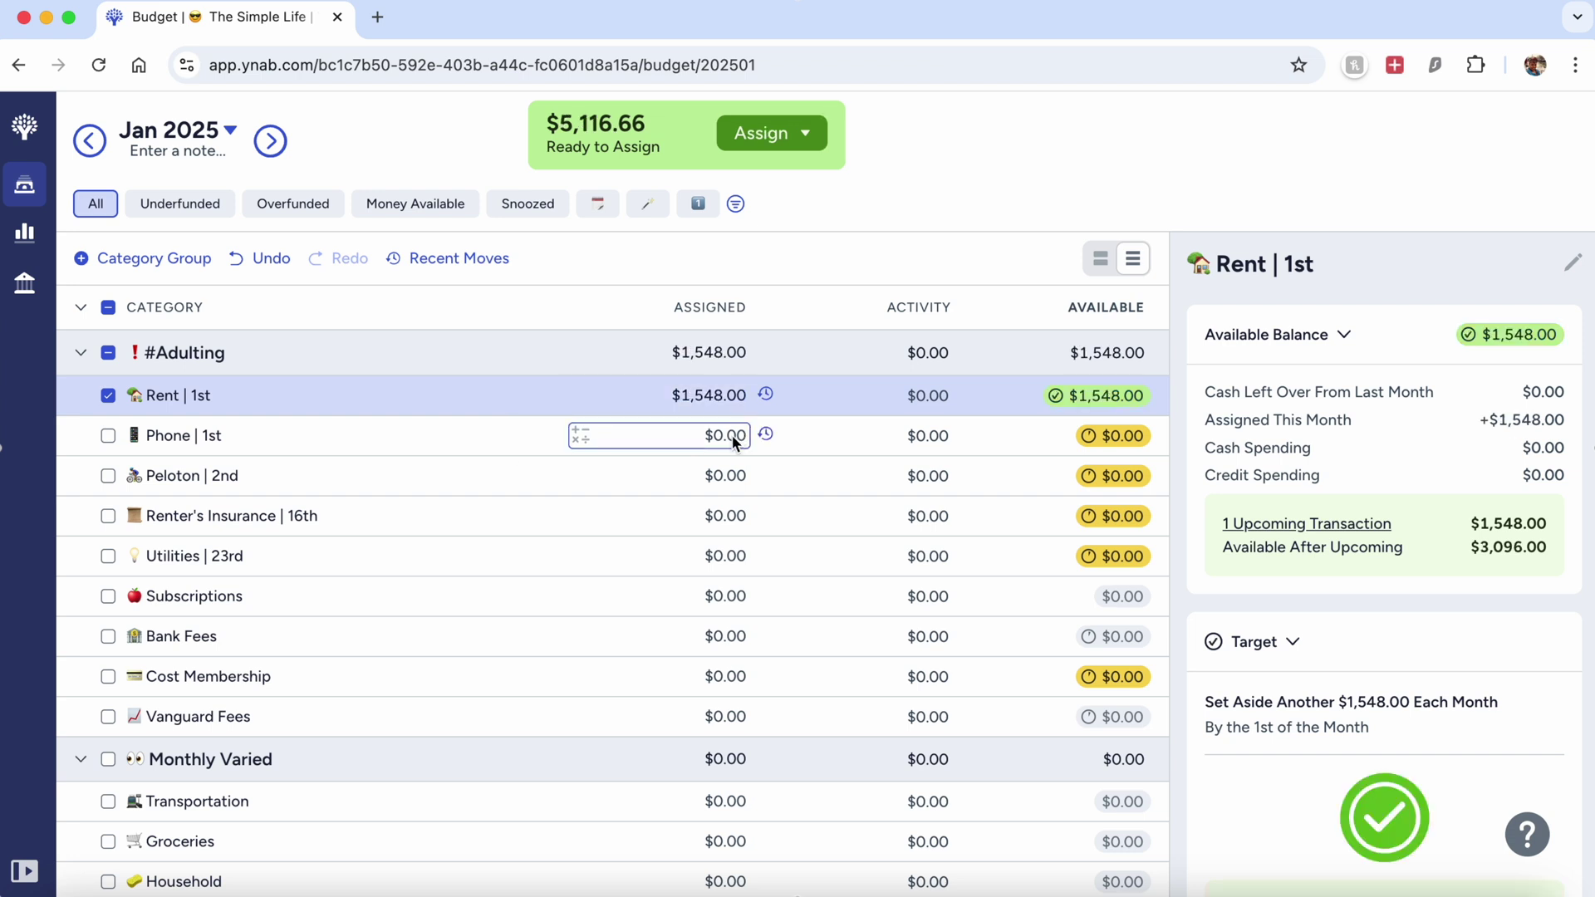
Assign $46 to the Phone category and $191 to the Peloton category in the #Adulting group.
{"action": "left_click", "coordinate": [731, 435]}
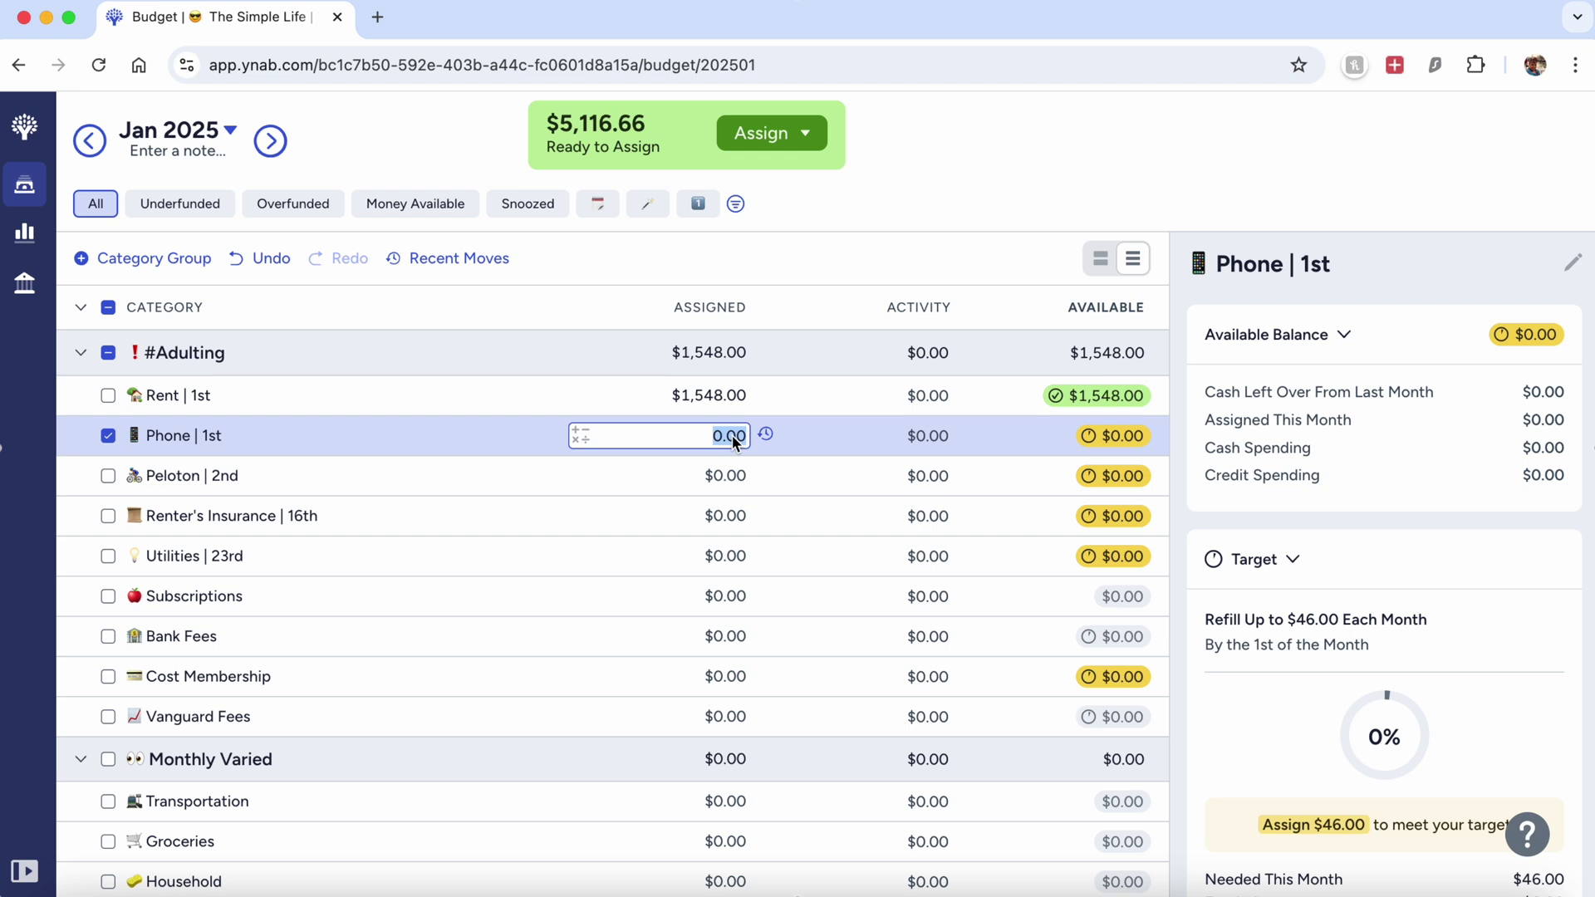
{"action": "type", "text": "46"}
{"action": "key", "text": "Return"}
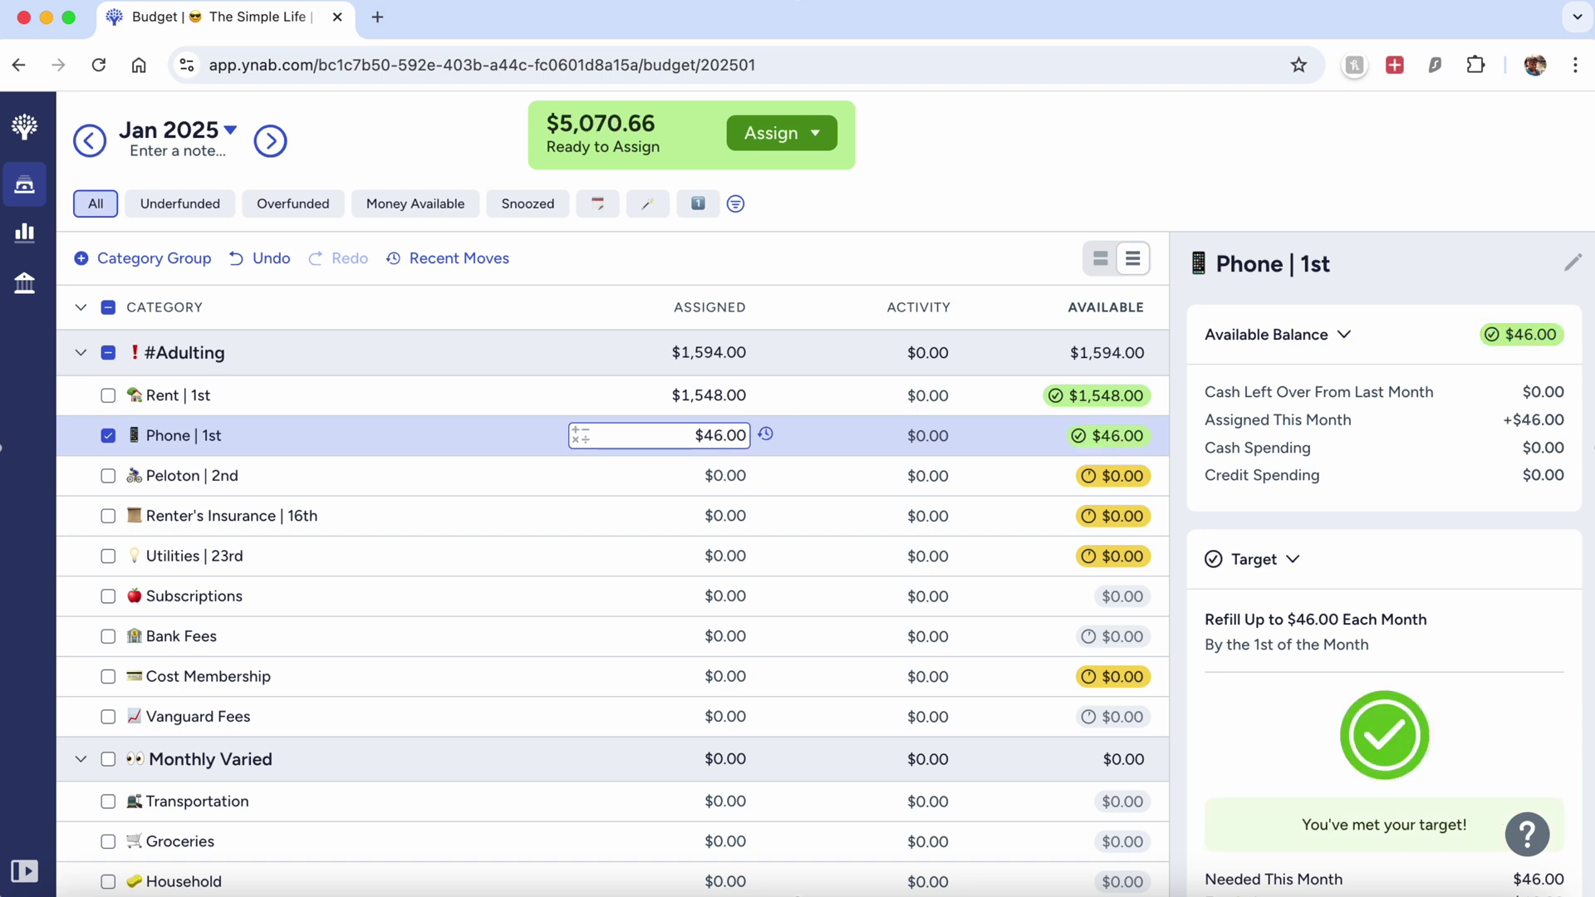
{"action": "left_click", "coordinate": [712, 472]}
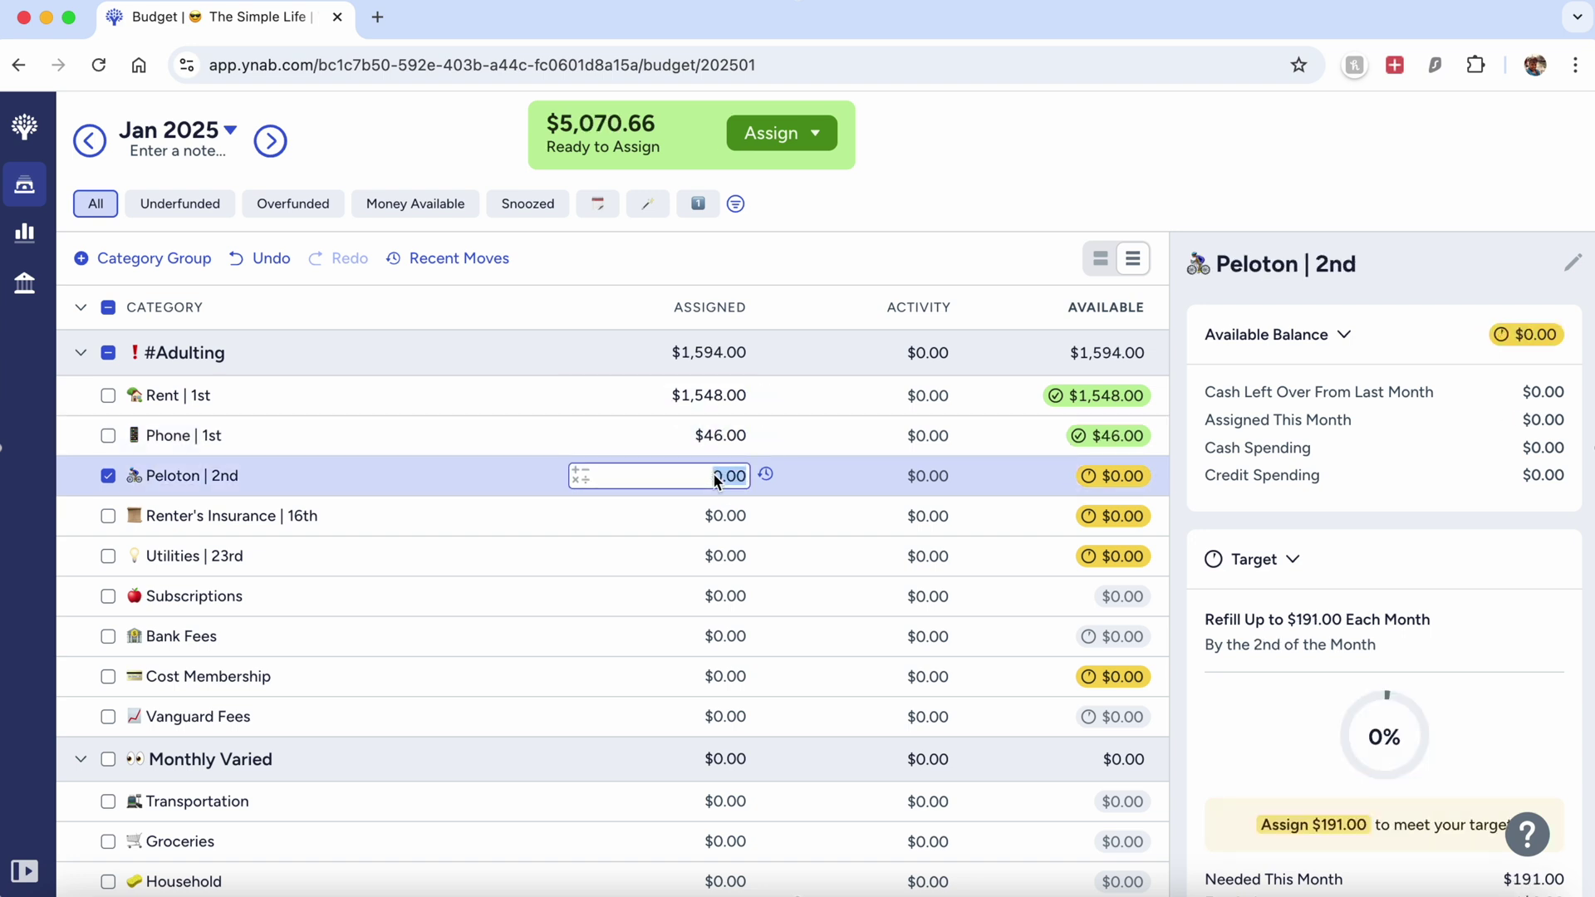
{"action": "type", "text": "191"}
{"action": "key", "text": "Return"}
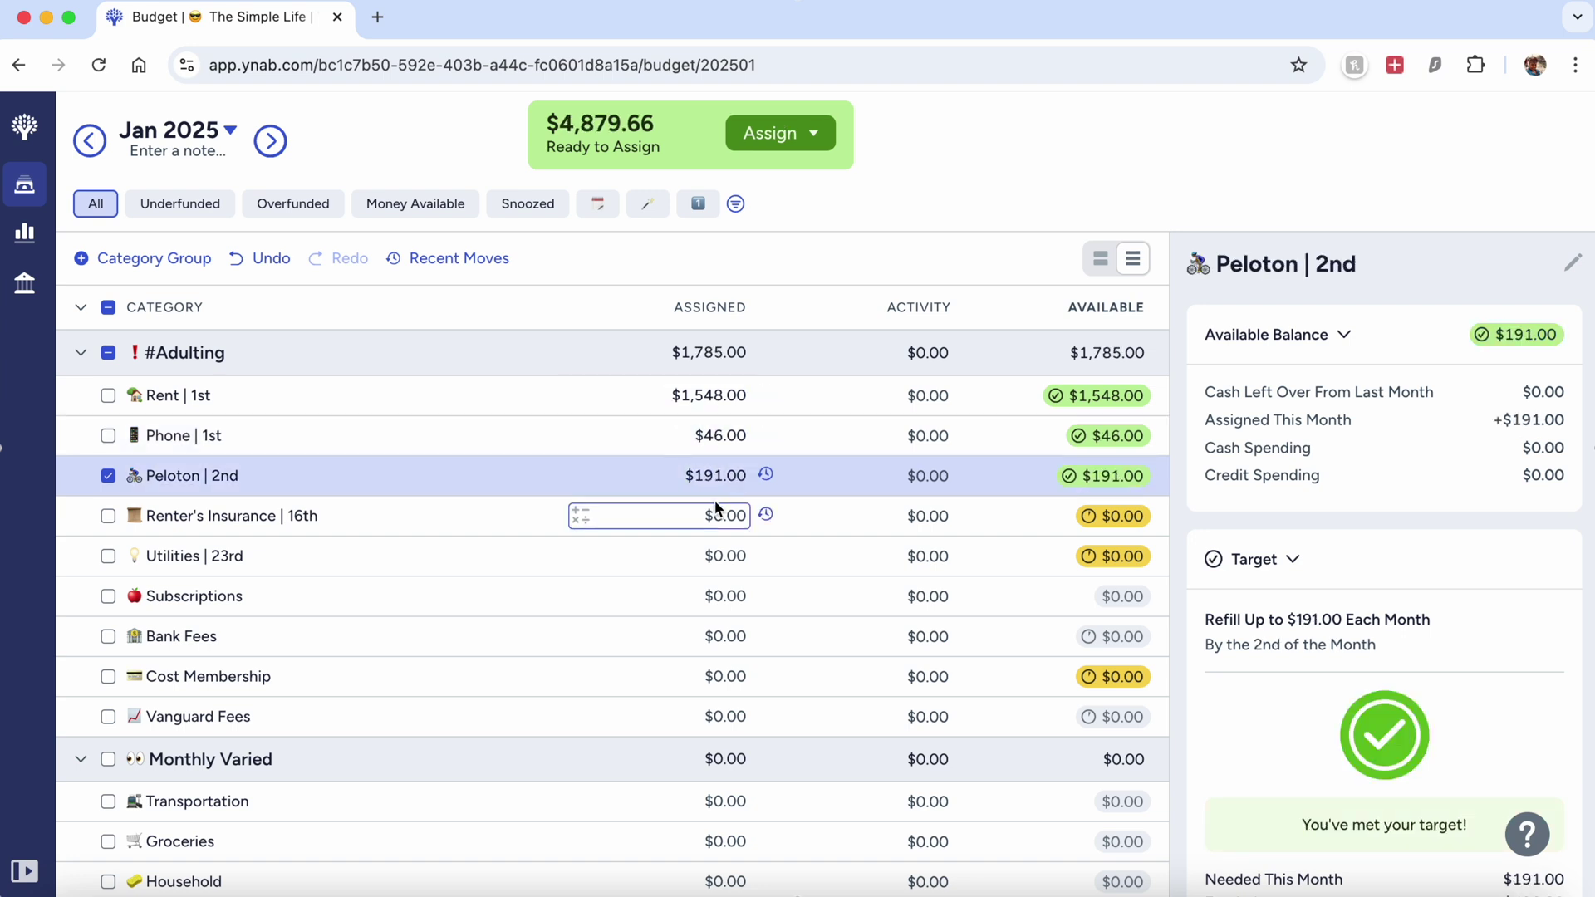
Assign $18.37 to the Renter's Insurance category and $100 to the Utilities category.
{"action": "type", "text": "18.37"}
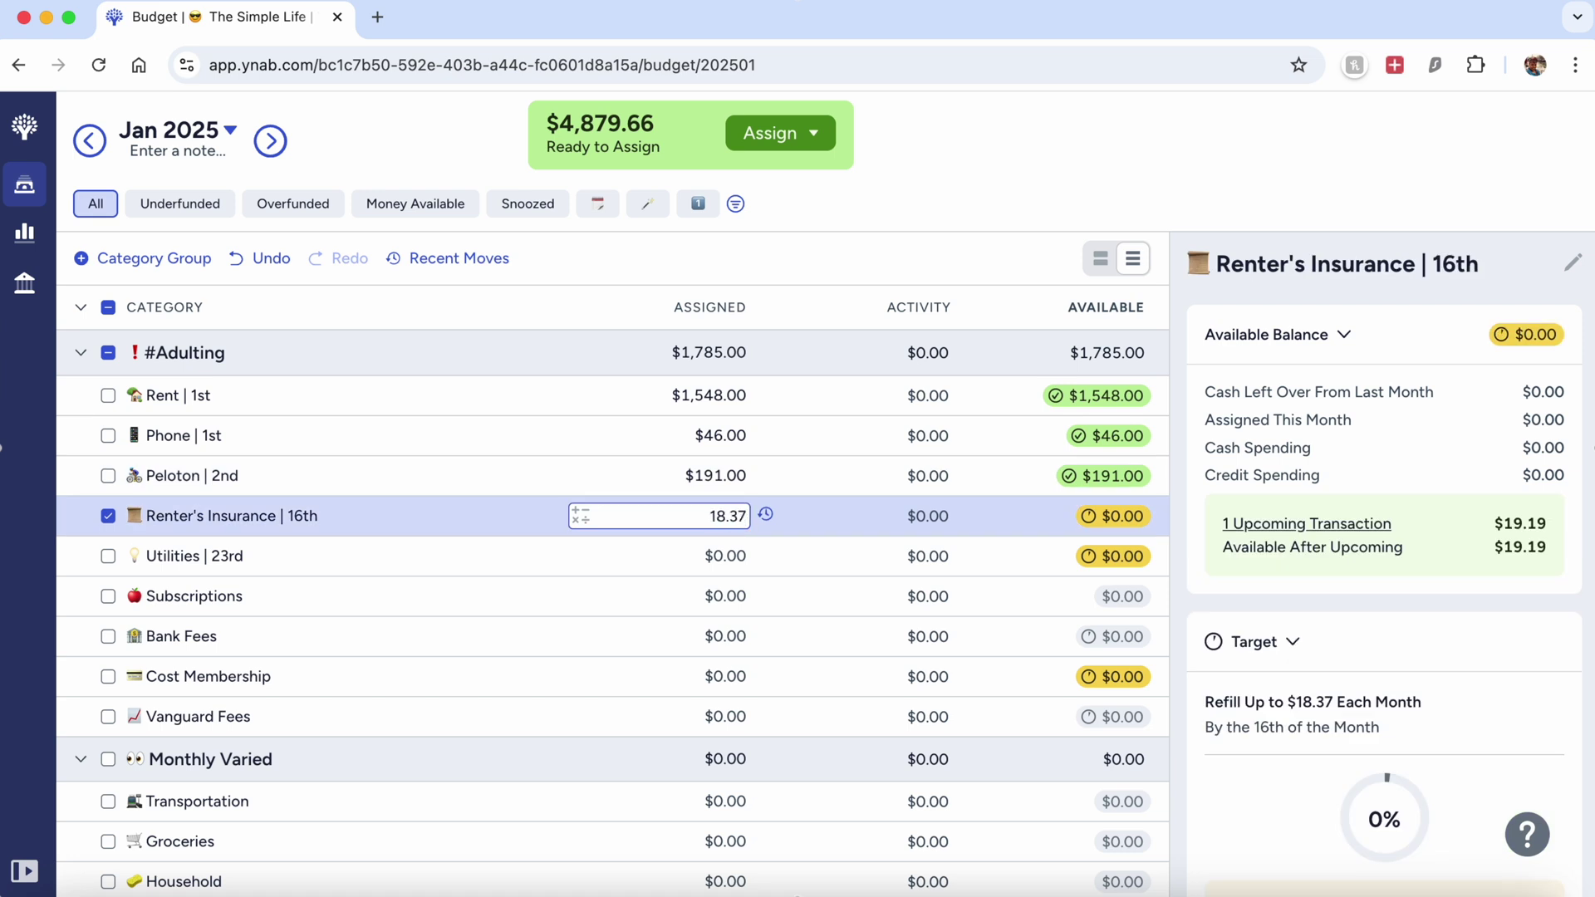
{"action": "key", "text": "Return"}
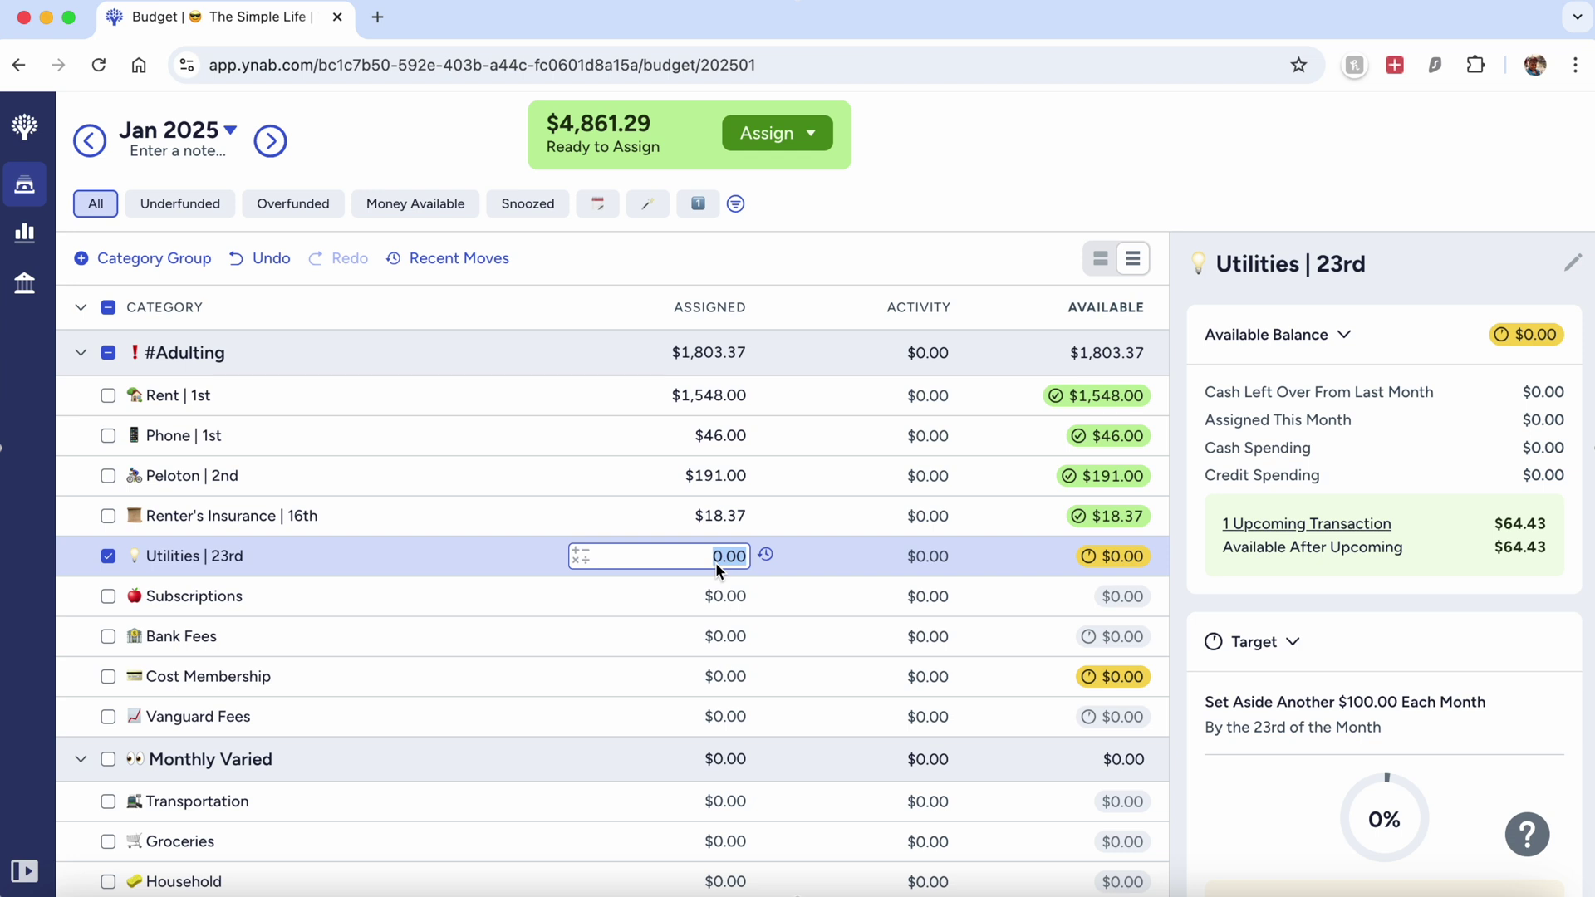
{"action": "type", "text": "100"}
{"action": "key", "text": "Return"}
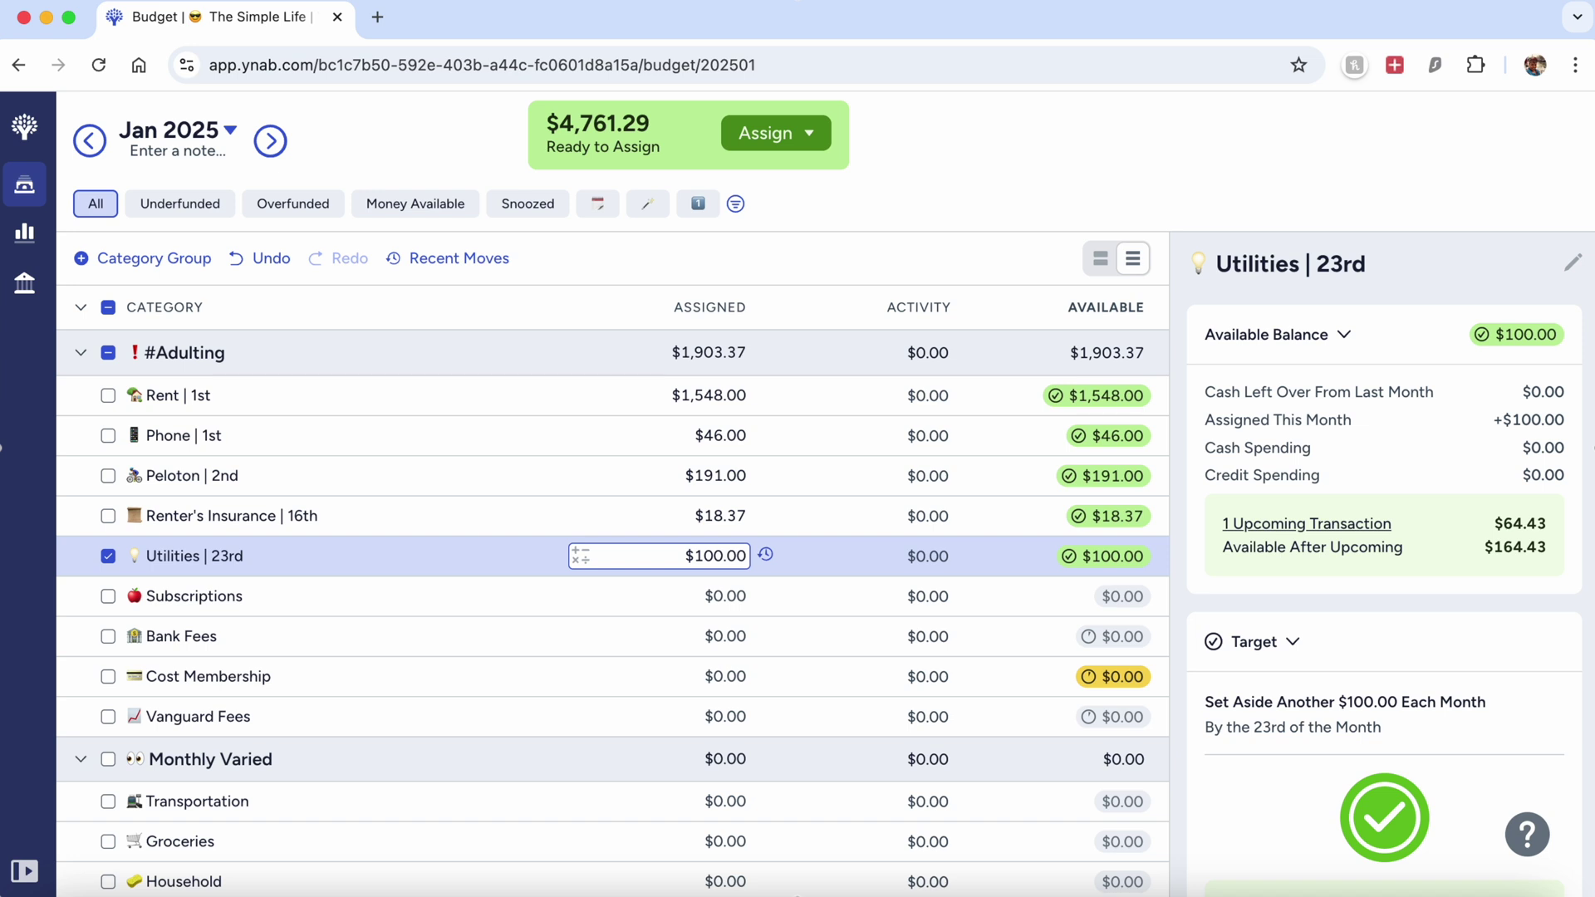
Check the Subscriptions category's notes and assign it the sum 100+150+10+19+4.
{"action": "left_click", "coordinate": [728, 602]}
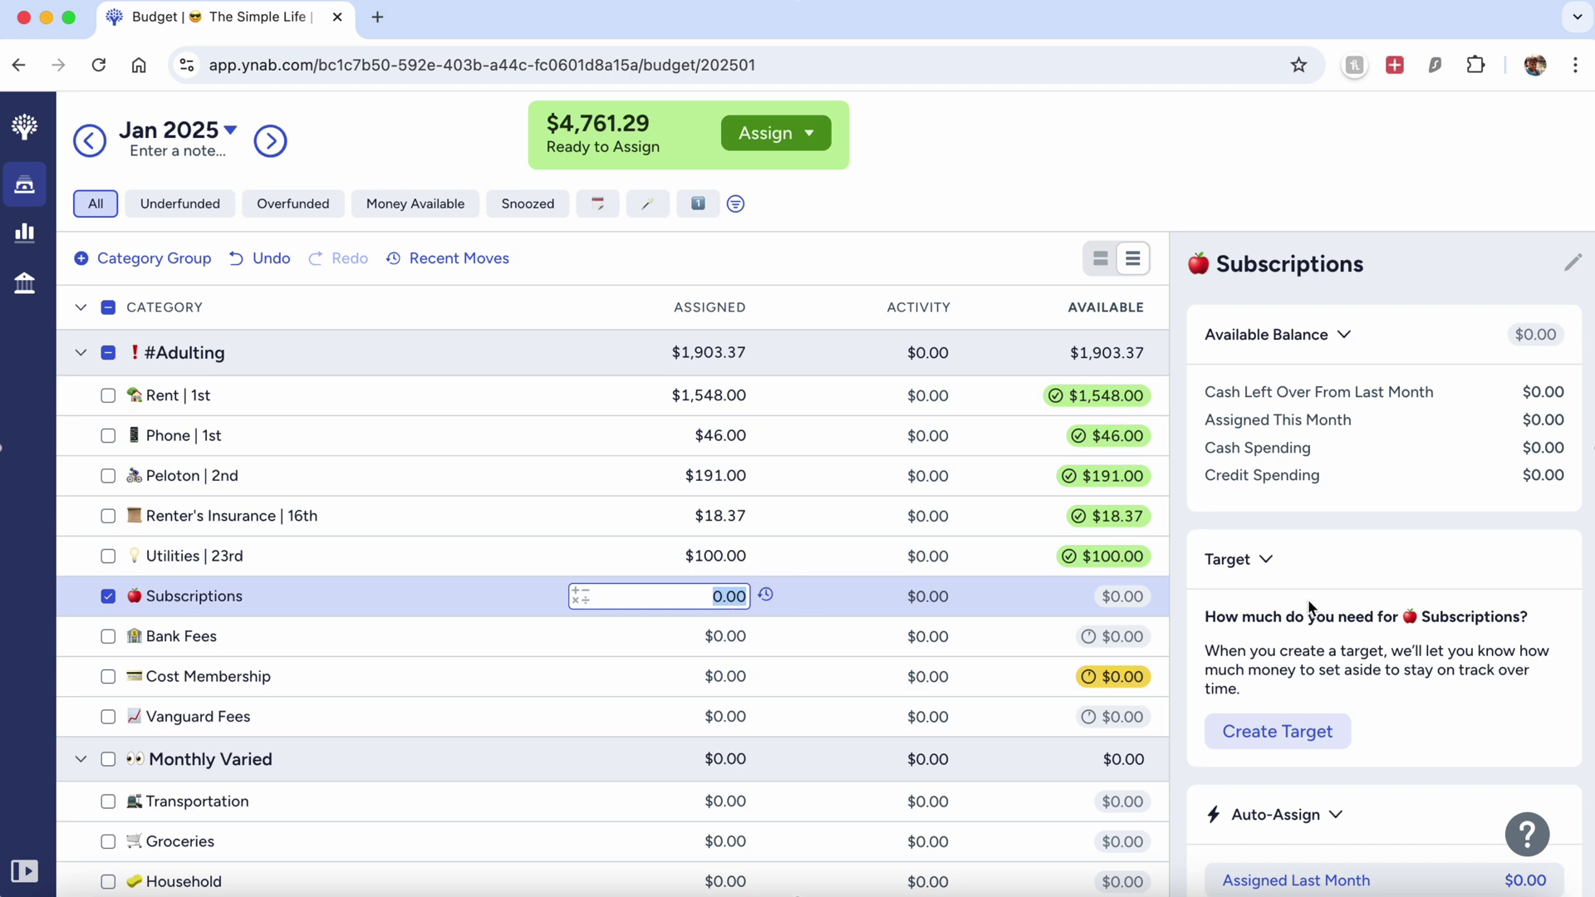
{"action": "scroll", "coordinate": [1309, 606], "scroll_direction": "down", "scroll_amount": 8}
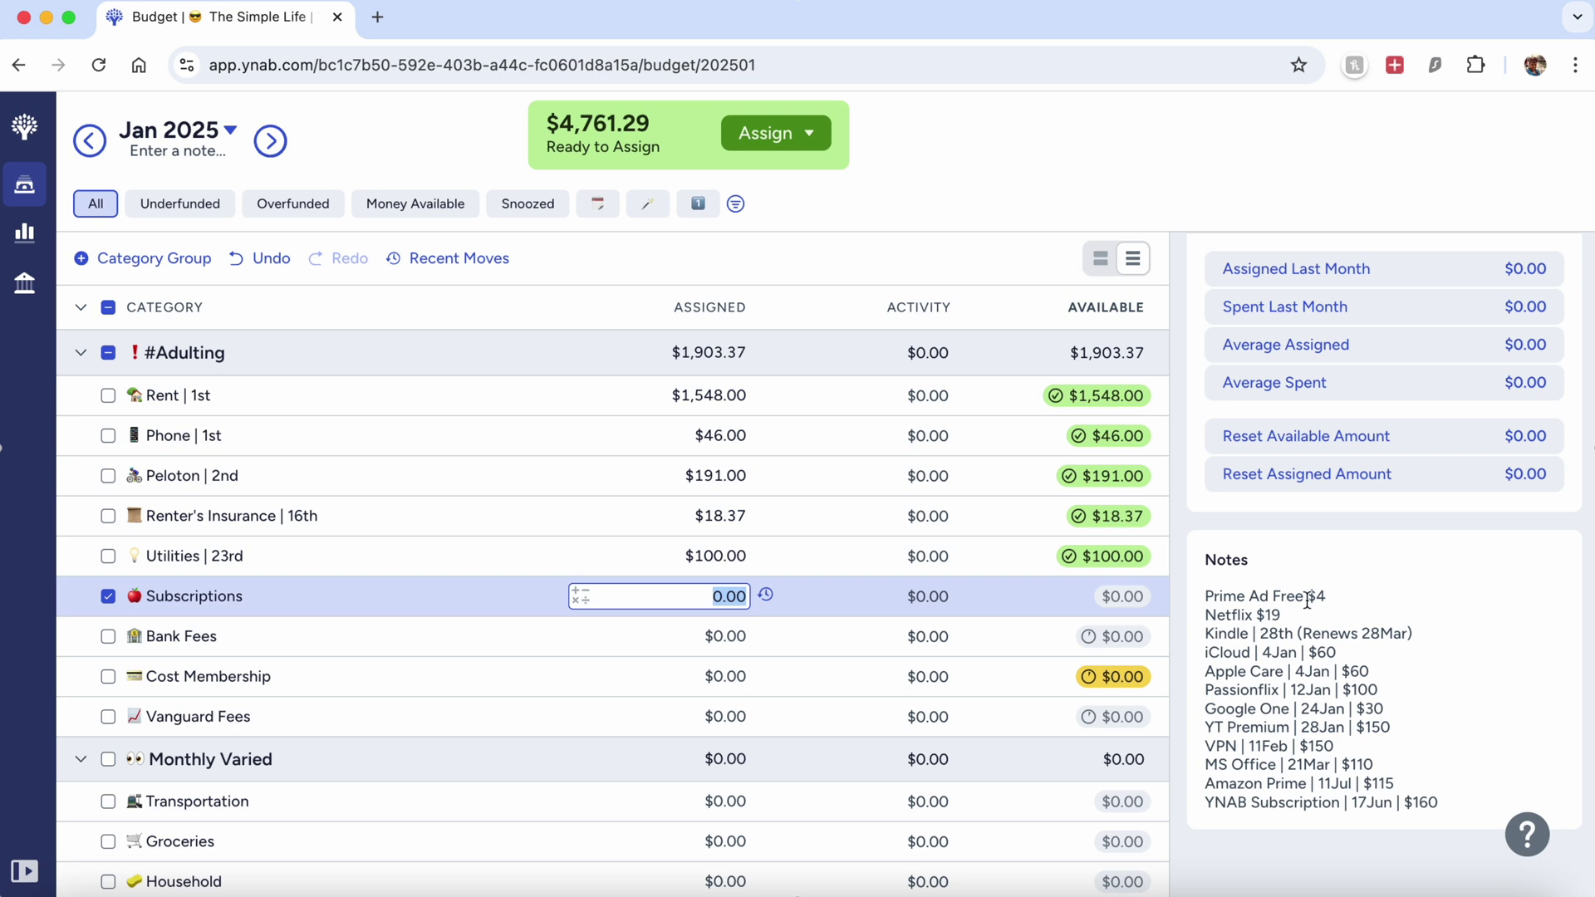
{"action": "scroll", "coordinate": [1308, 599], "scroll_direction": "up", "scroll_amount": 1}
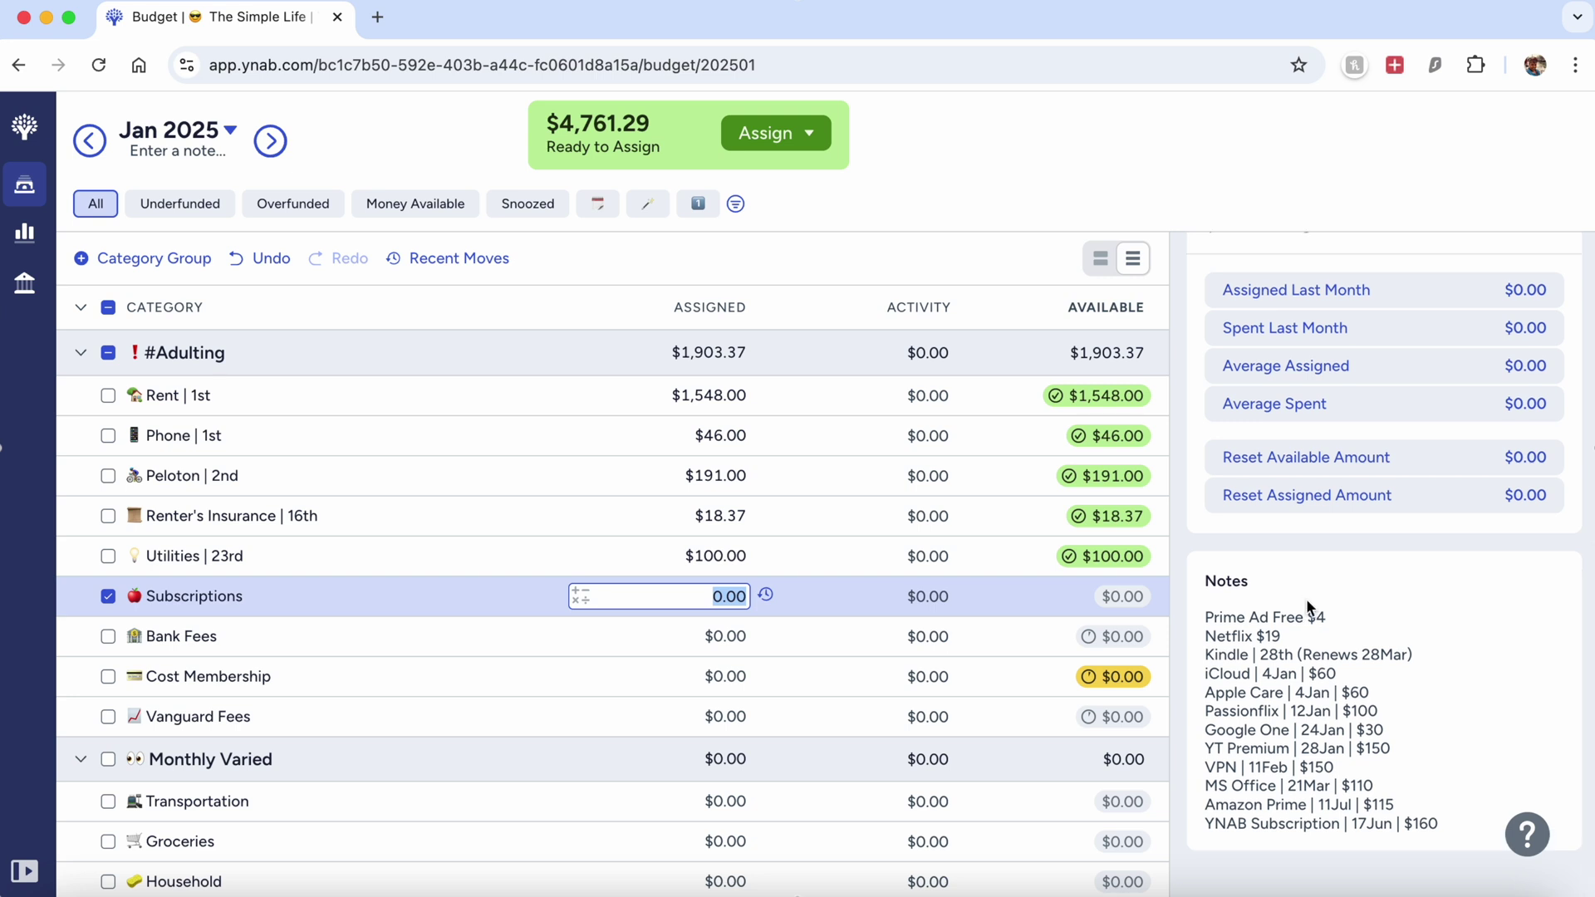
{"action": "type", "text": "100+150"}
{"action": "type", "text": "+10+19+4"}
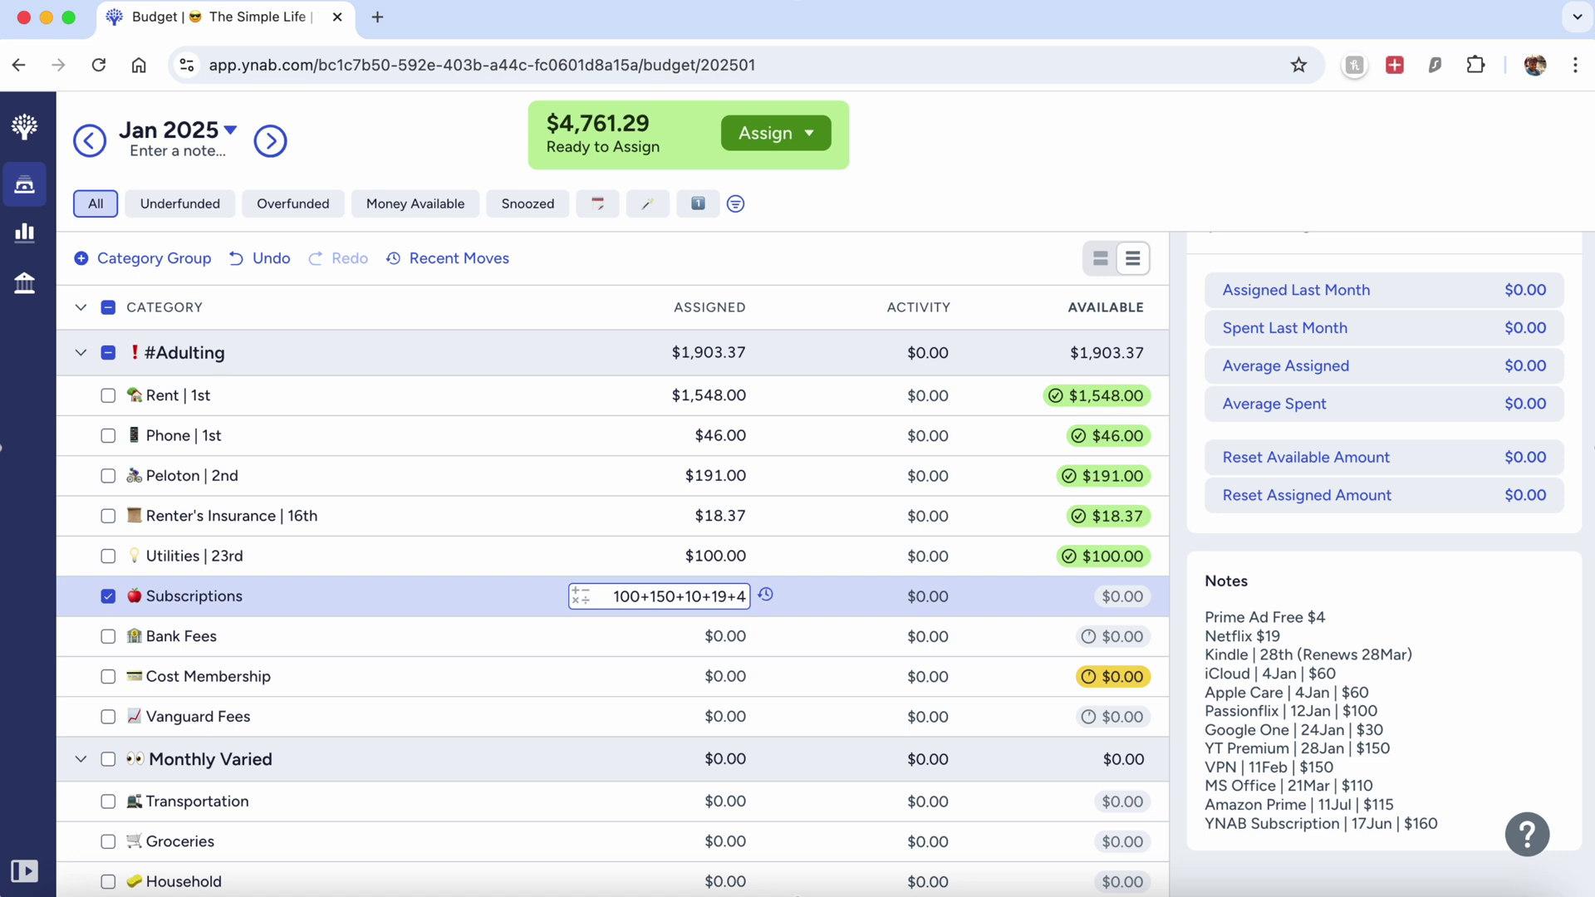
{"action": "key", "text": "Return"}
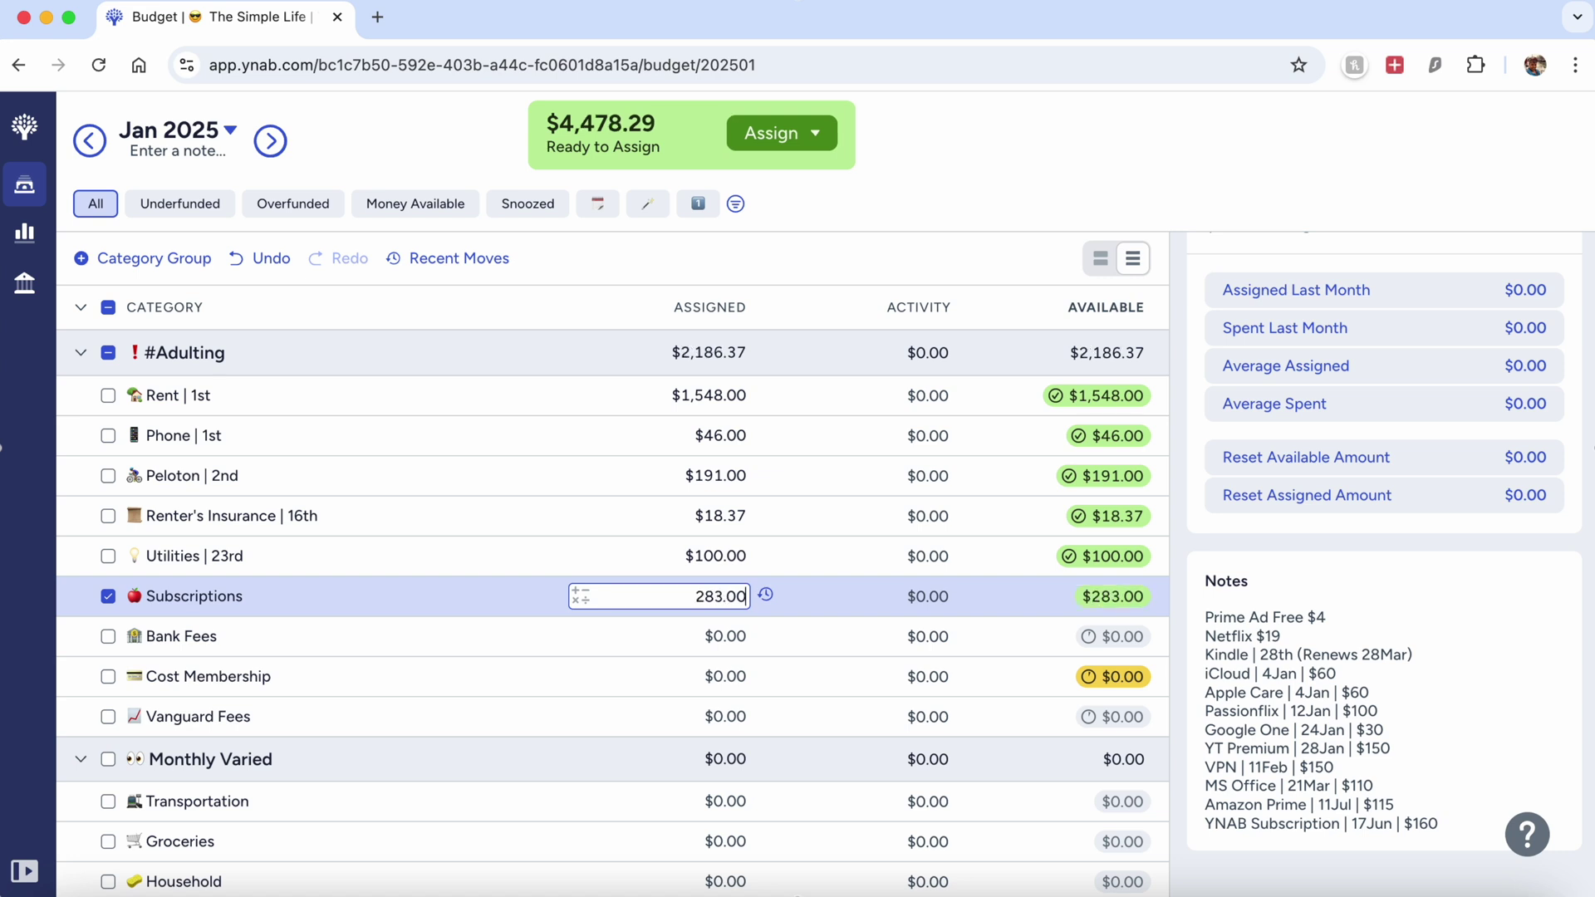
Assign the sum 16.25+20 to the Bank Fees category in the #Adulting group.
{"action": "left_click", "coordinate": [735, 644]}
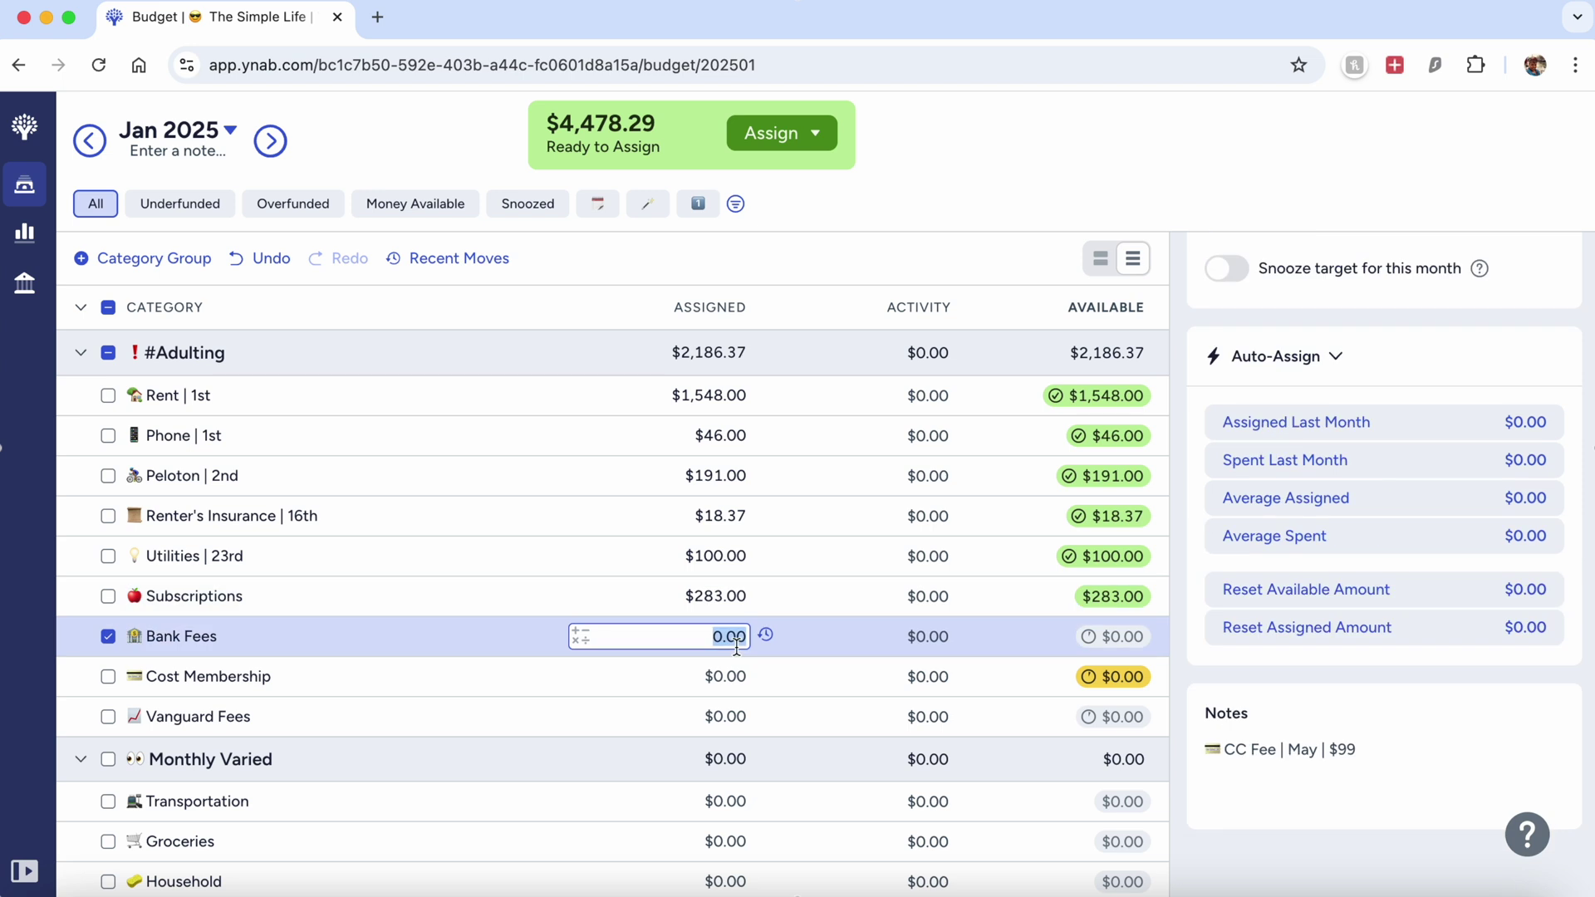
{"action": "type", "text": "16.25"}
{"action": "type", "text": "+20"}
{"action": "key", "text": "Return"}
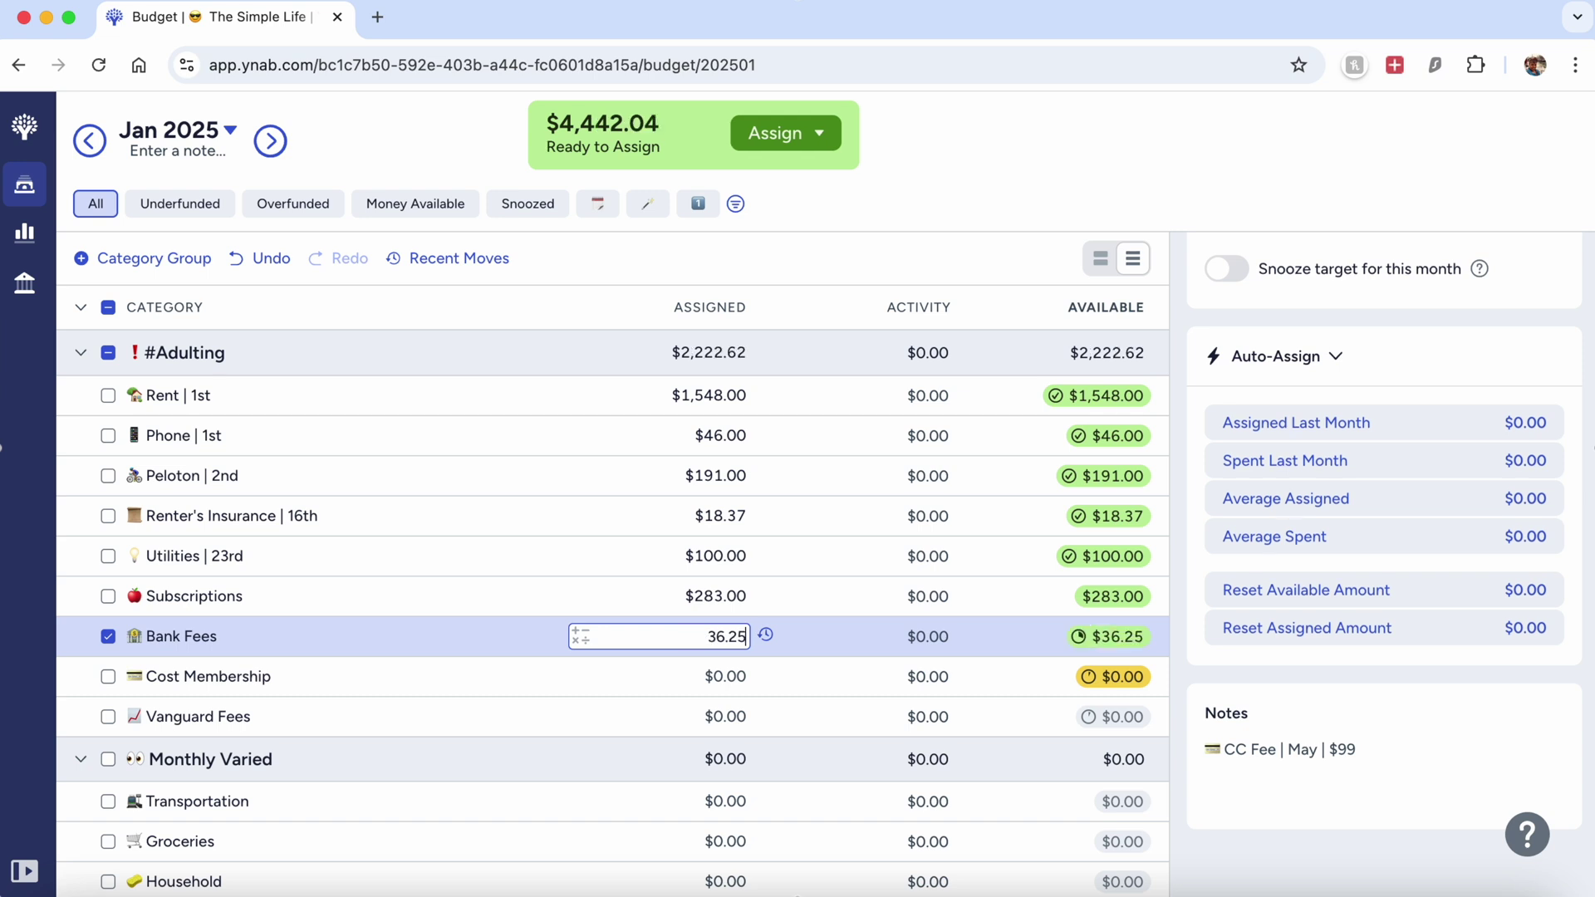
Assign $10 to the Cost Membership category and $20 to the Vanguard Fees category.
{"action": "left_click", "coordinate": [721, 674]}
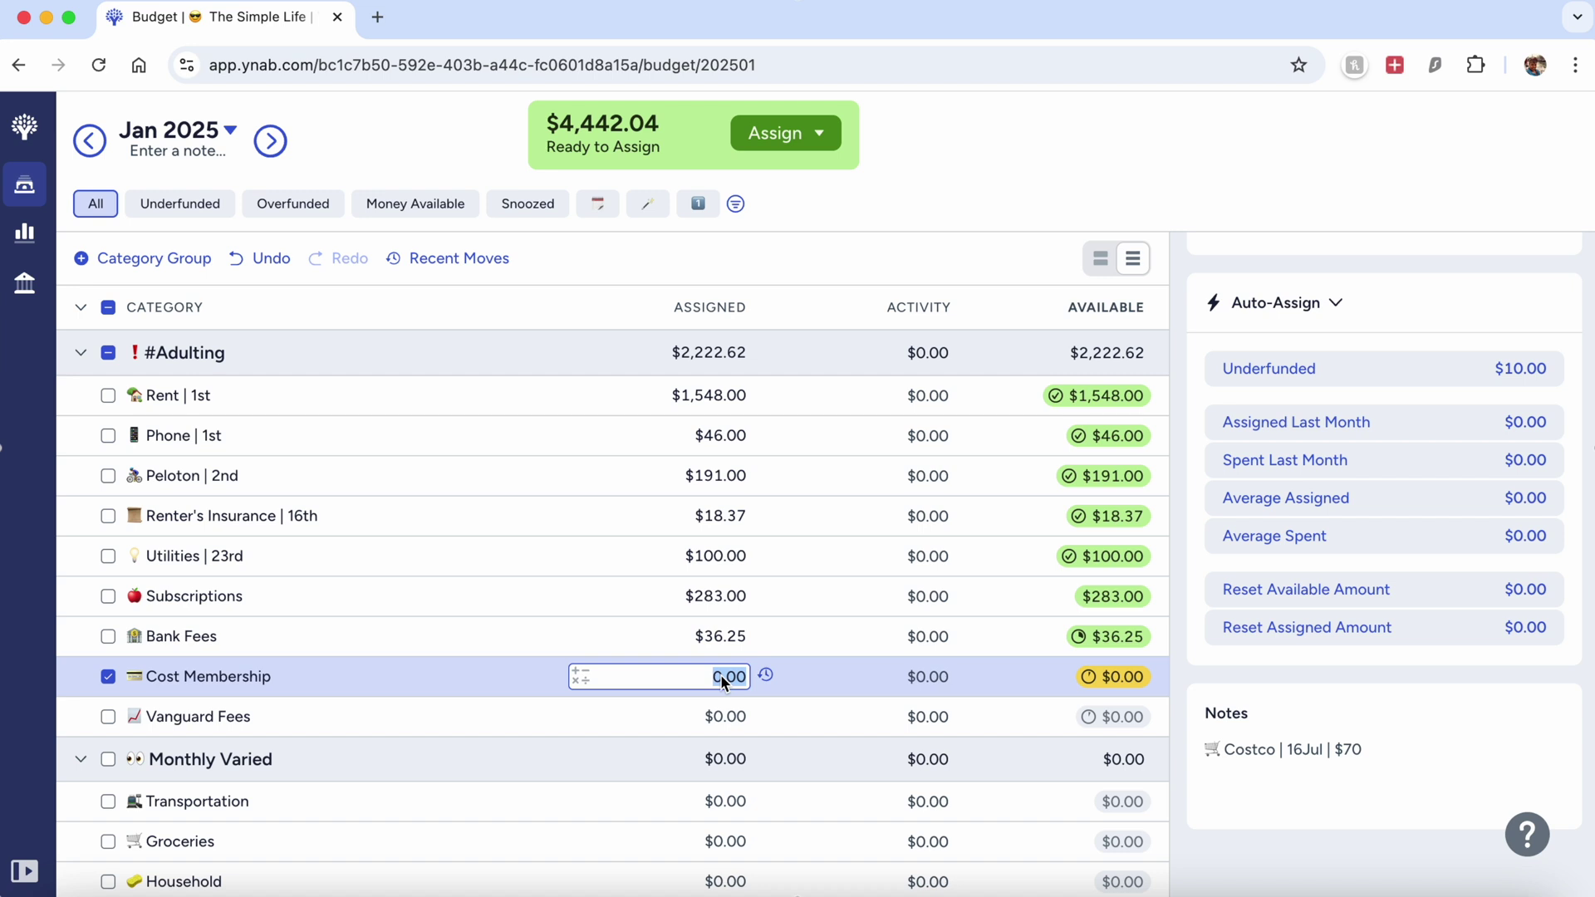
{"action": "type", "text": "10"}
{"action": "key", "text": "Return"}
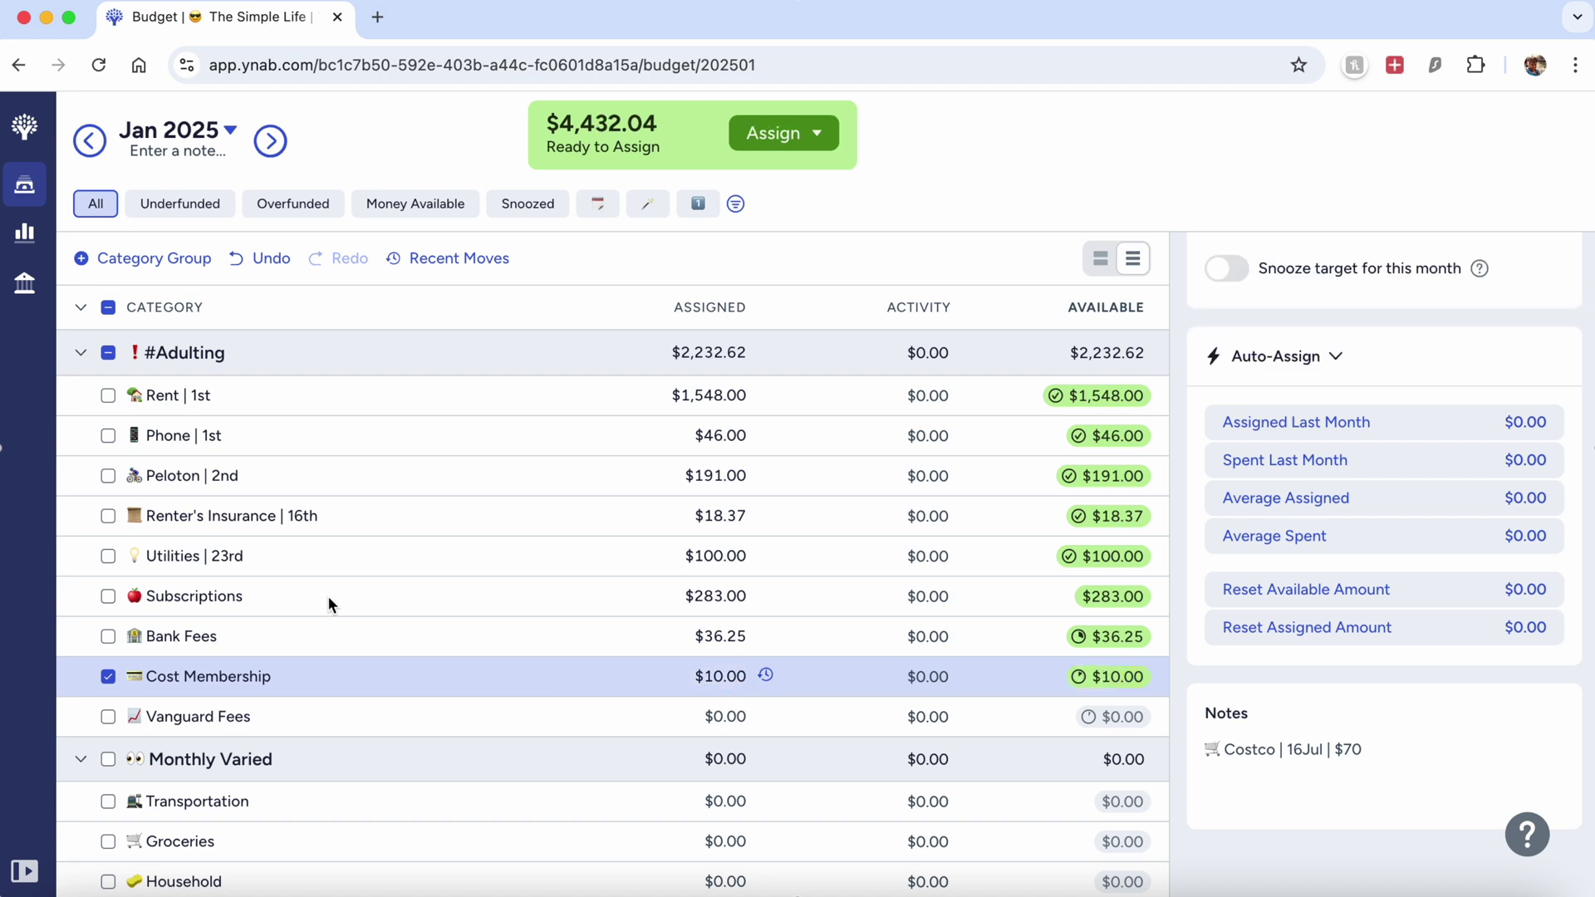
{"action": "left_click", "coordinate": [106, 675]}
{"action": "left_click", "coordinate": [723, 726]}
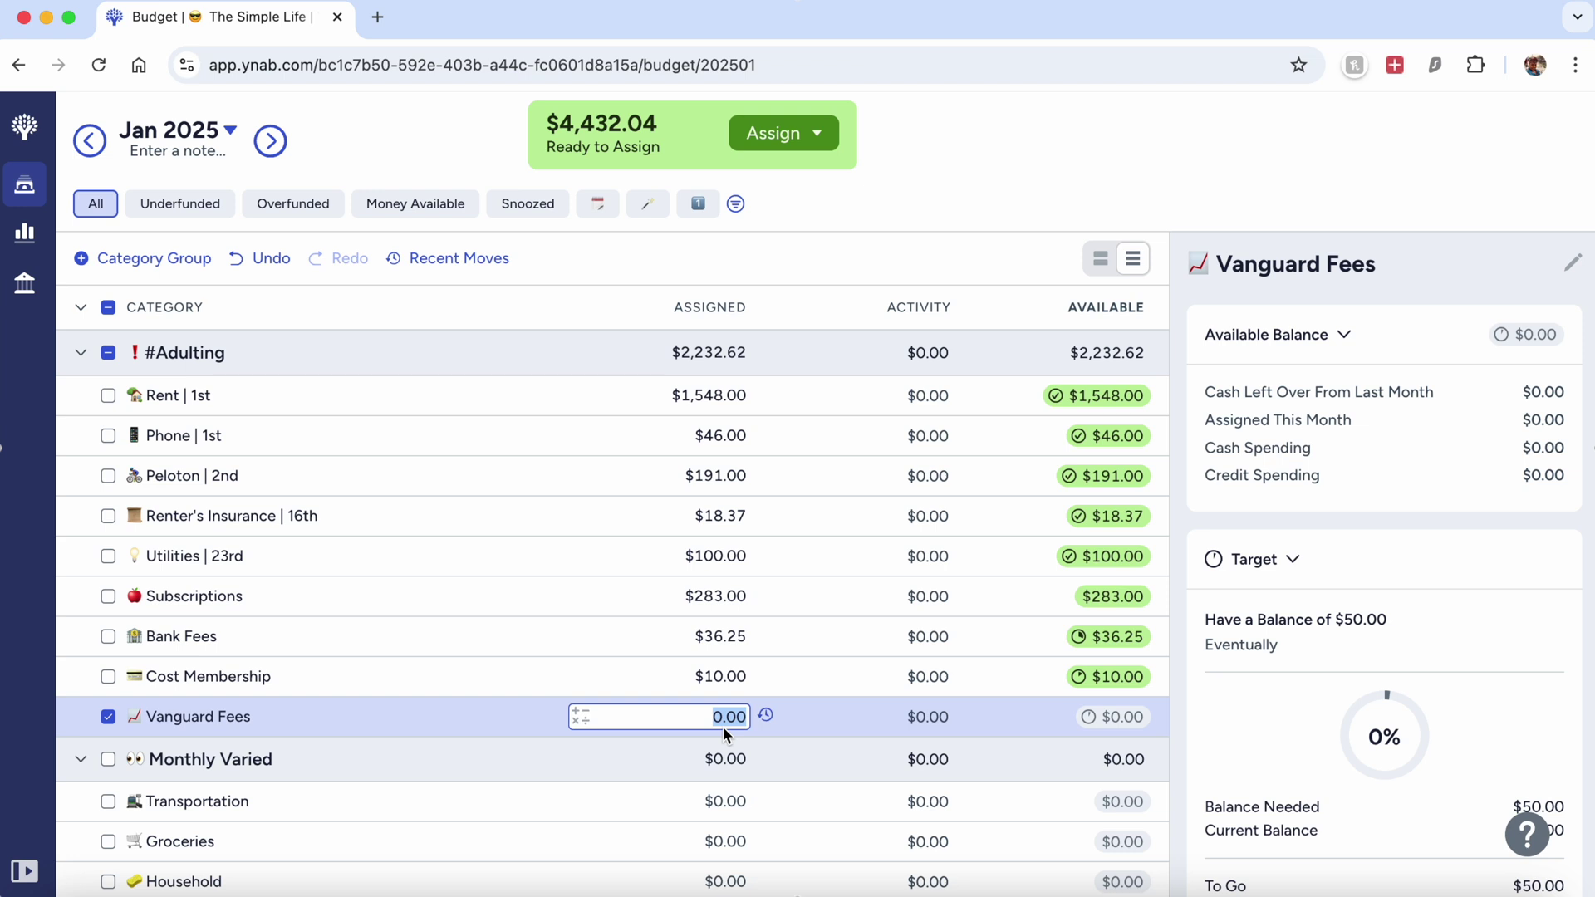
{"action": "type", "text": "20"}
{"action": "key", "text": "Return"}
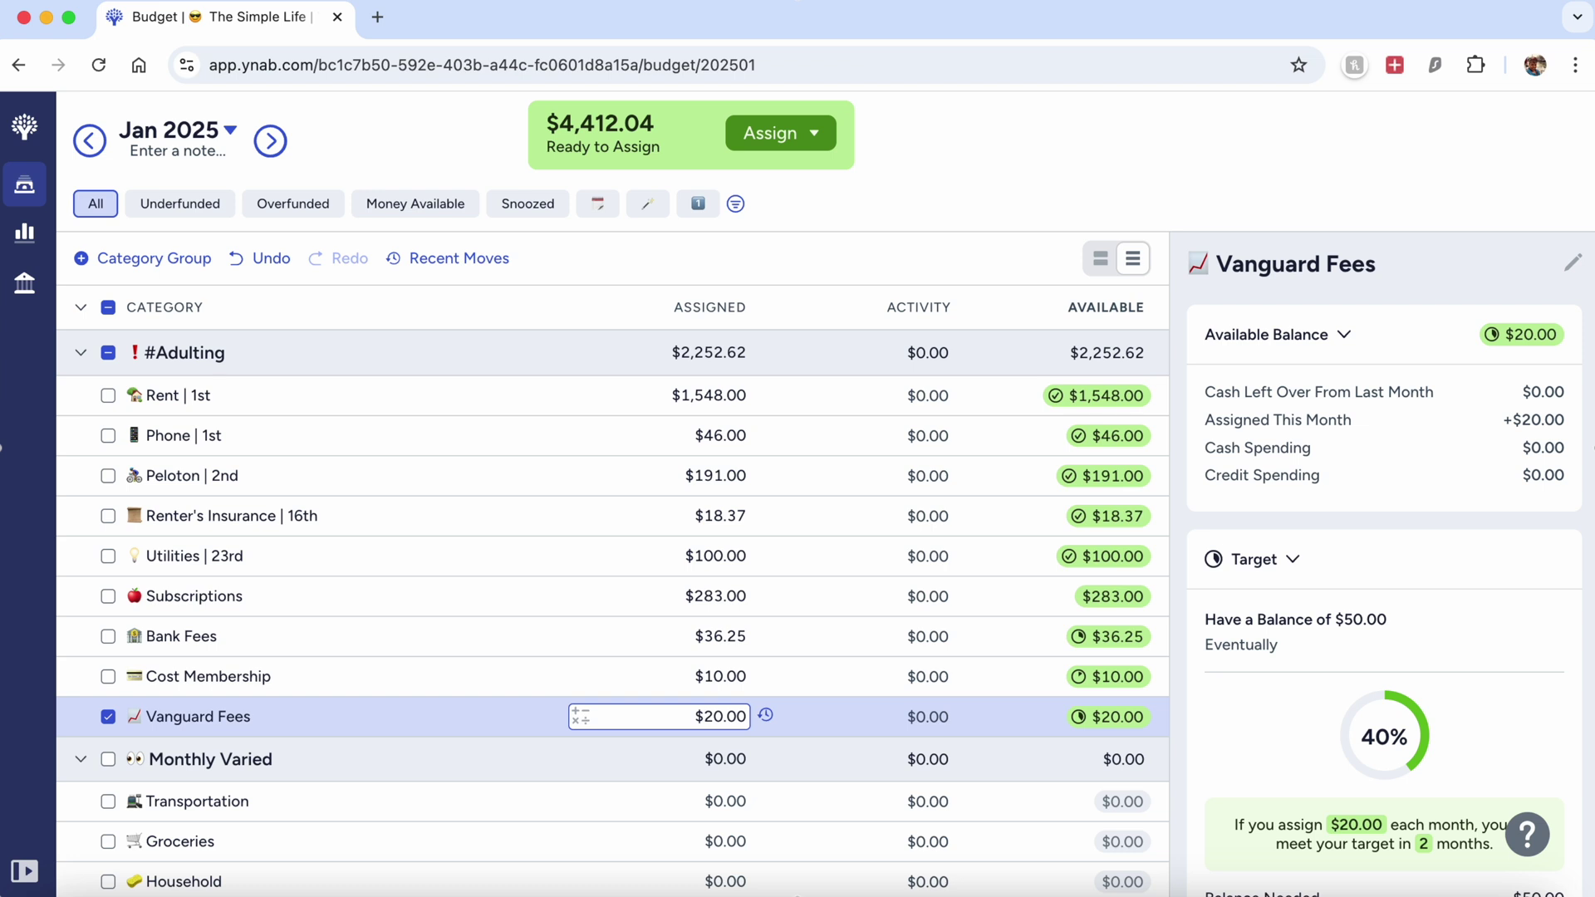
{"action": "left_click", "coordinate": [417, 709]}
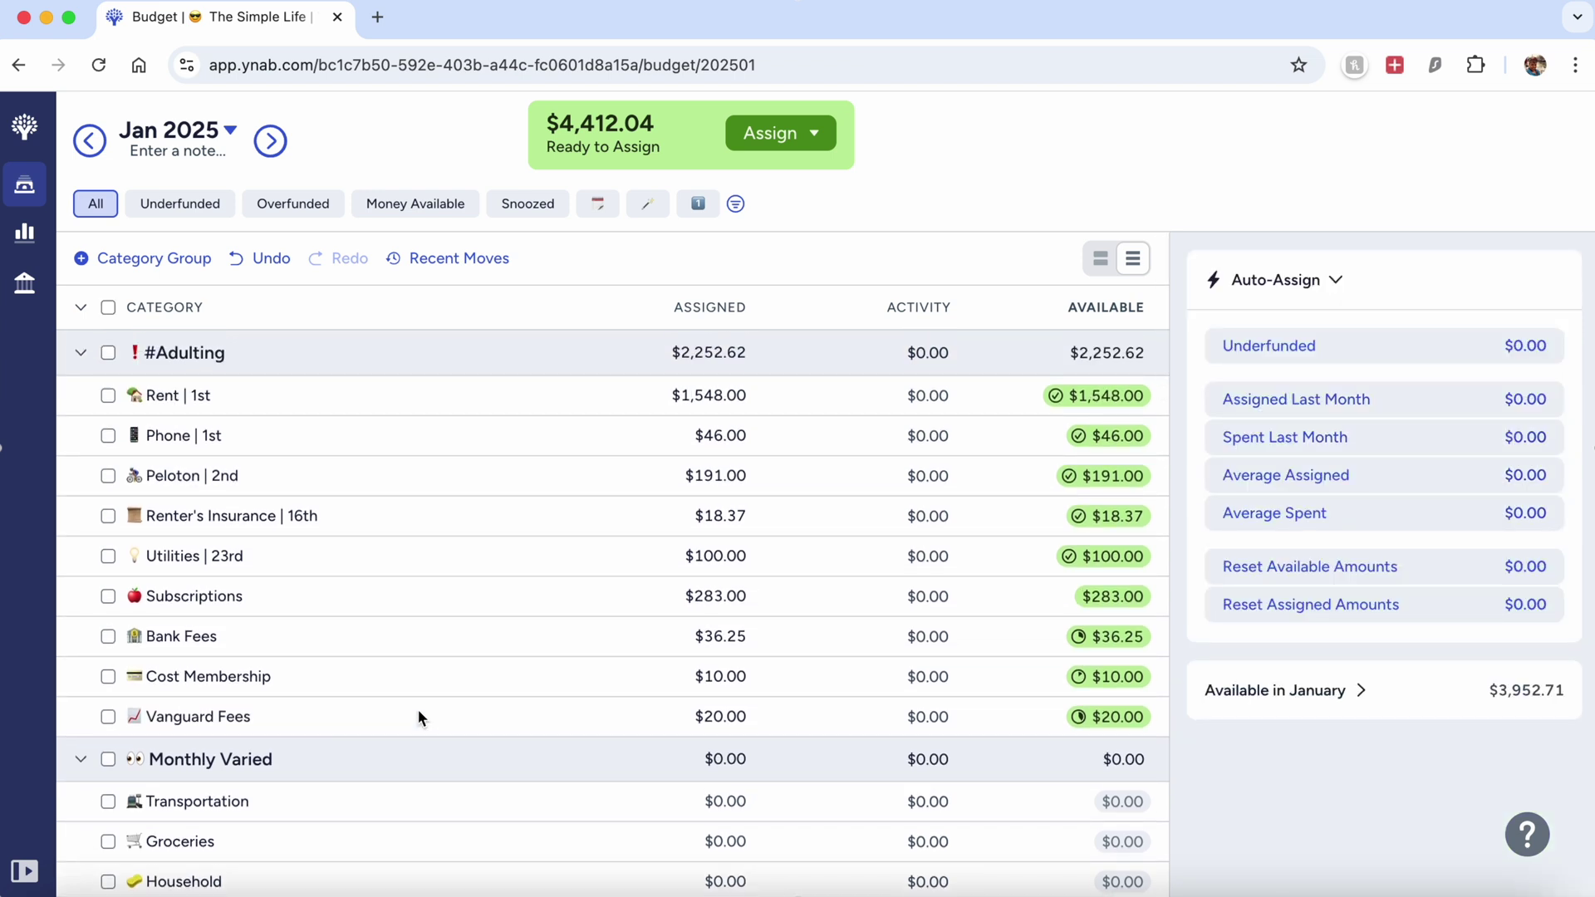
Assign $50 to the Transportation category and $200 to the Groceries category in the Monthly Varied group.
{"action": "scroll", "coordinate": [417, 710], "scroll_direction": "down", "scroll_amount": 5}
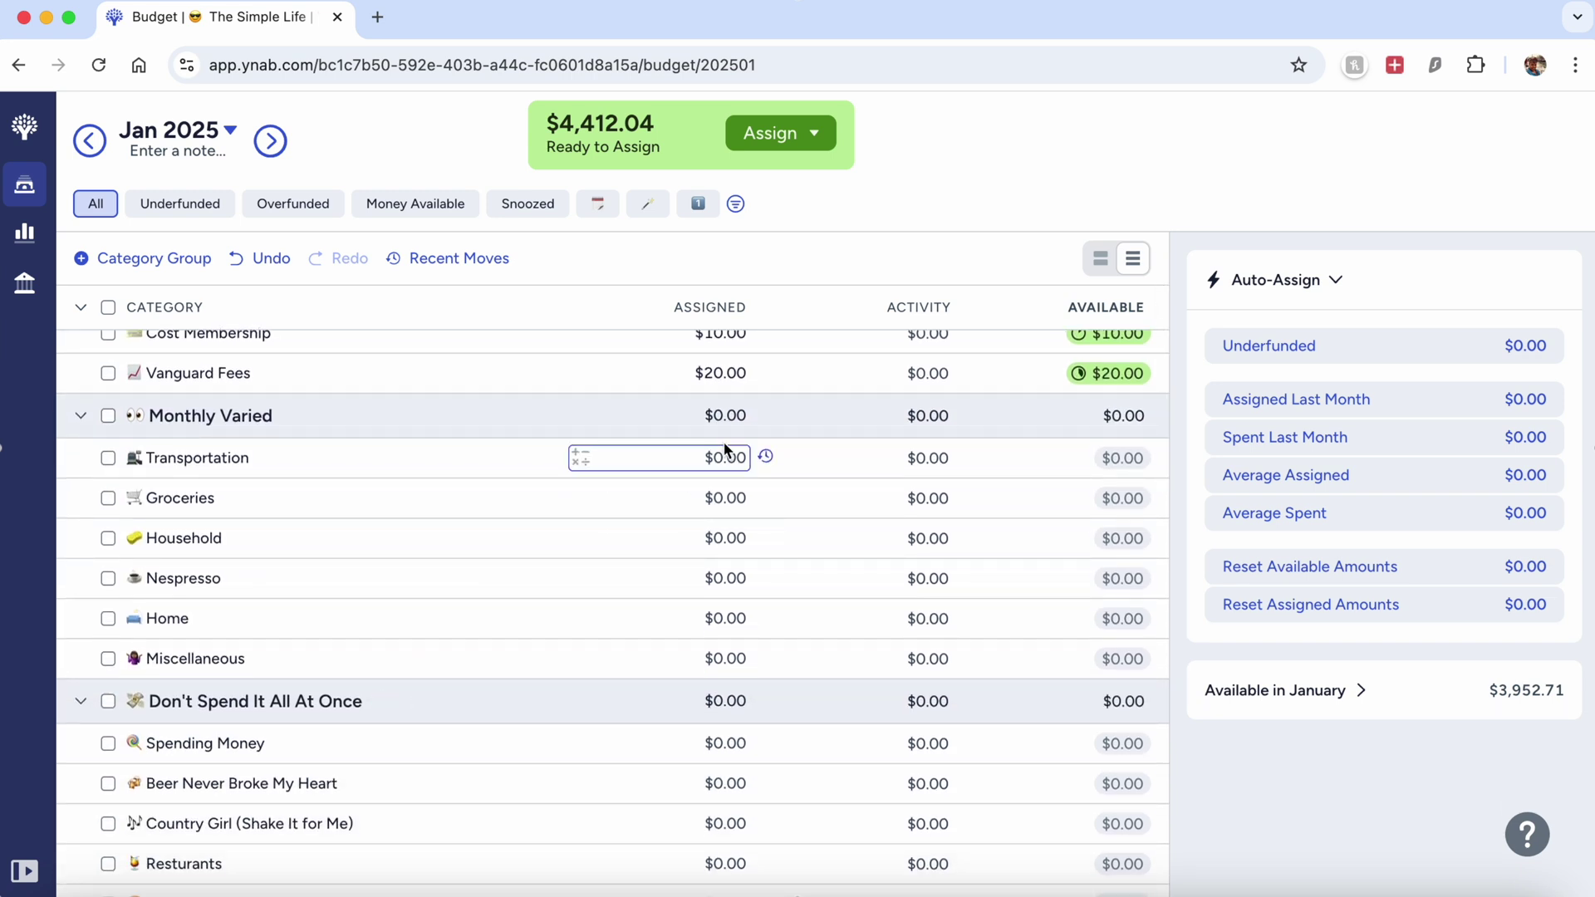
{"action": "left_click", "coordinate": [738, 459]}
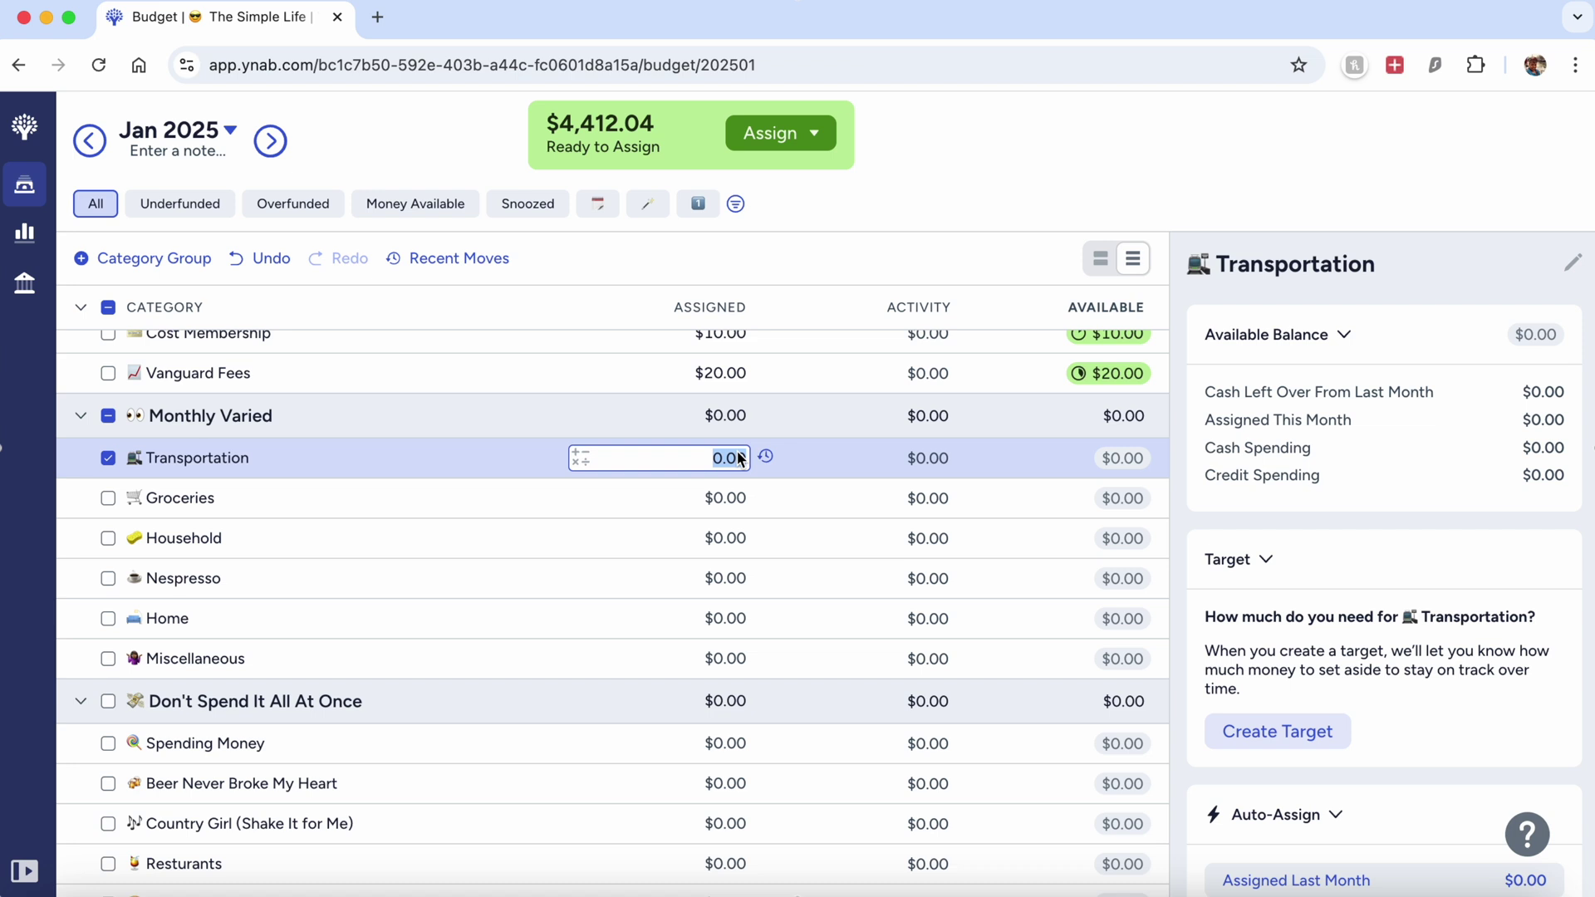
{"action": "type", "text": "50"}
{"action": "key", "text": "Return"}
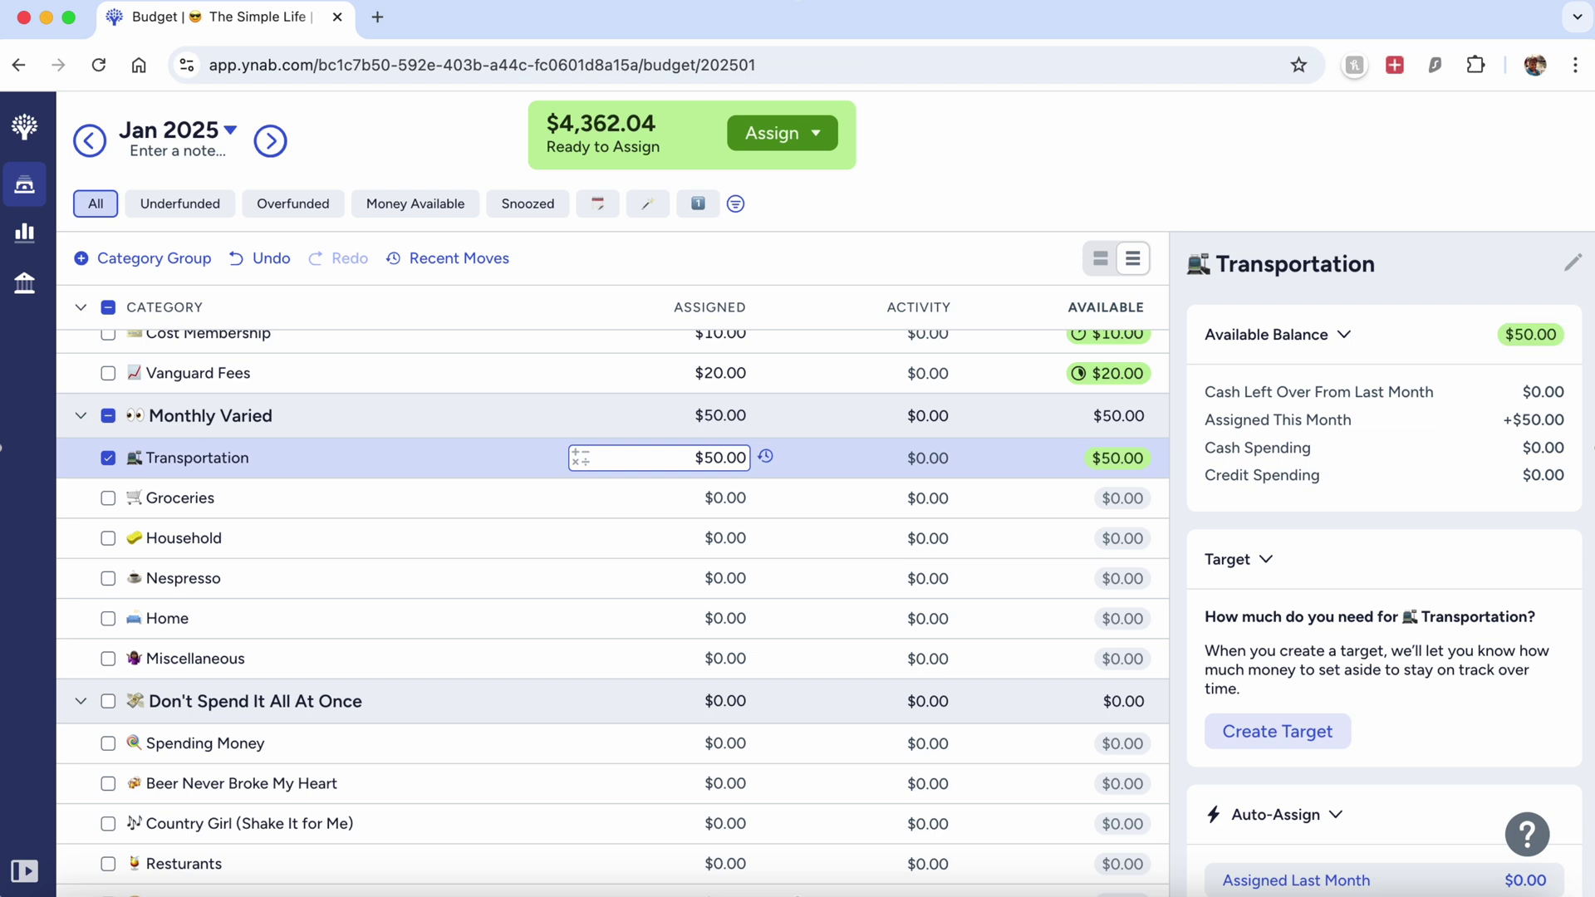
{"action": "left_click", "coordinate": [740, 498]}
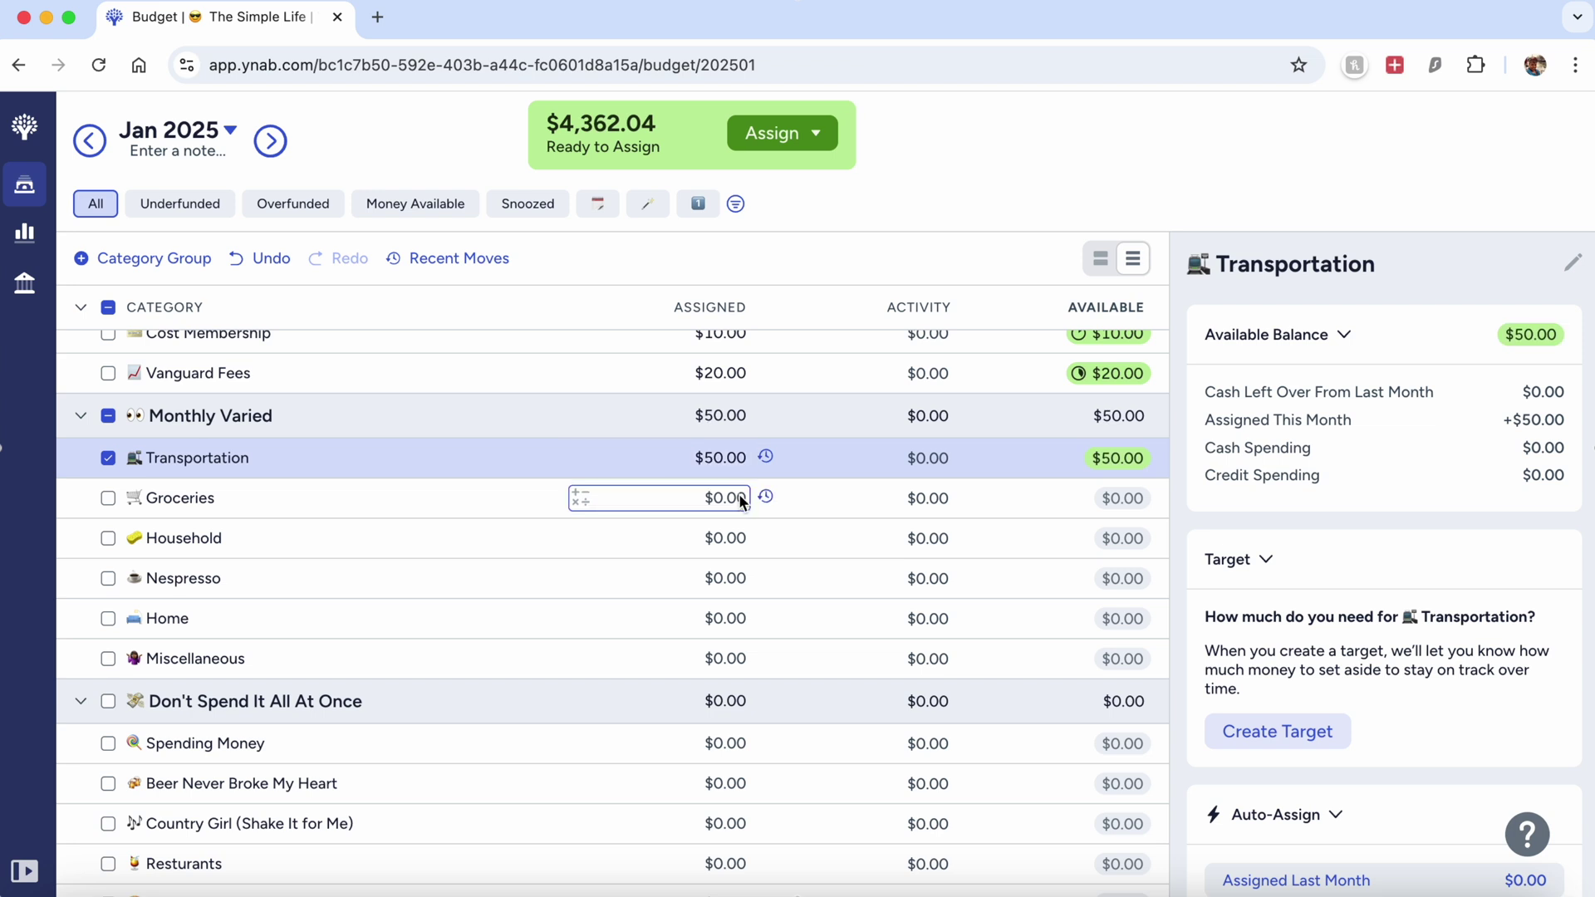
{"action": "left_click", "coordinate": [740, 499]}
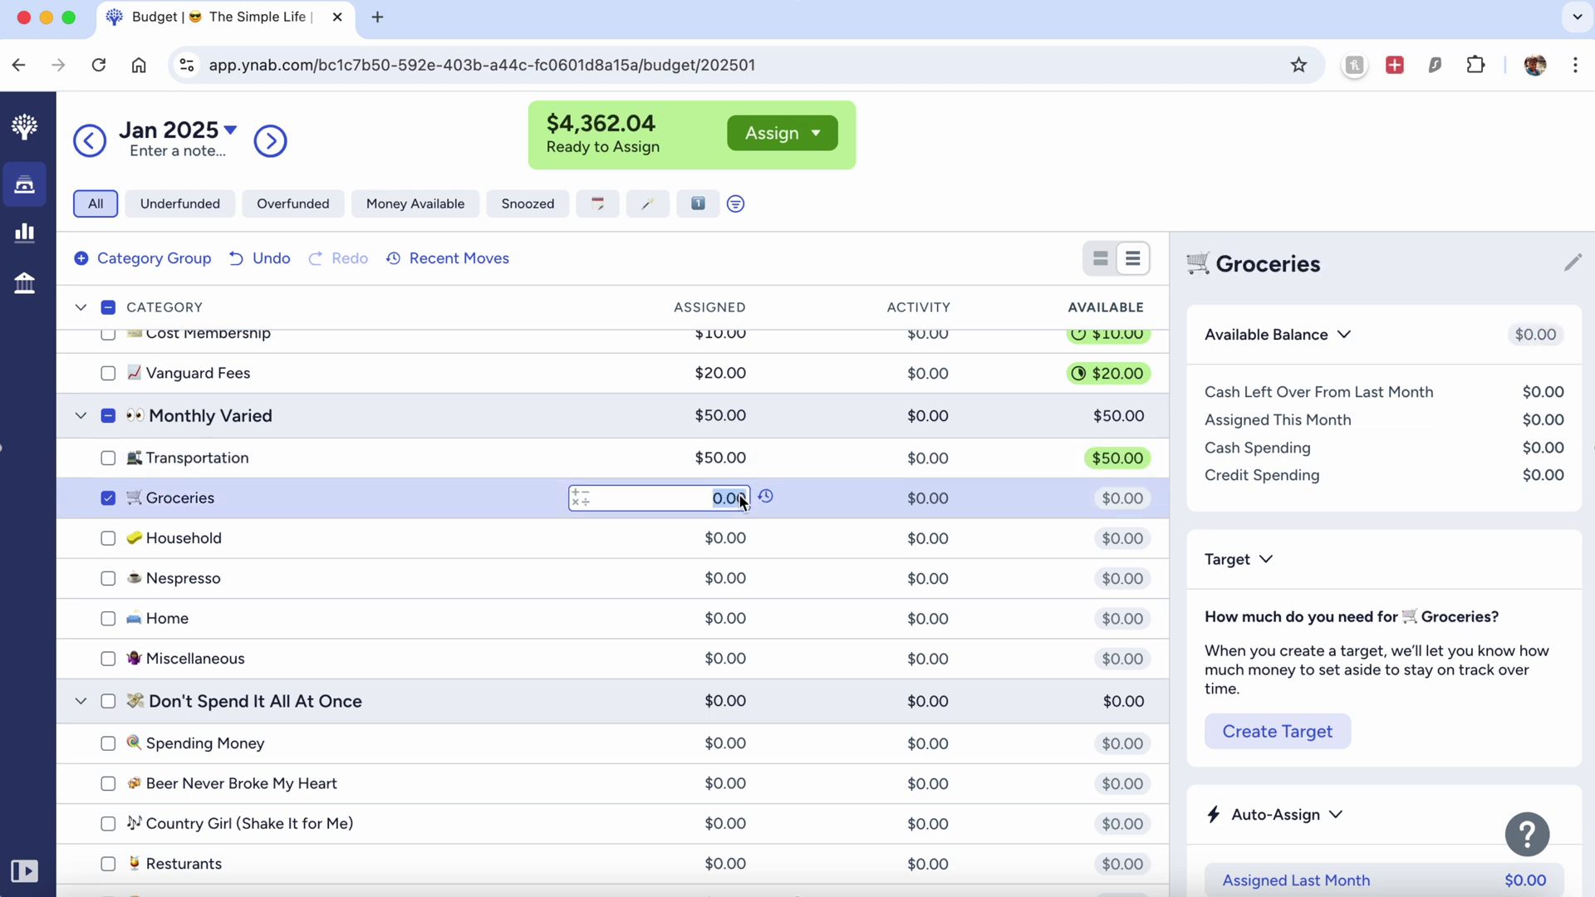
{"action": "type", "text": "200"}
{"action": "key", "text": "Return"}
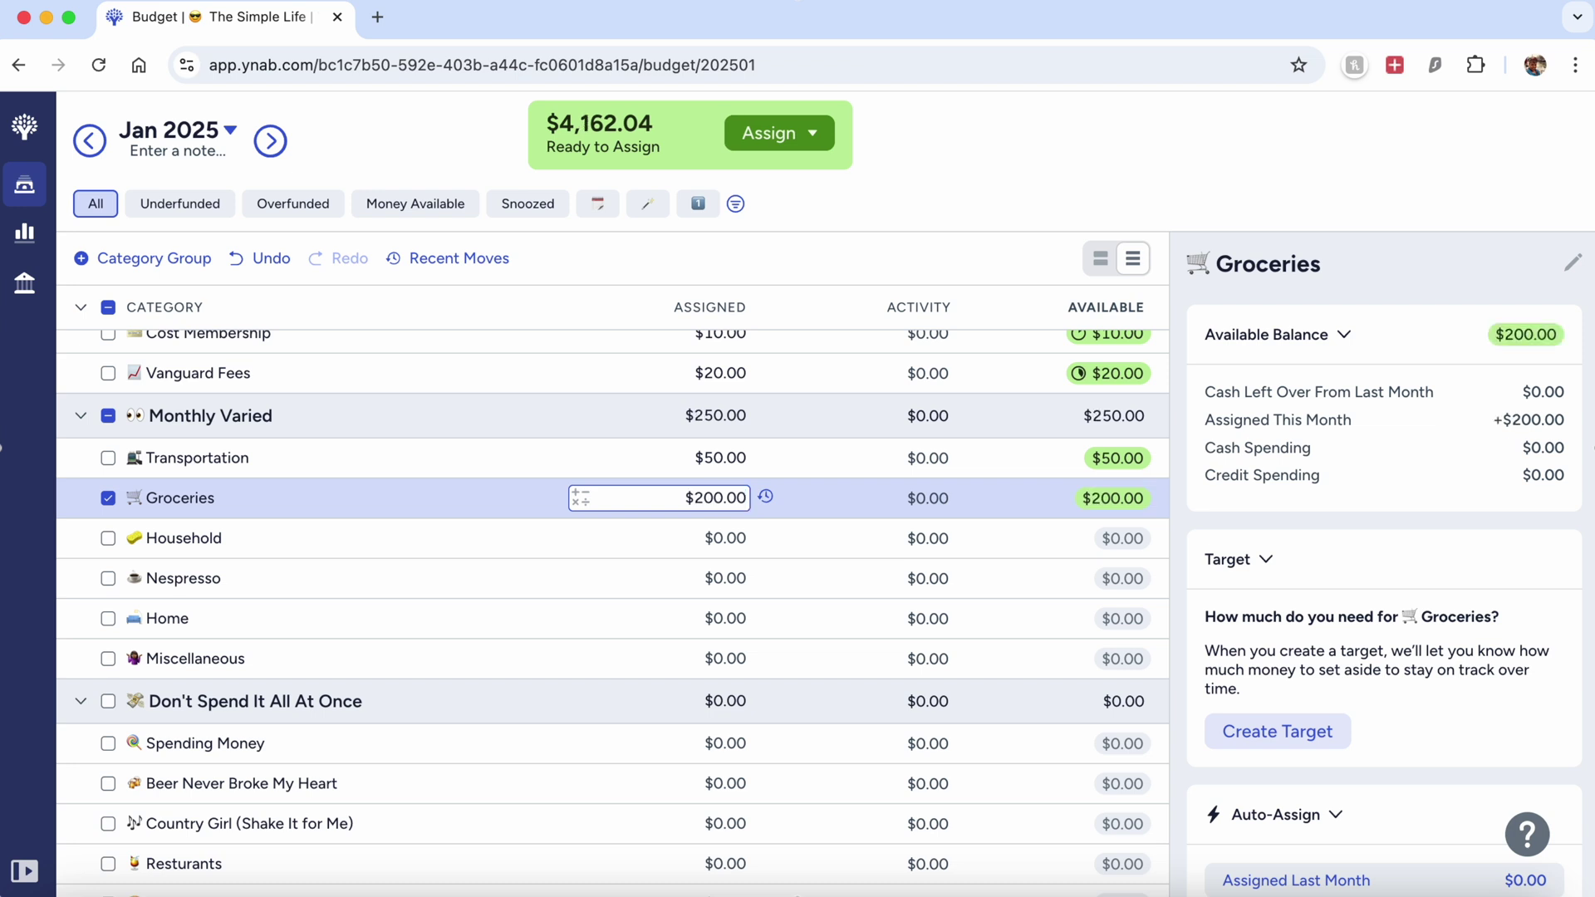
Assign $100 to the Household category and $20 to the Nespresso category in the Monthly Varied group.
{"action": "left_click", "coordinate": [735, 540]}
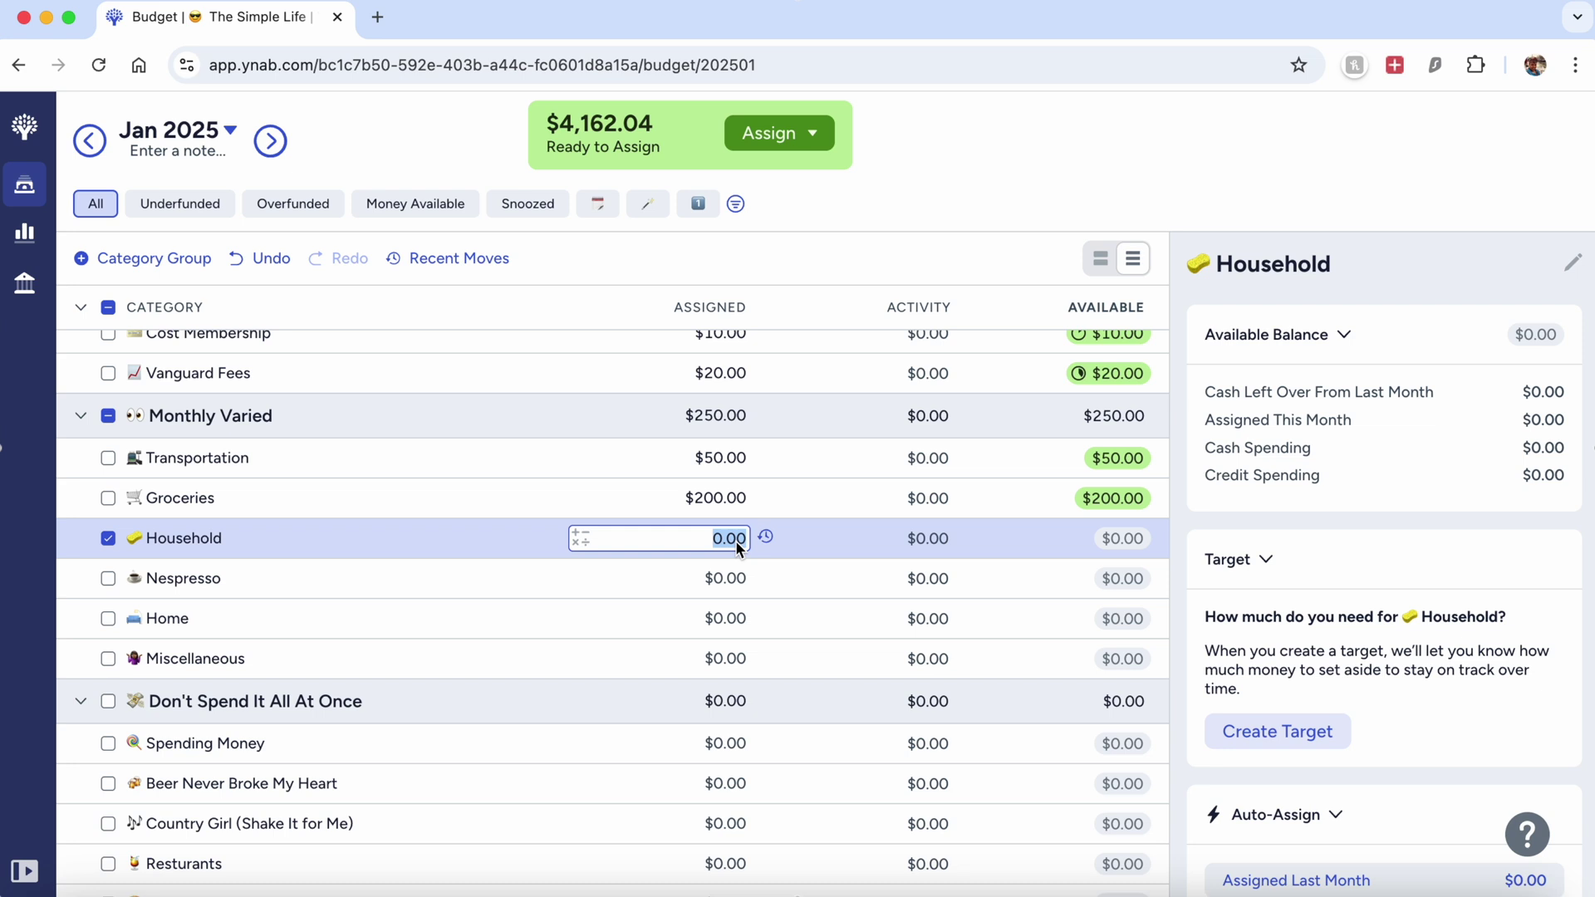
{"action": "type", "text": "100"}
{"action": "key", "text": "Return"}
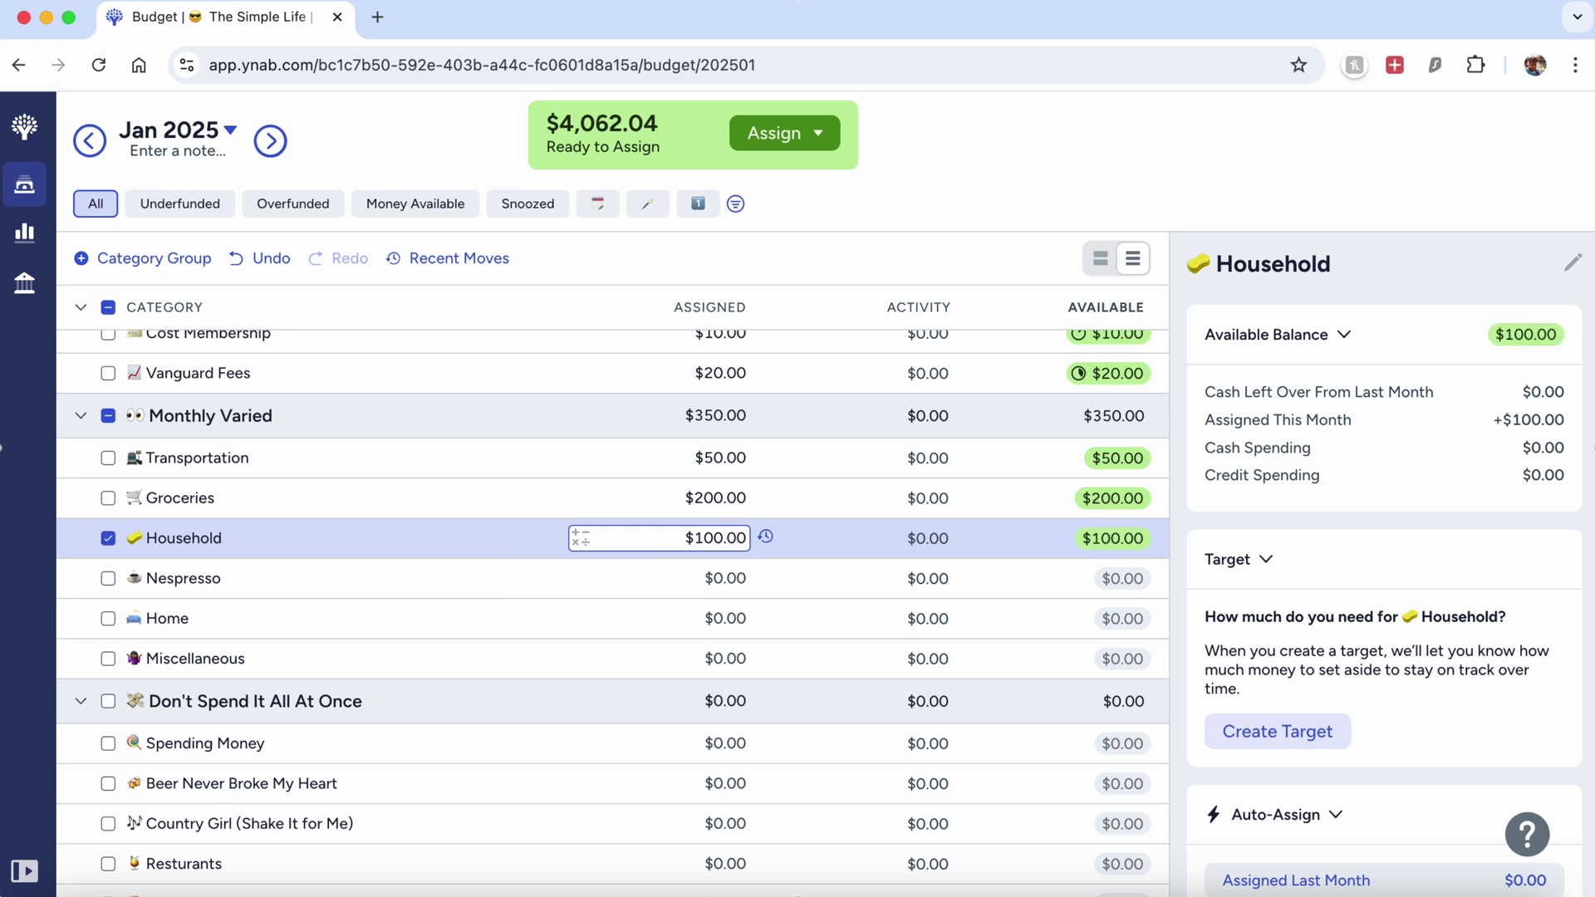
{"action": "left_click", "coordinate": [735, 580]}
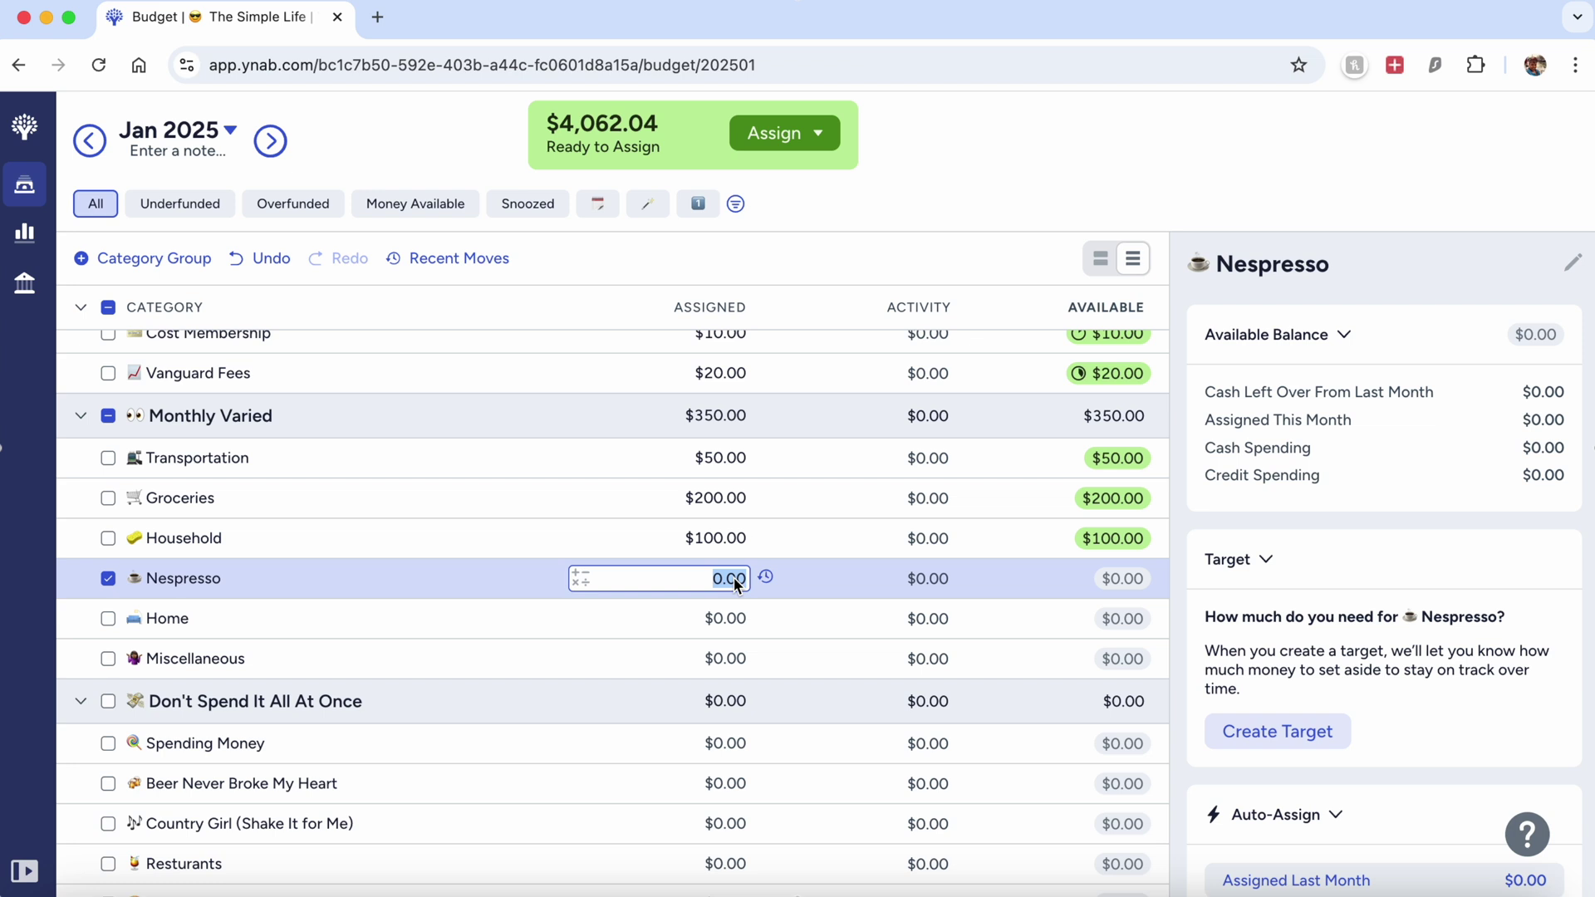
{"action": "type", "text": "20"}
{"action": "key", "text": "Return"}
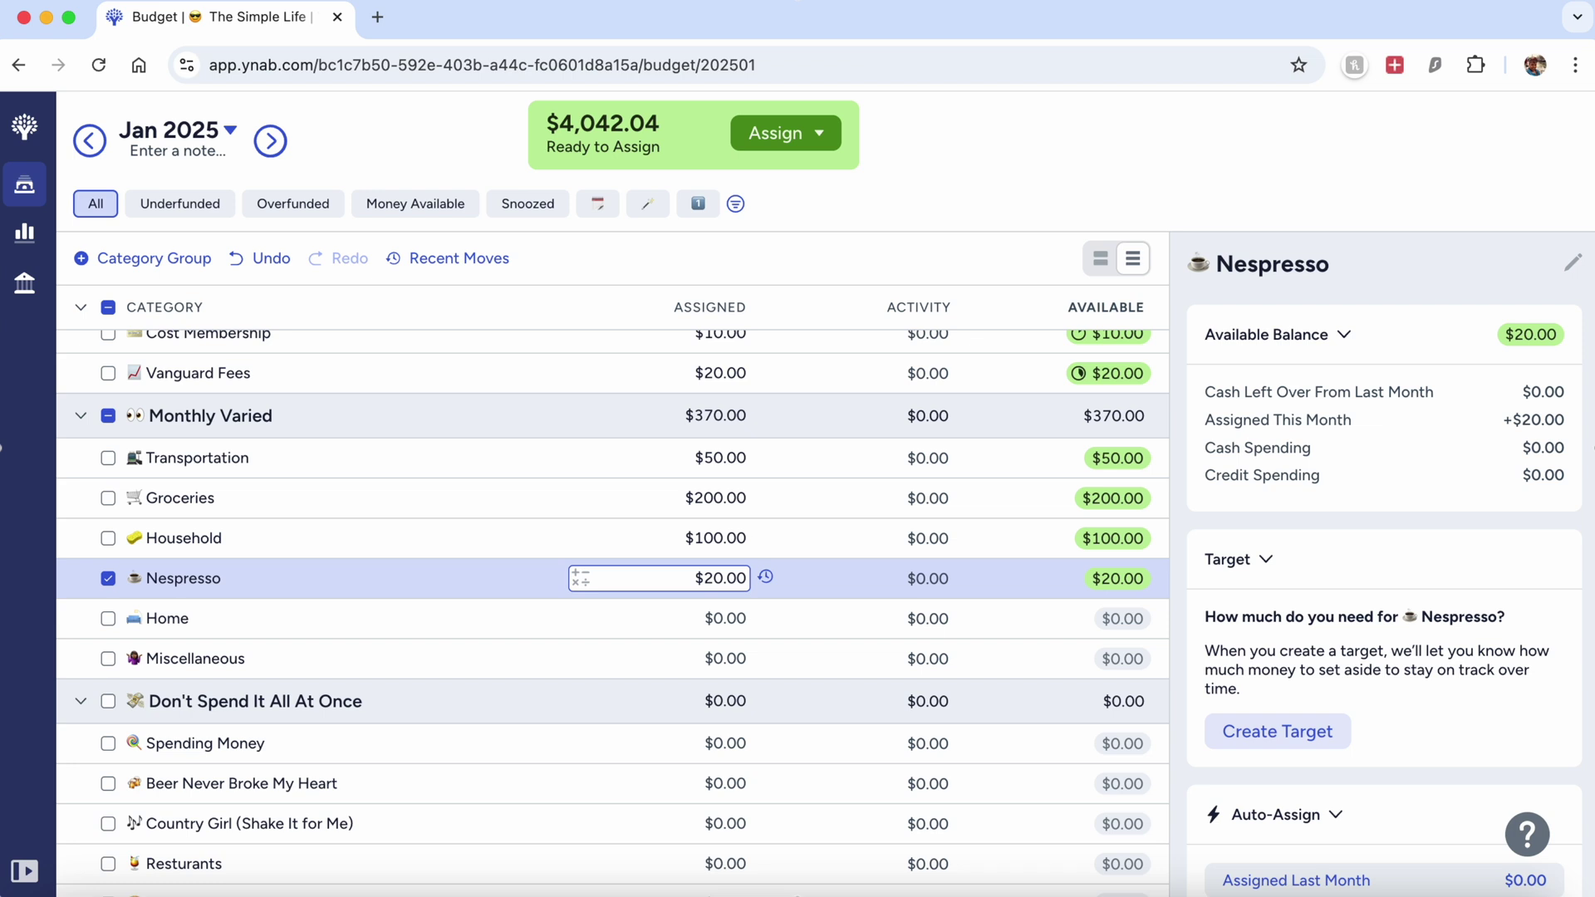
Assign $50 each to the Home and Miscellaneous categories in the Monthly Varied group and clear the category selection.
{"action": "left_click", "coordinate": [734, 626]}
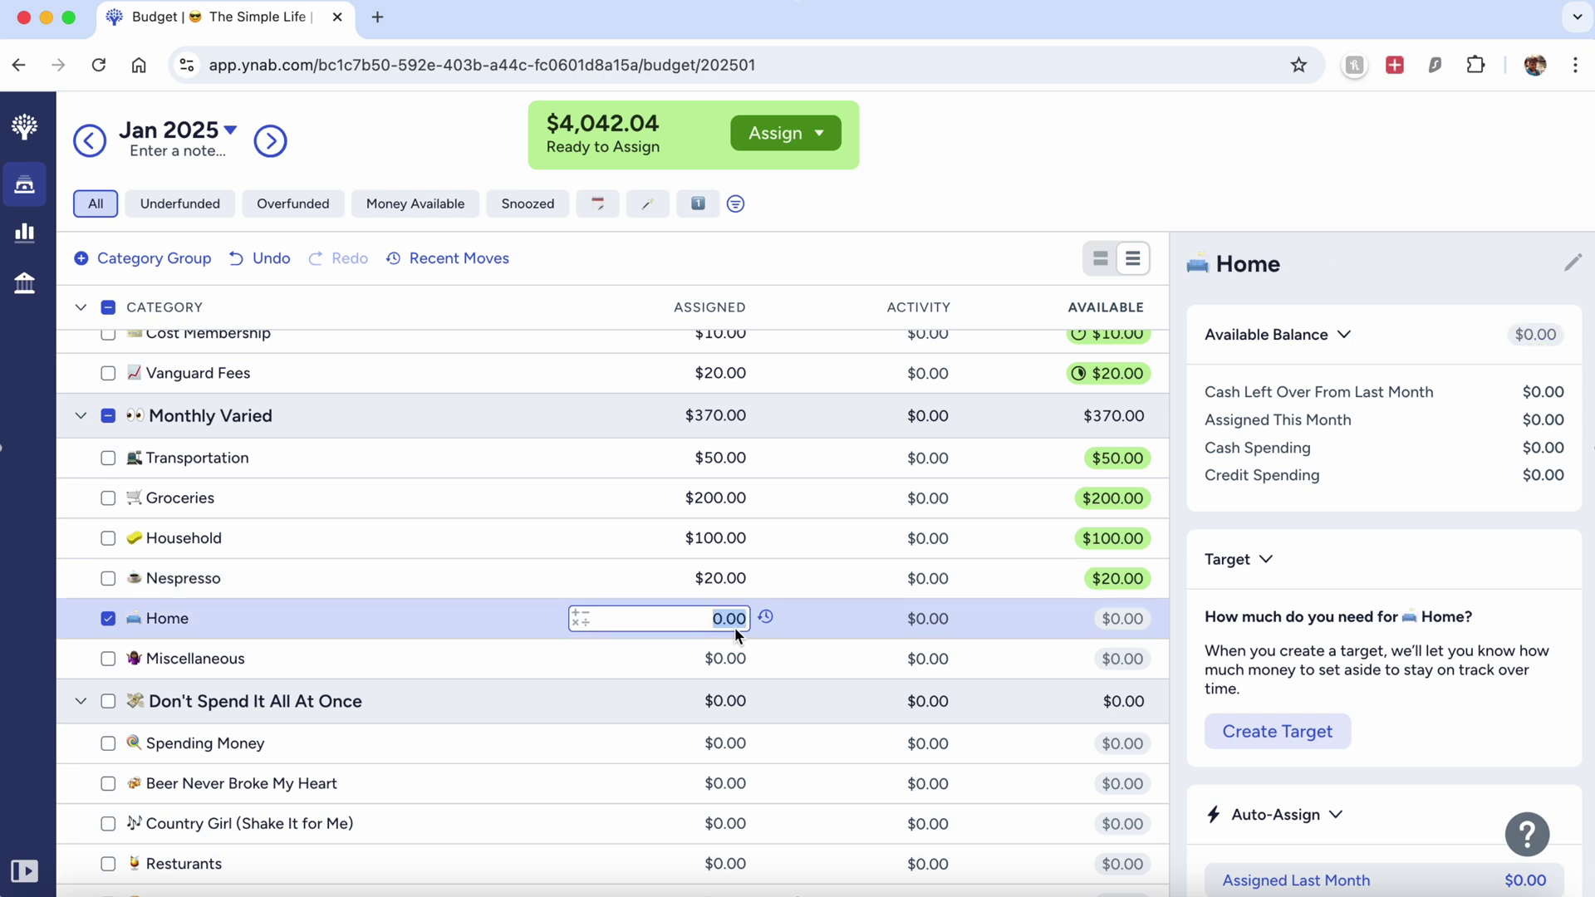
{"action": "type", "text": "50"}
{"action": "key", "text": "Return"}
{"action": "left_click", "coordinate": [739, 666]}
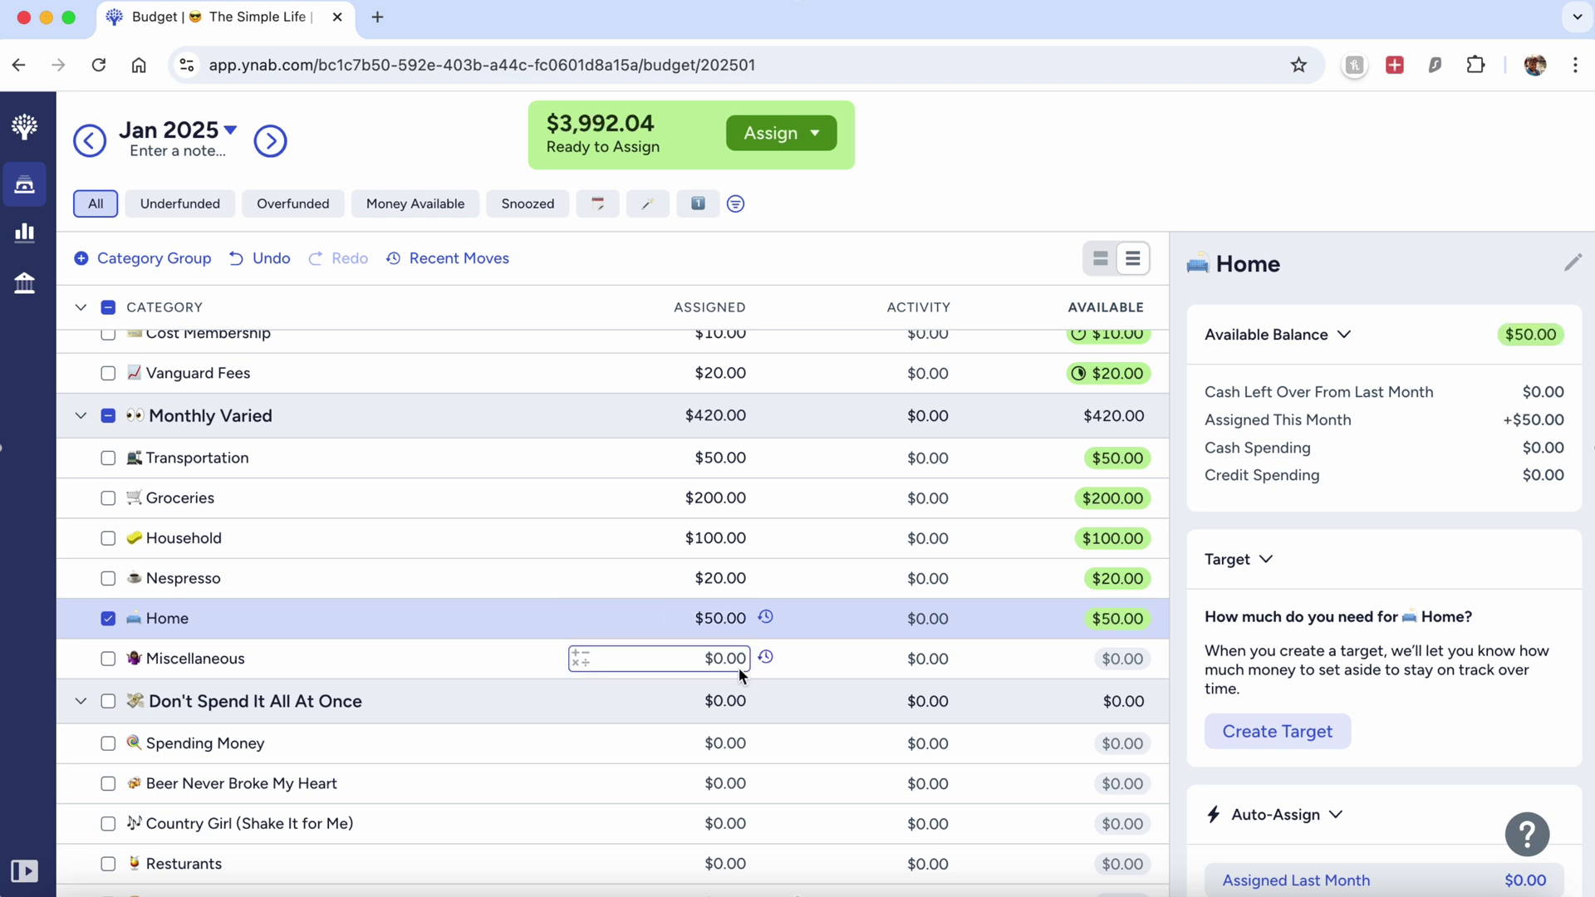
{"action": "type", "text": "50"}
{"action": "key", "text": "Return"}
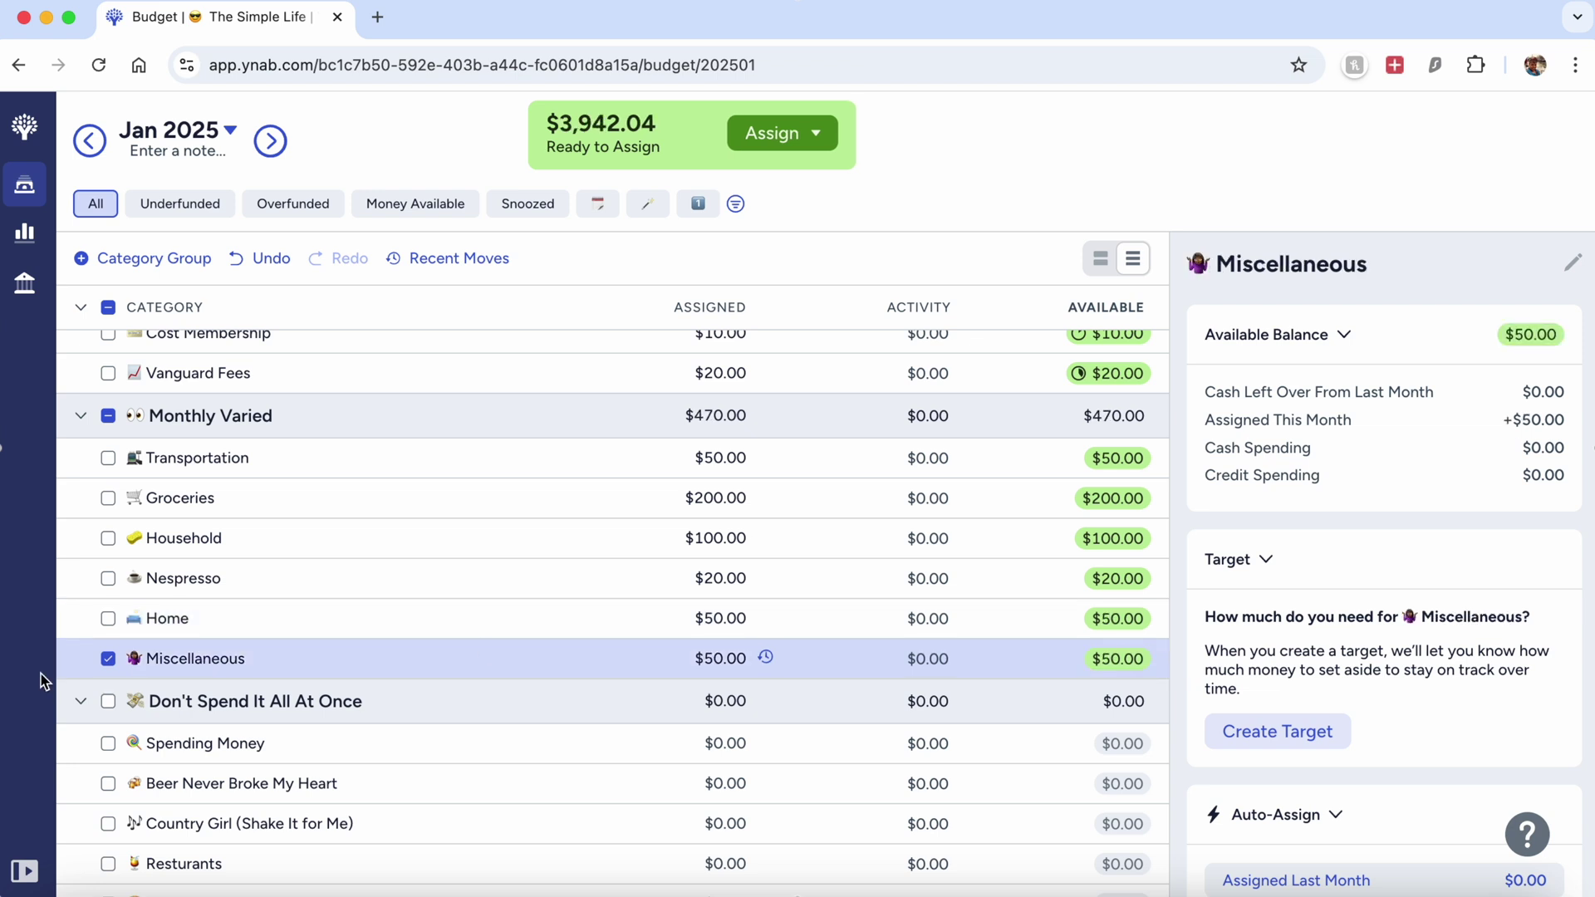
{"action": "left_click", "coordinate": [108, 658]}
Assign $200 to the Spending Money category in the Don't Spend It All At Once group and deselect it.
{"action": "scroll", "coordinate": [538, 740], "scroll_direction": "down", "scroll_amount": 3}
{"action": "scroll", "coordinate": [538, 748], "scroll_direction": "down", "scroll_amount": 1}
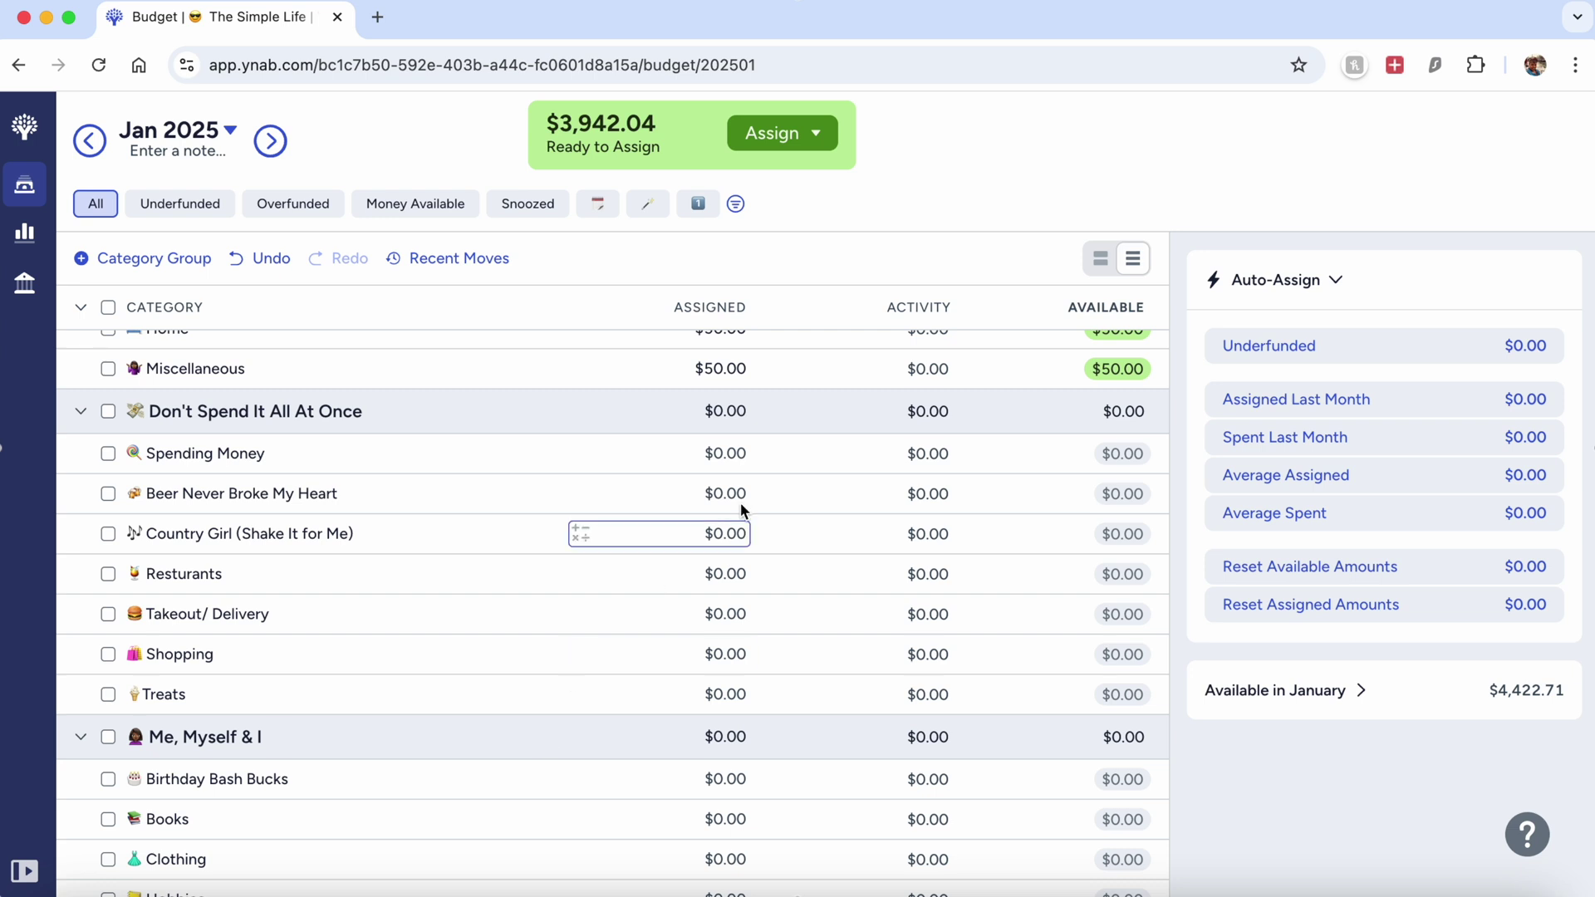
{"action": "left_click", "coordinate": [723, 453]}
{"action": "type", "text": "200"}
{"action": "key", "text": "Return"}
{"action": "left_click", "coordinate": [108, 453]}
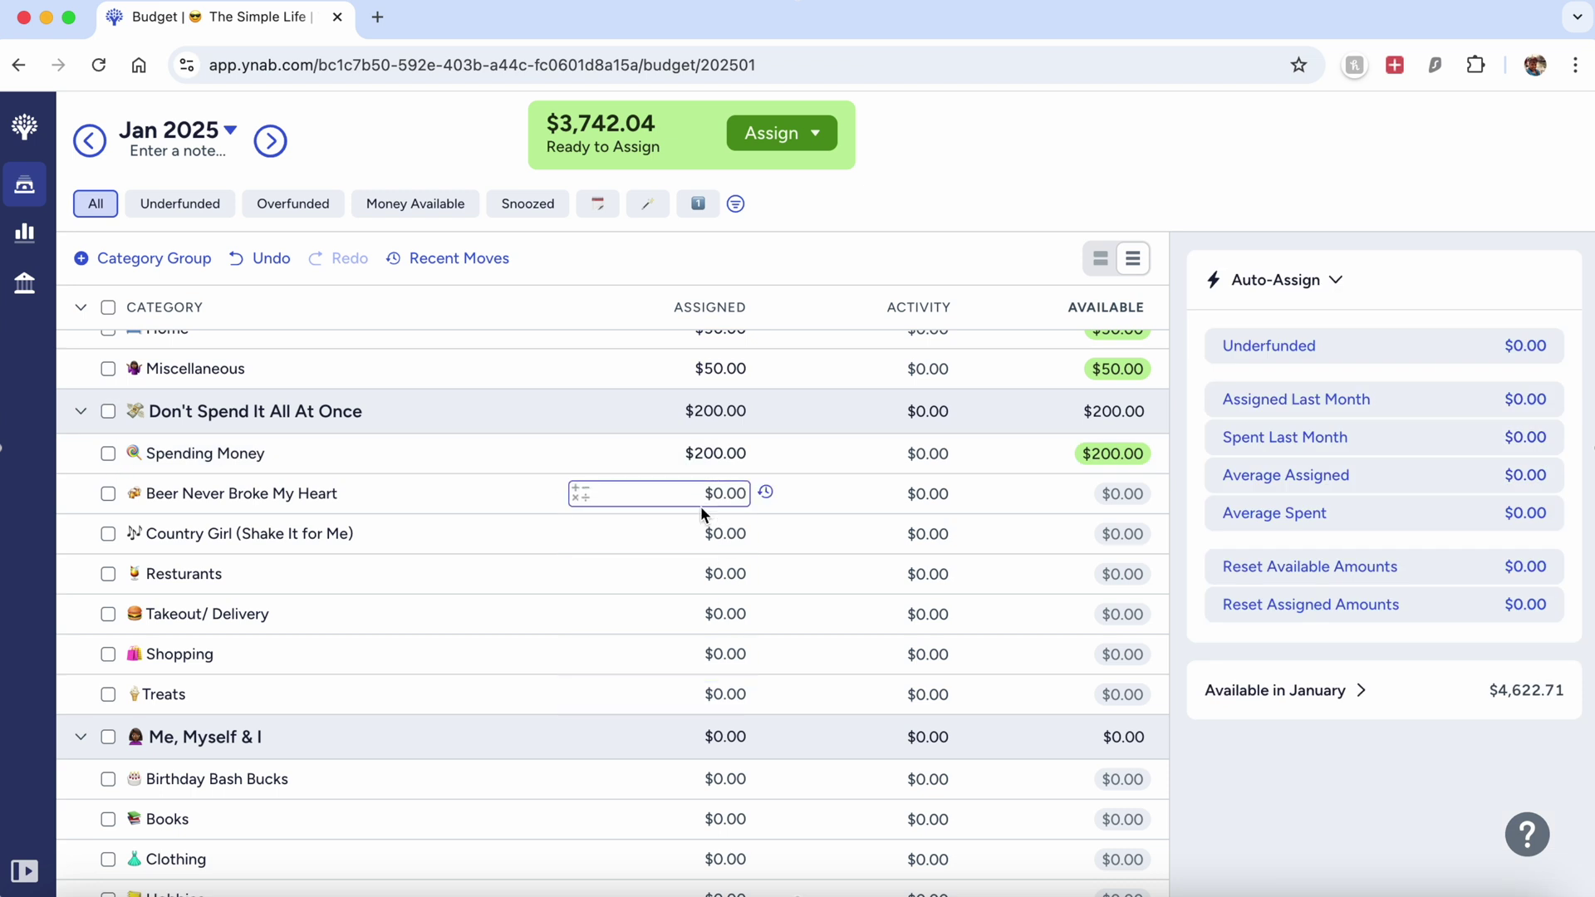
Assign $100 to Birthday Bash Bucks and $25 to Books in the Me, Myself & I group.
{"action": "scroll", "coordinate": [782, 632], "scroll_direction": "down", "scroll_amount": 3}
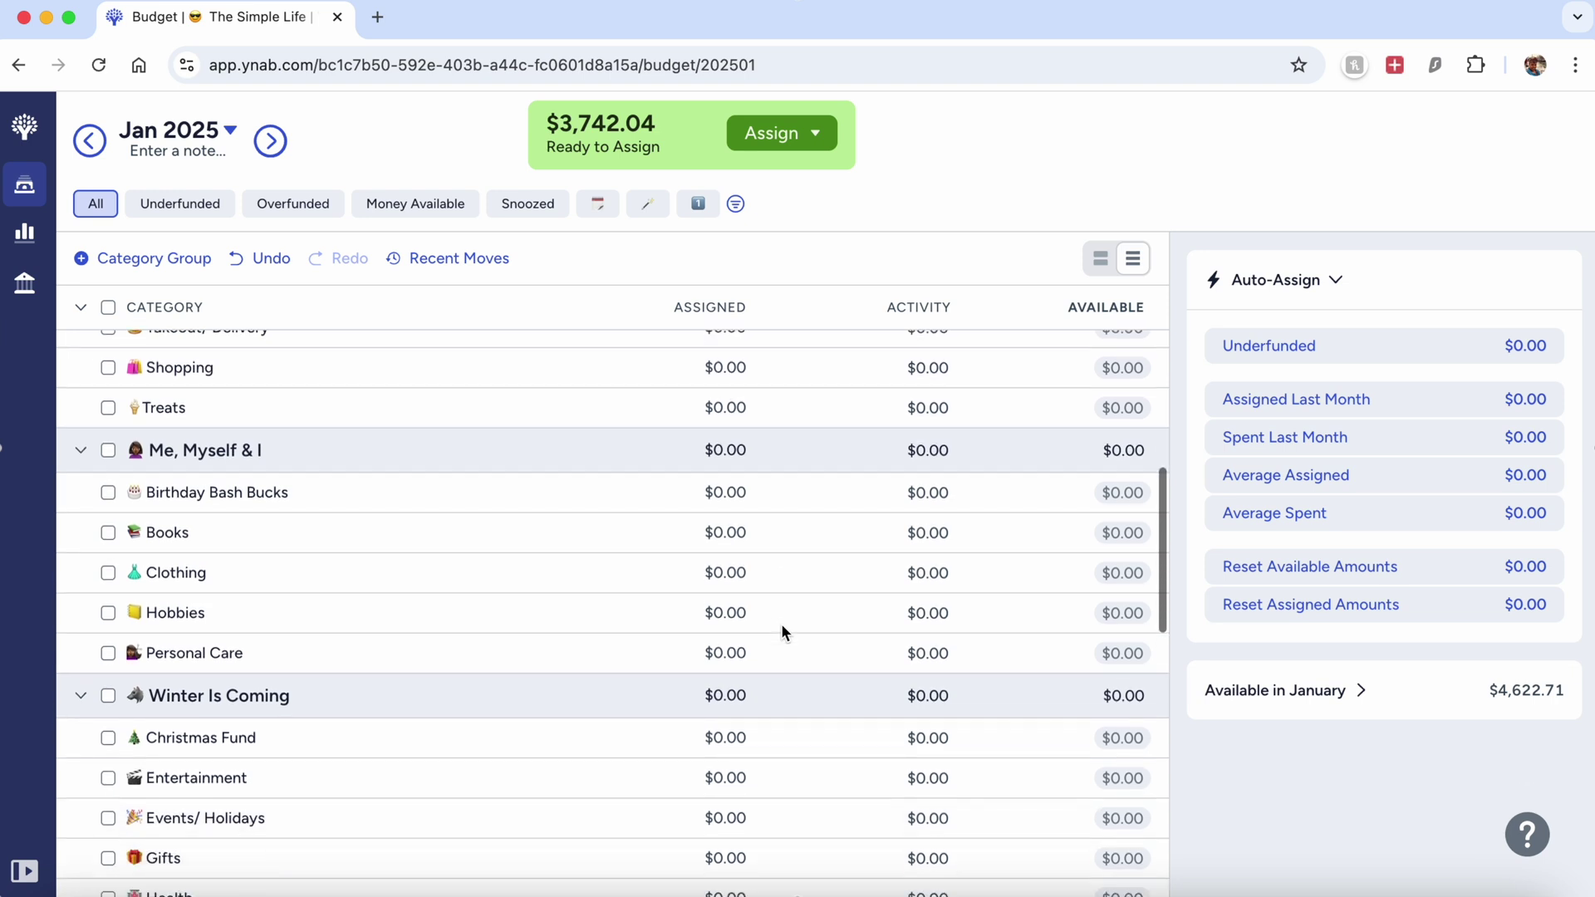
{"action": "left_click", "coordinate": [706, 490]}
{"action": "type", "text": "100"}
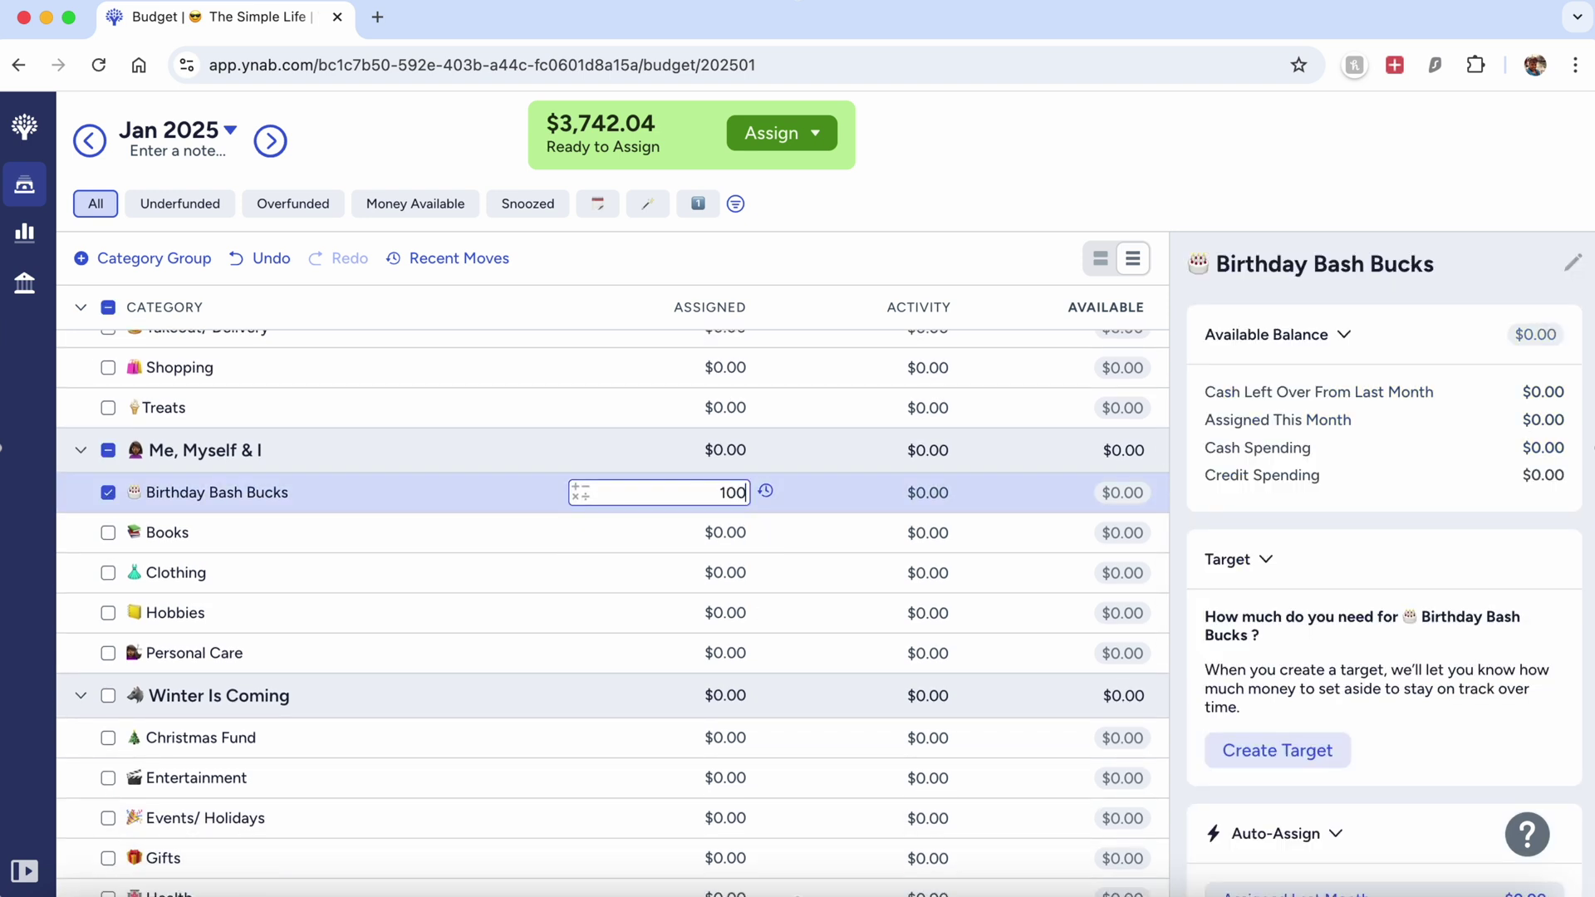
{"action": "key", "text": "Return"}
{"action": "left_click", "coordinate": [700, 534]}
{"action": "scroll", "coordinate": [714, 565], "scroll_direction": "up", "scroll_amount": 1}
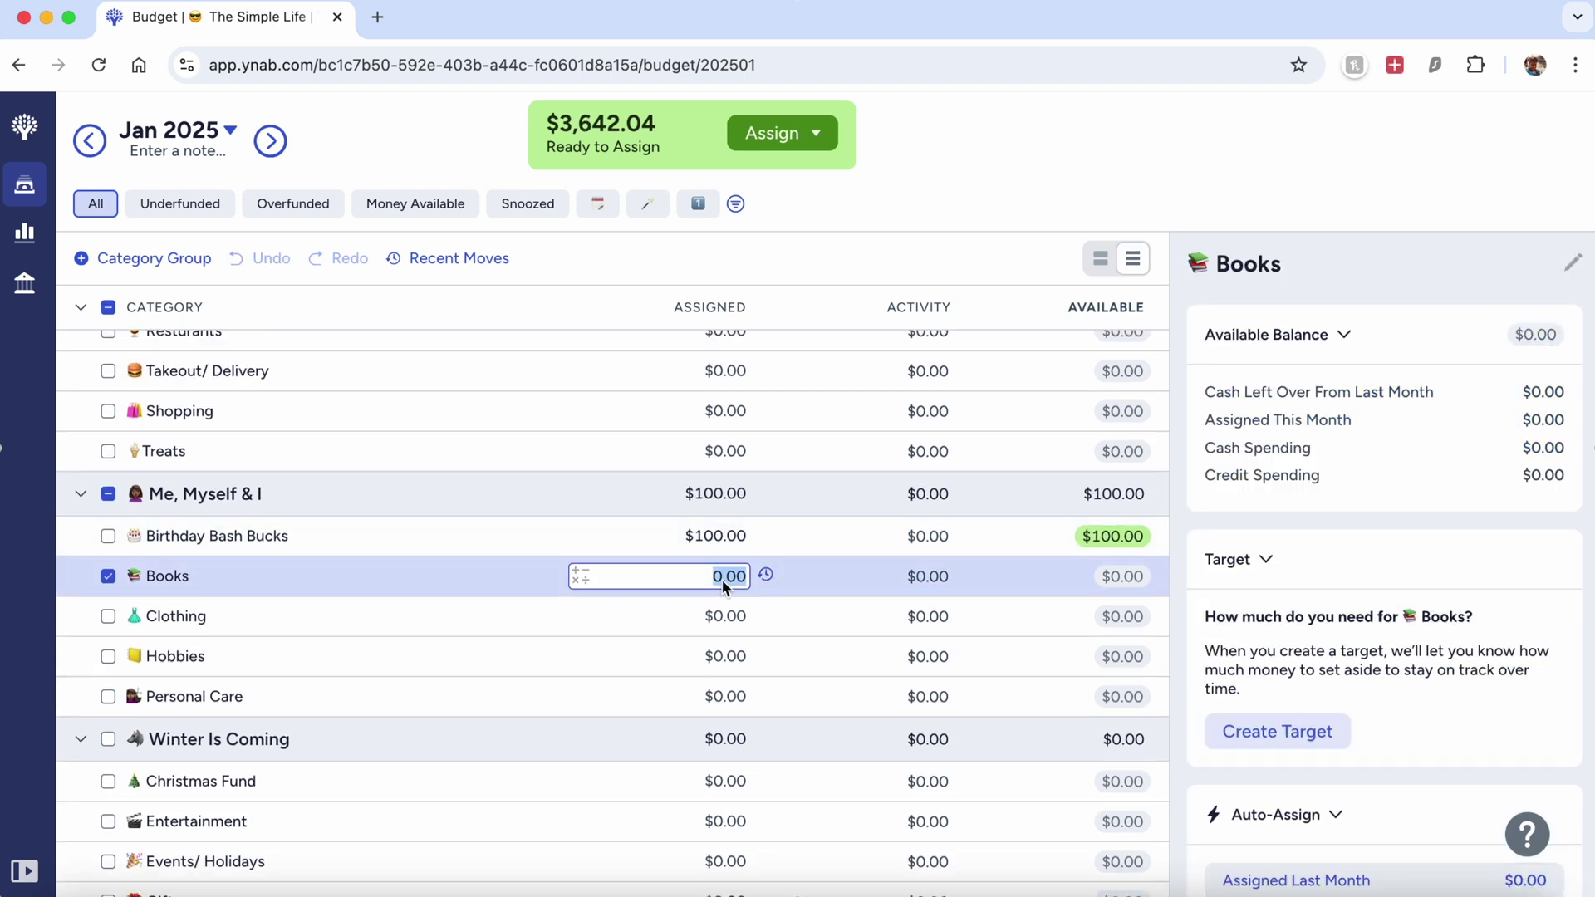
{"action": "type", "text": "25"}
{"action": "key", "text": "Return"}
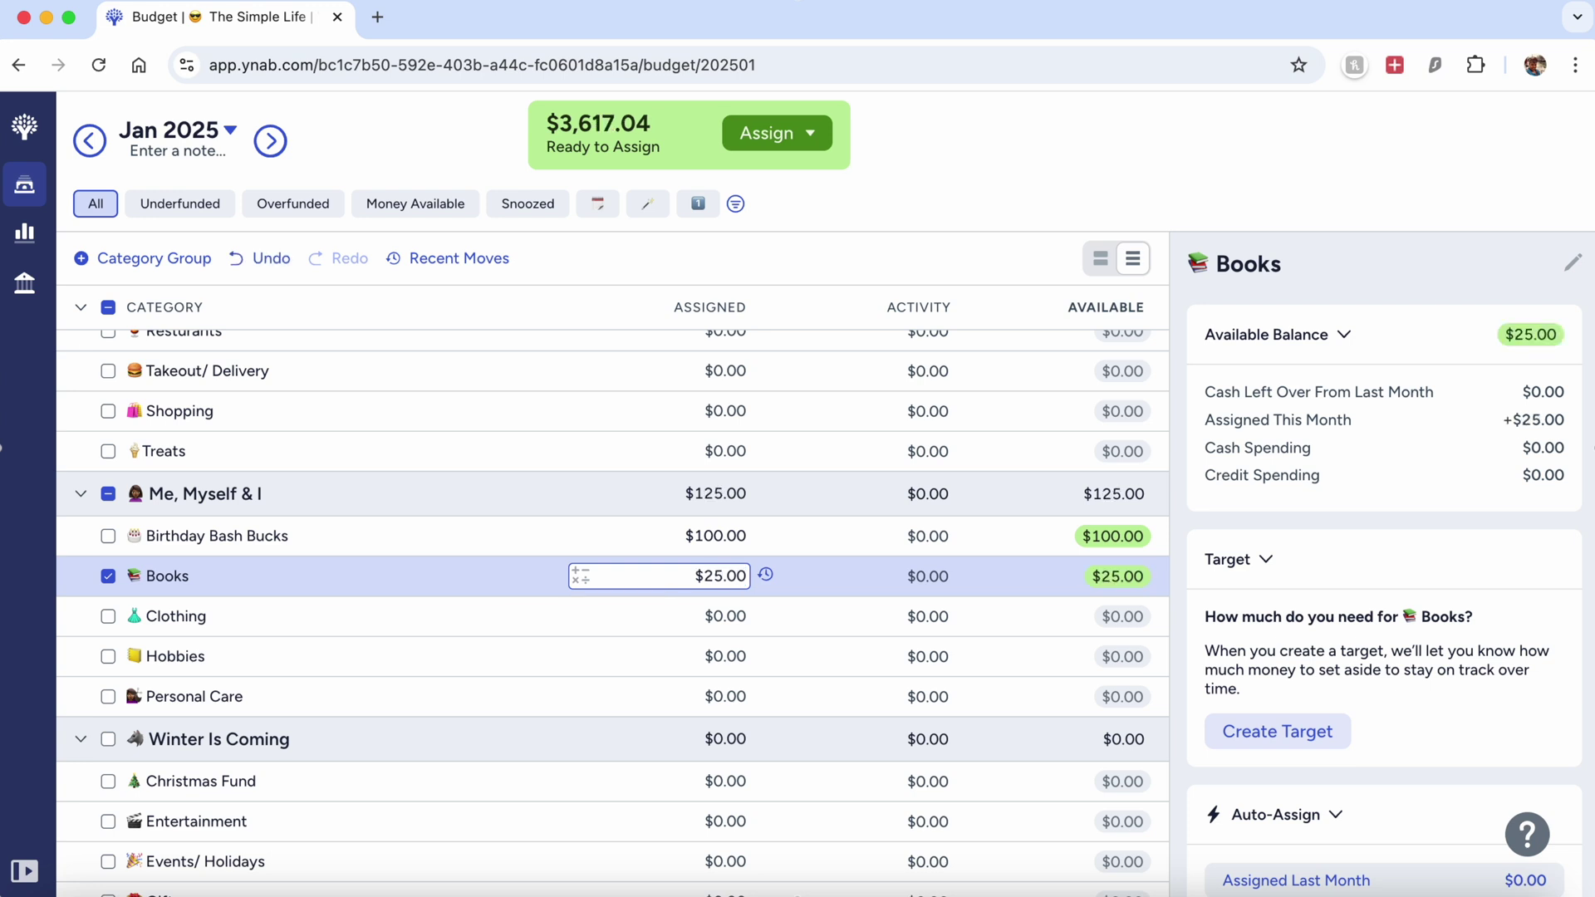
Assign $100 to the Clothing category and $75 to the Hobbies category in the Me, Myself & I group.
{"action": "left_click", "coordinate": [730, 622]}
{"action": "type", "text": "100"}
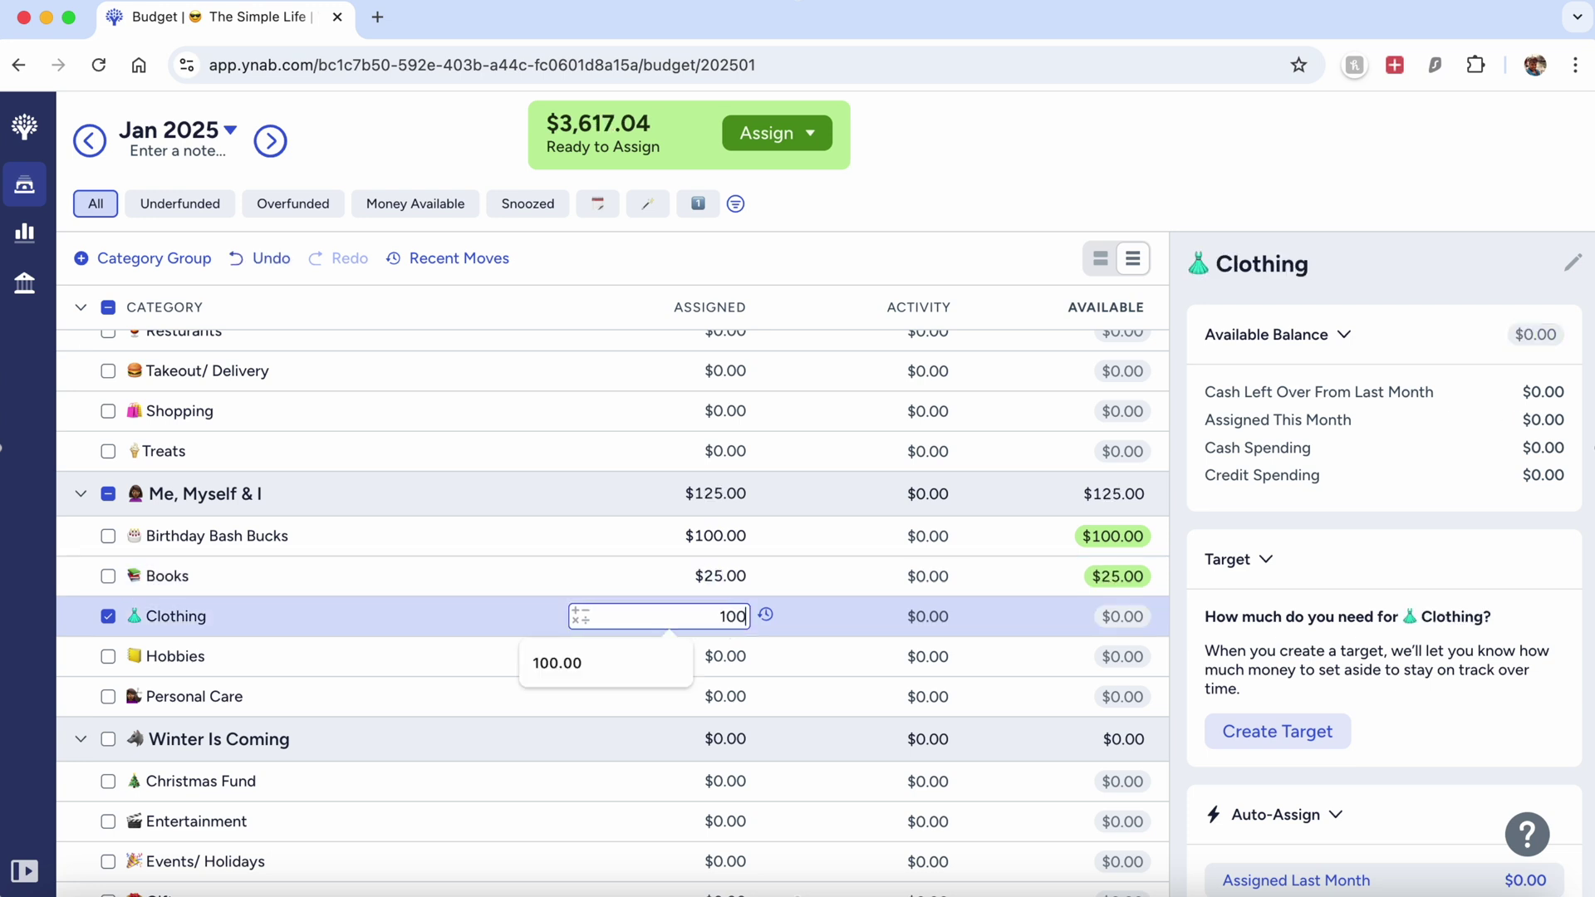
{"action": "key", "text": "Return"}
{"action": "left_click", "coordinate": [735, 660]}
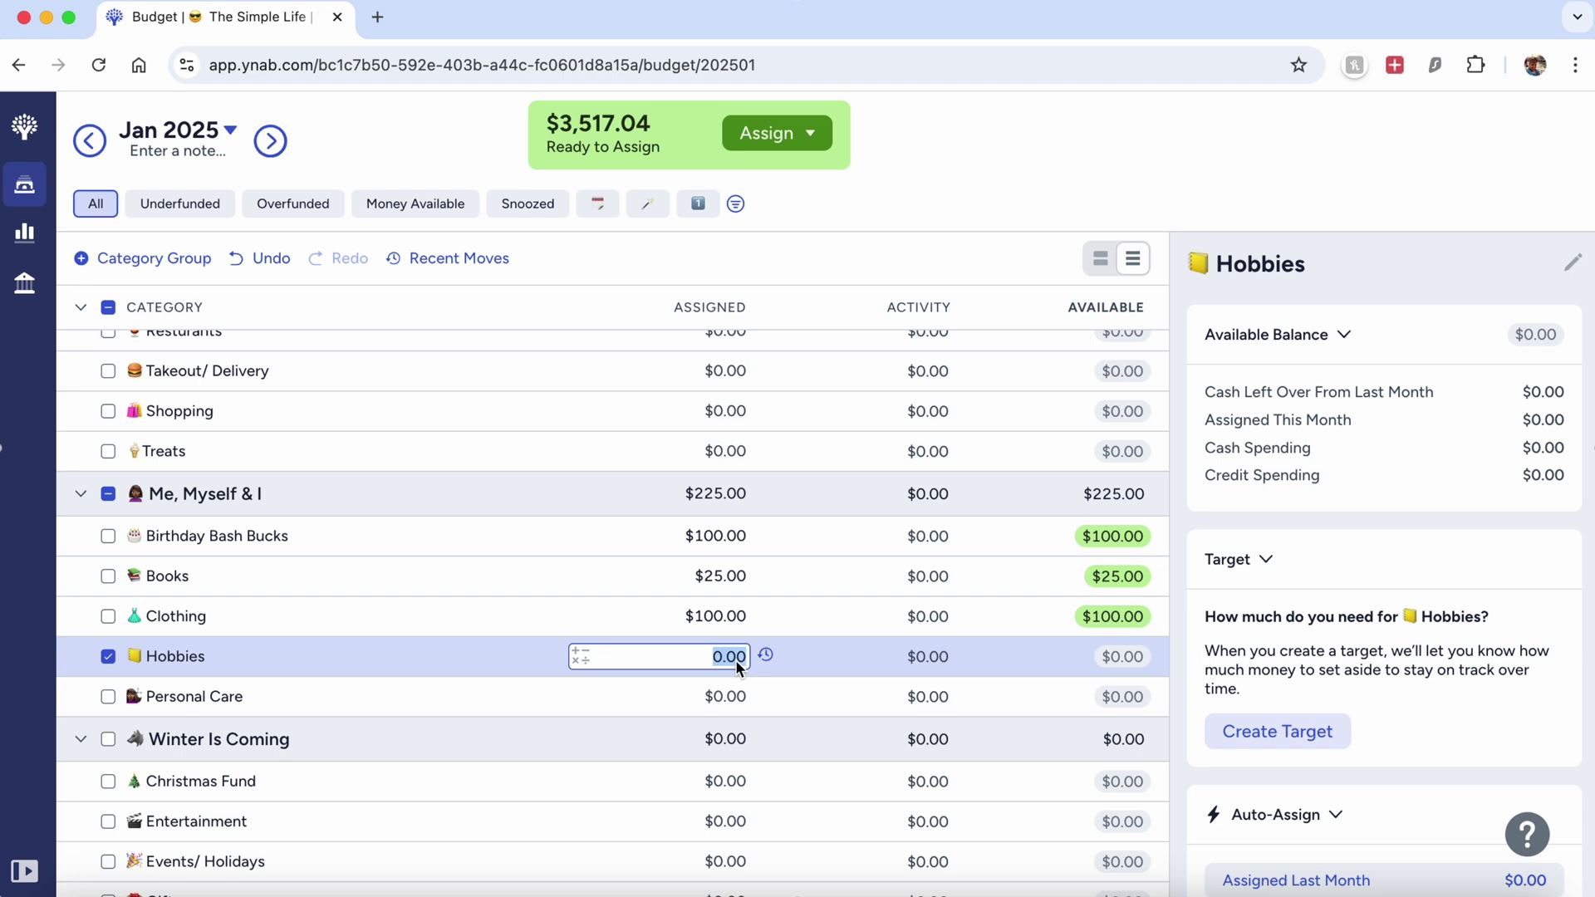
{"action": "type", "text": "75"}
{"action": "key", "text": "Return"}
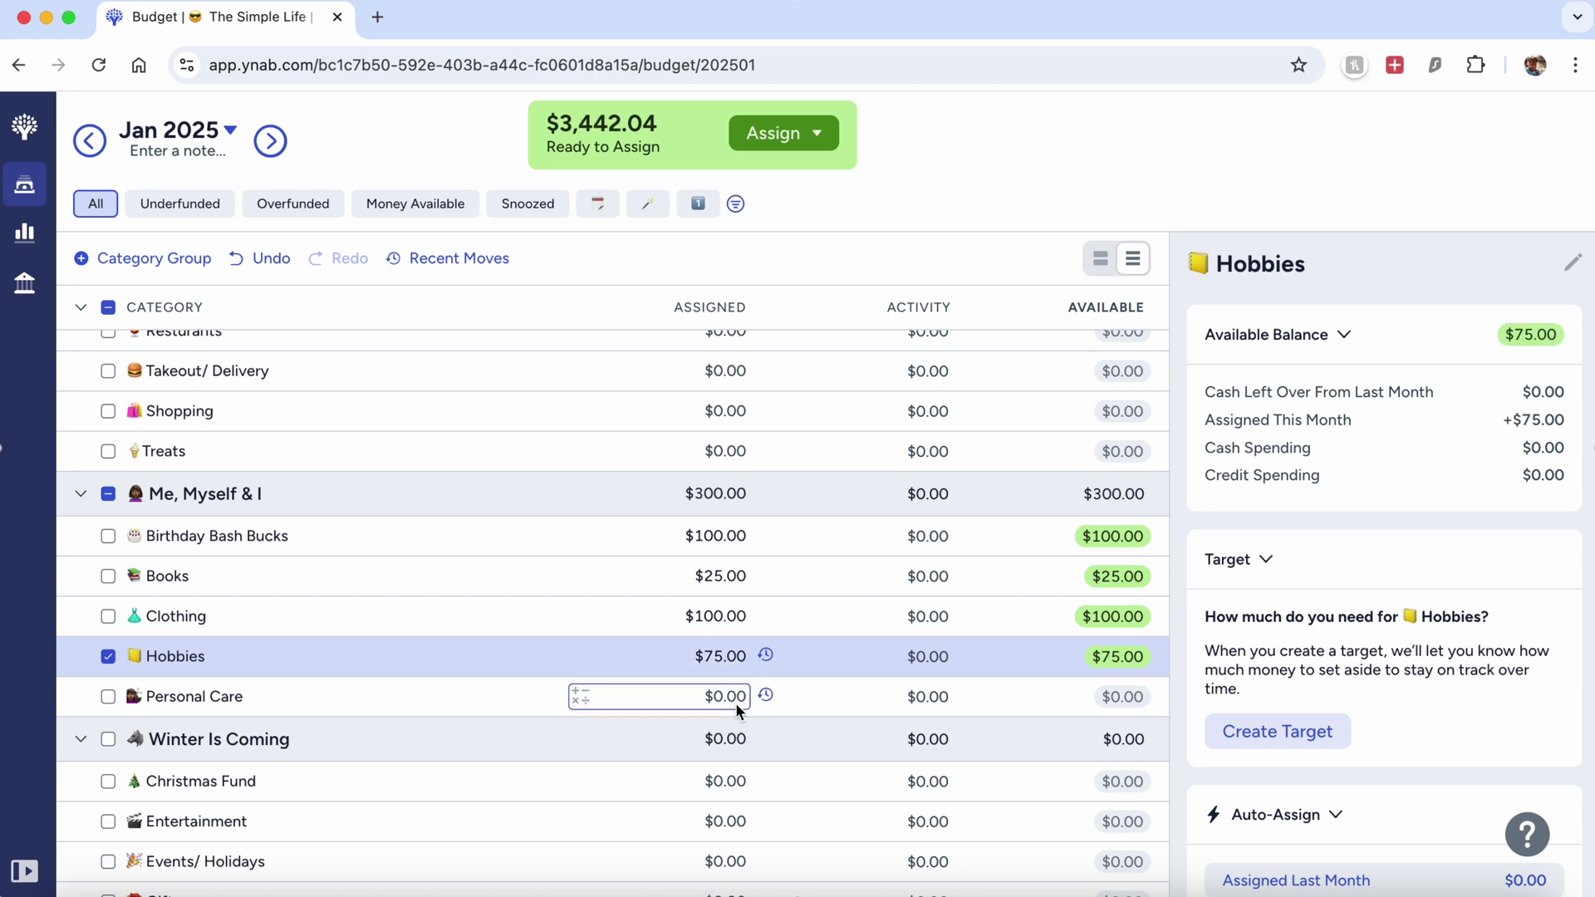
Assign $100 to the Personal Care category in the Me, Myself & I group and deselect it.
{"action": "left_click", "coordinate": [735, 702]}
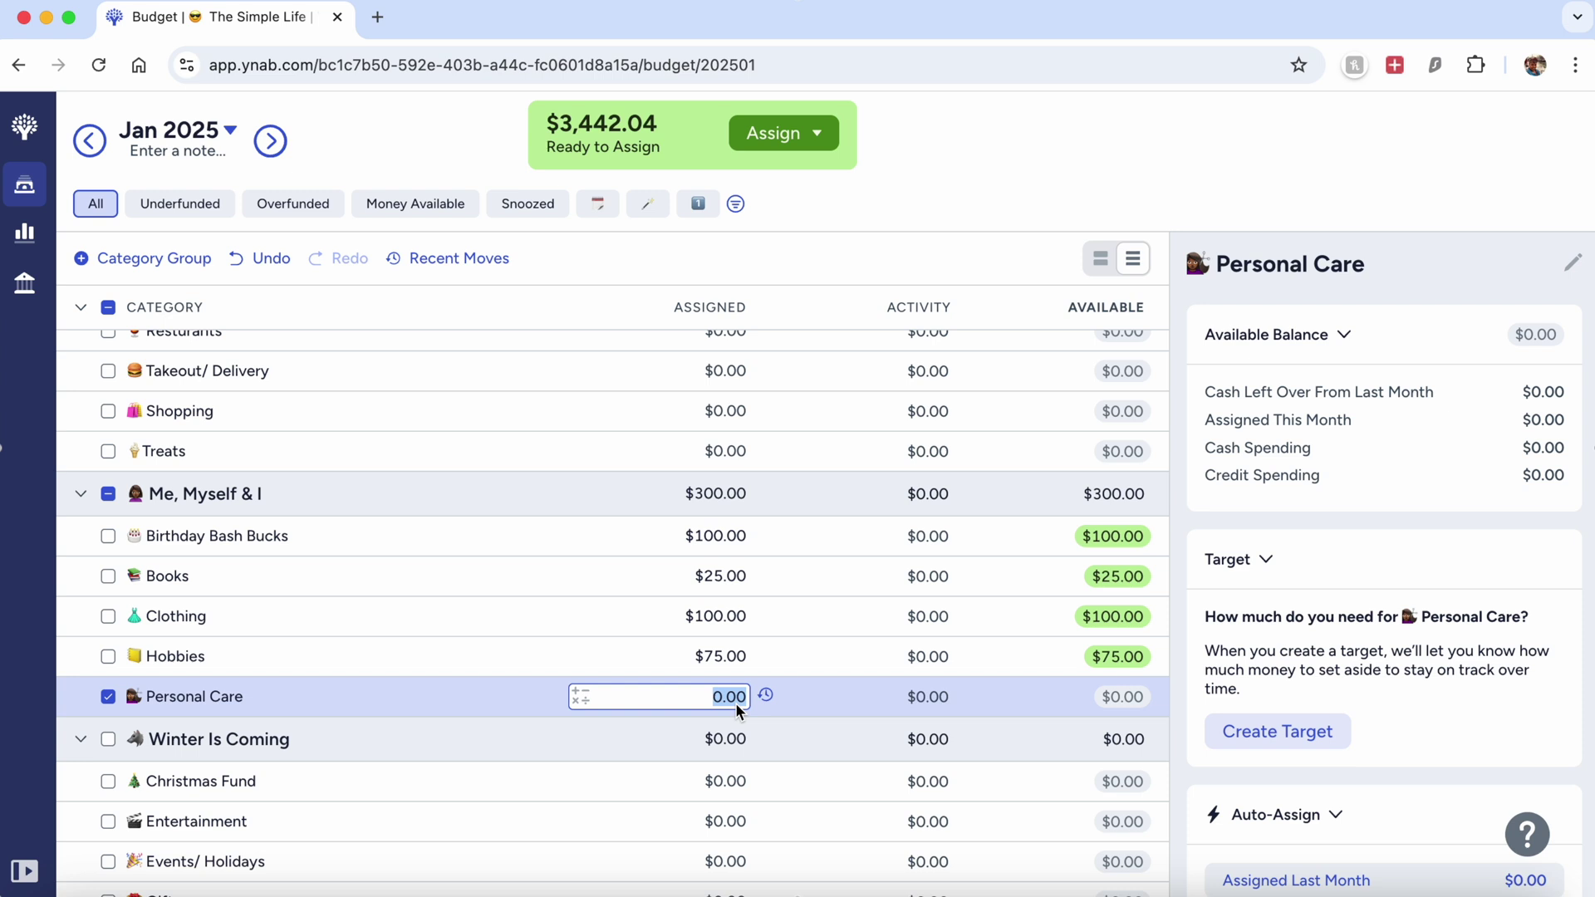
{"action": "type", "text": "100"}
{"action": "key", "text": "Return"}
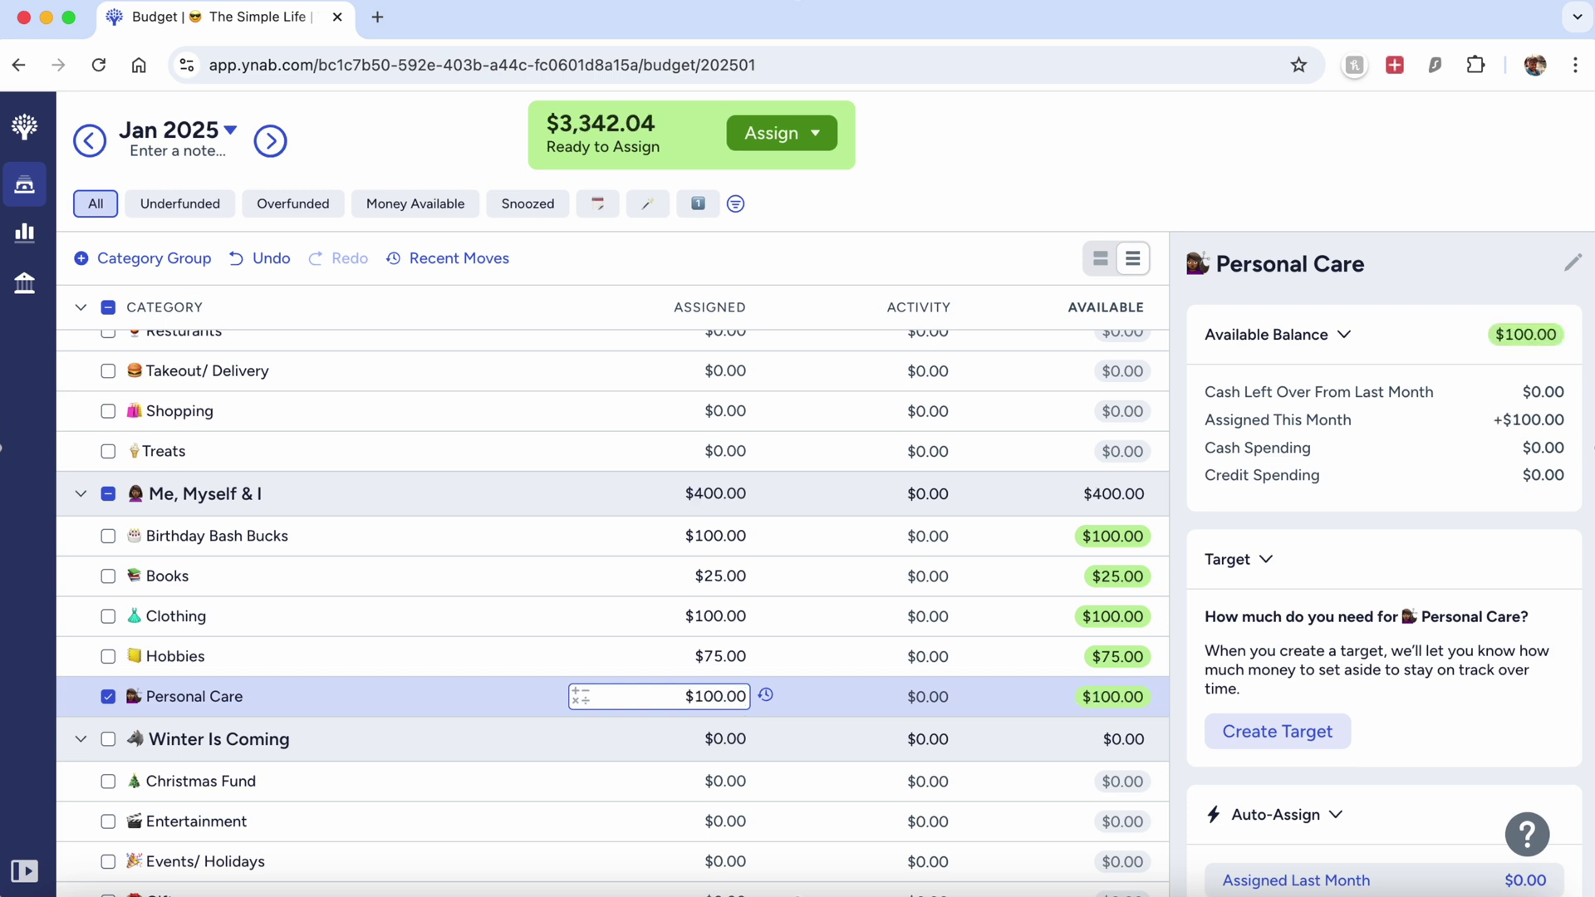
{"action": "left_click", "coordinate": [117, 701]}
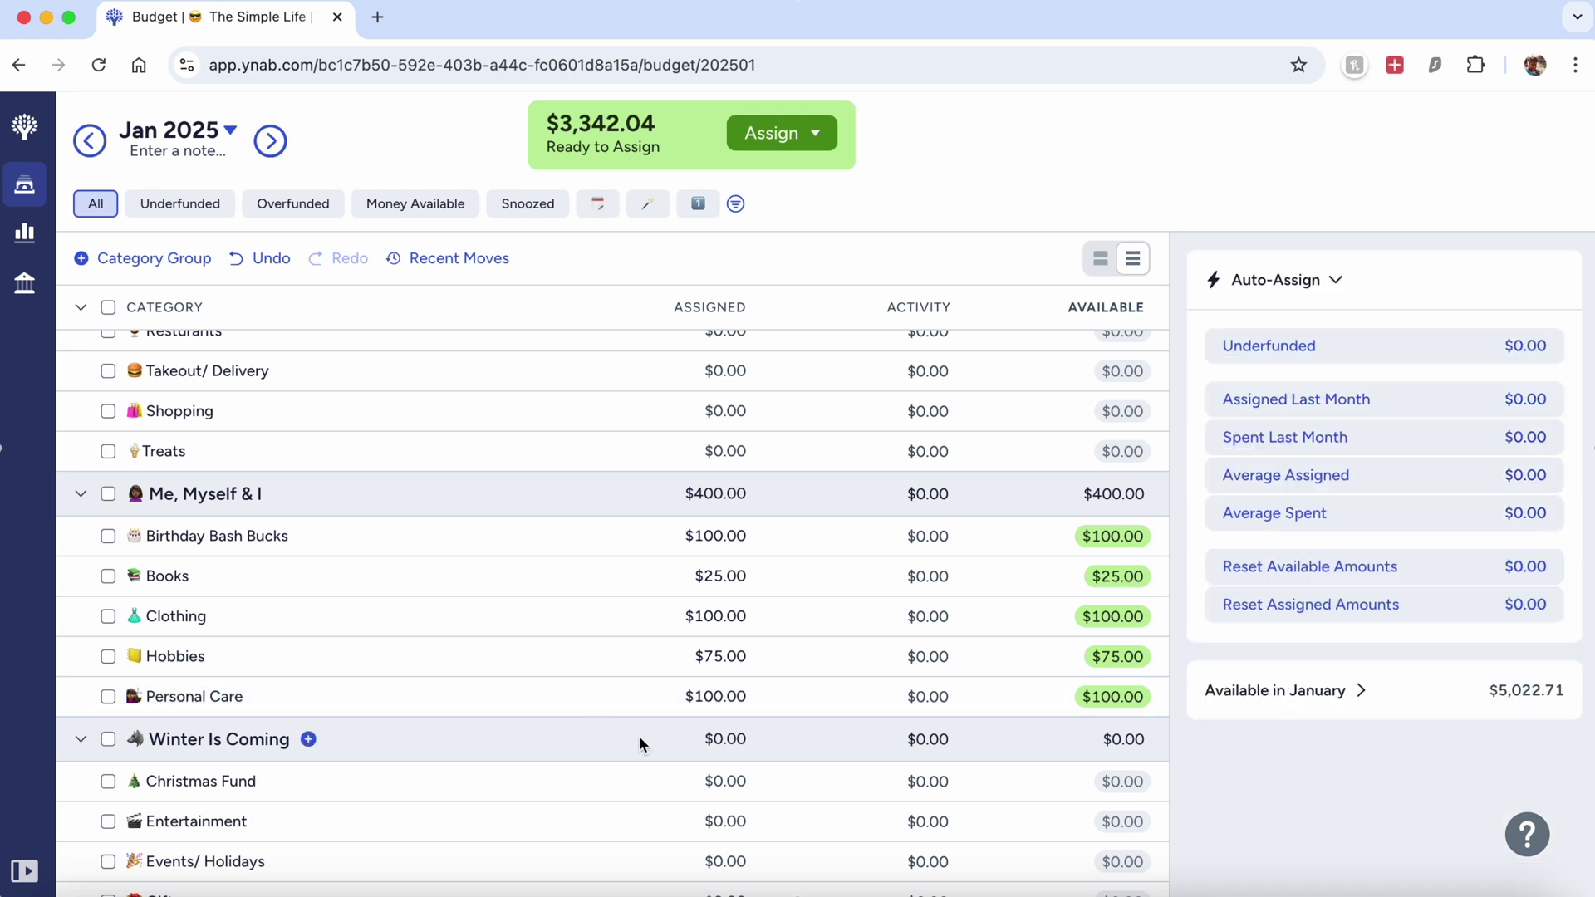
Assign $100 each to the Christmas Fund and Entertainment categories in the Winter Is Coming group.
{"action": "scroll", "coordinate": [640, 735], "scroll_direction": "down", "scroll_amount": 1}
{"action": "scroll", "coordinate": [640, 736], "scroll_direction": "down", "scroll_amount": 5}
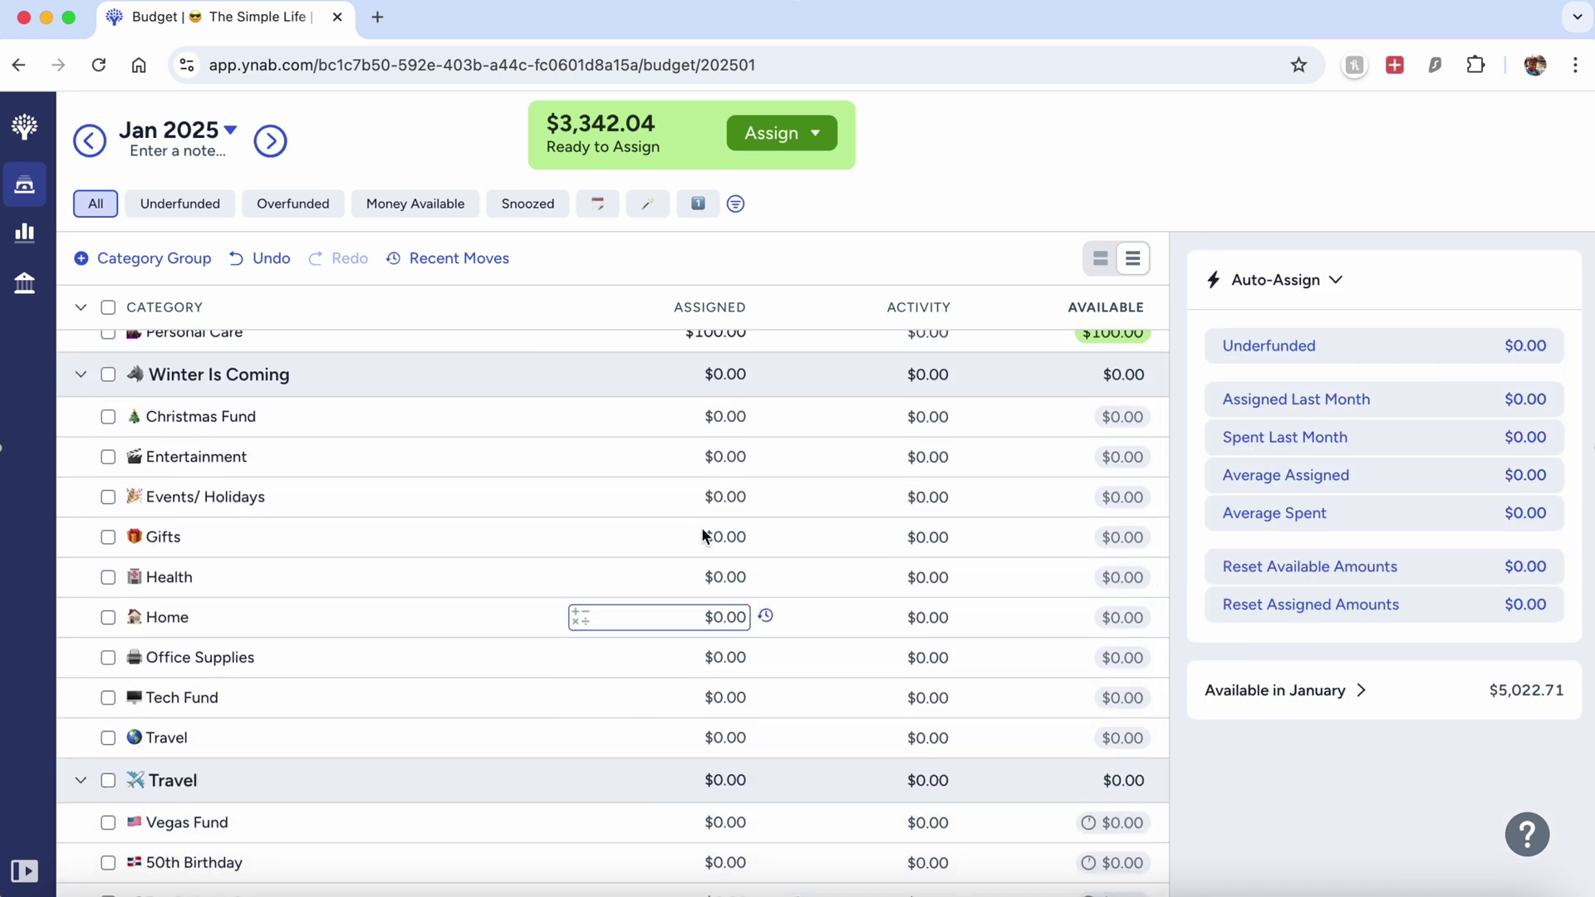
{"action": "left_click", "coordinate": [717, 418]}
{"action": "type", "text": "100"}
{"action": "key", "text": "Return"}
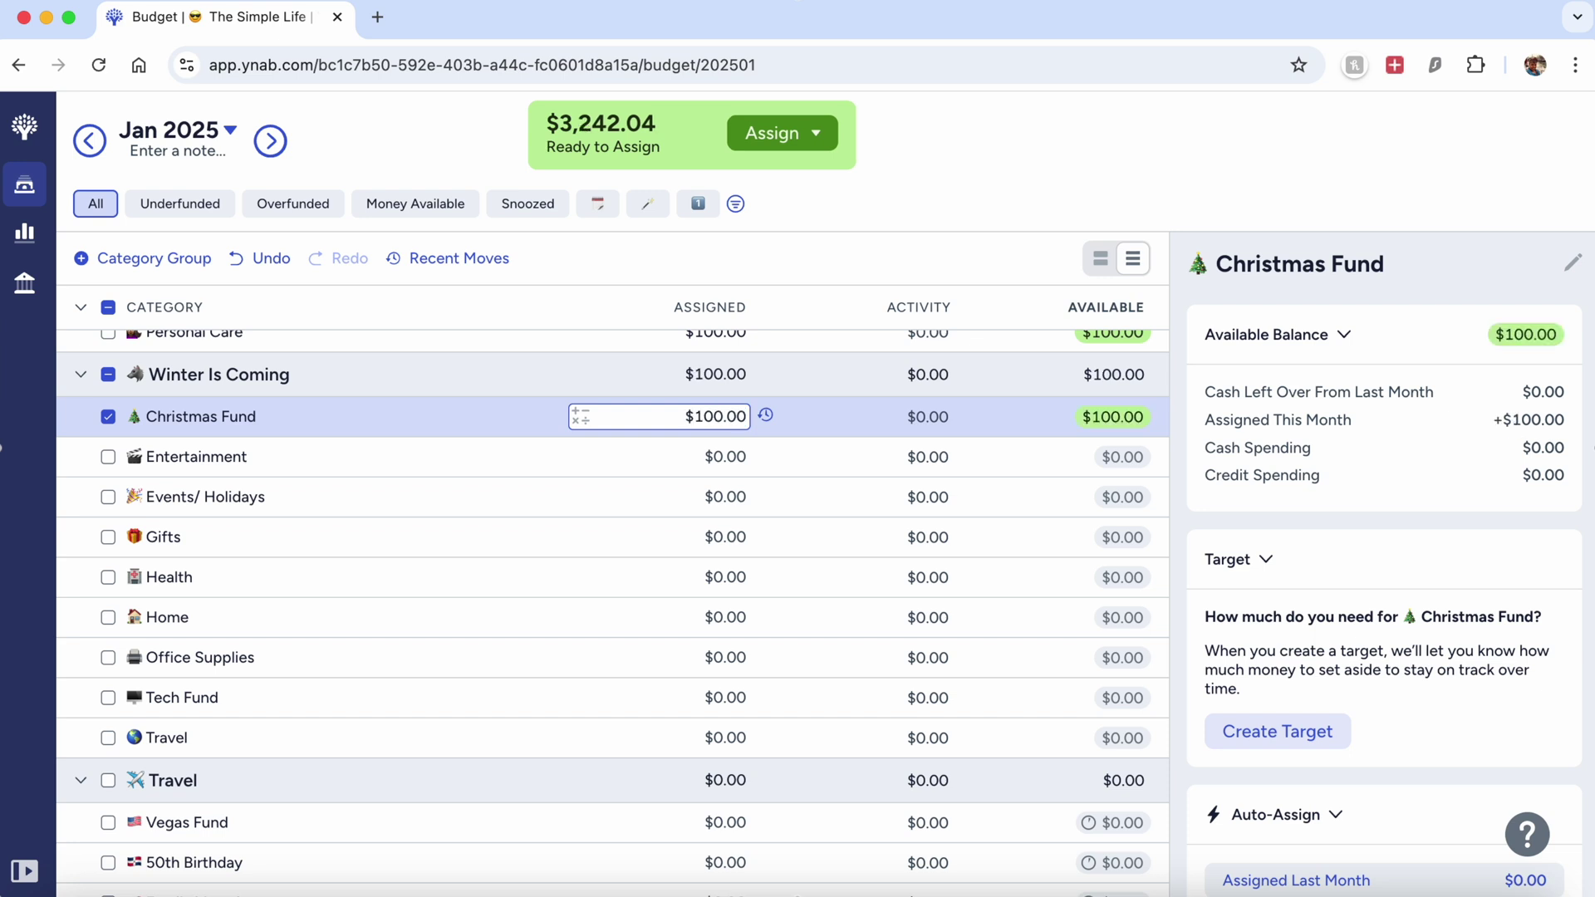
{"action": "left_click", "coordinate": [713, 455]}
{"action": "type", "text": "100"}
{"action": "key", "text": "Return"}
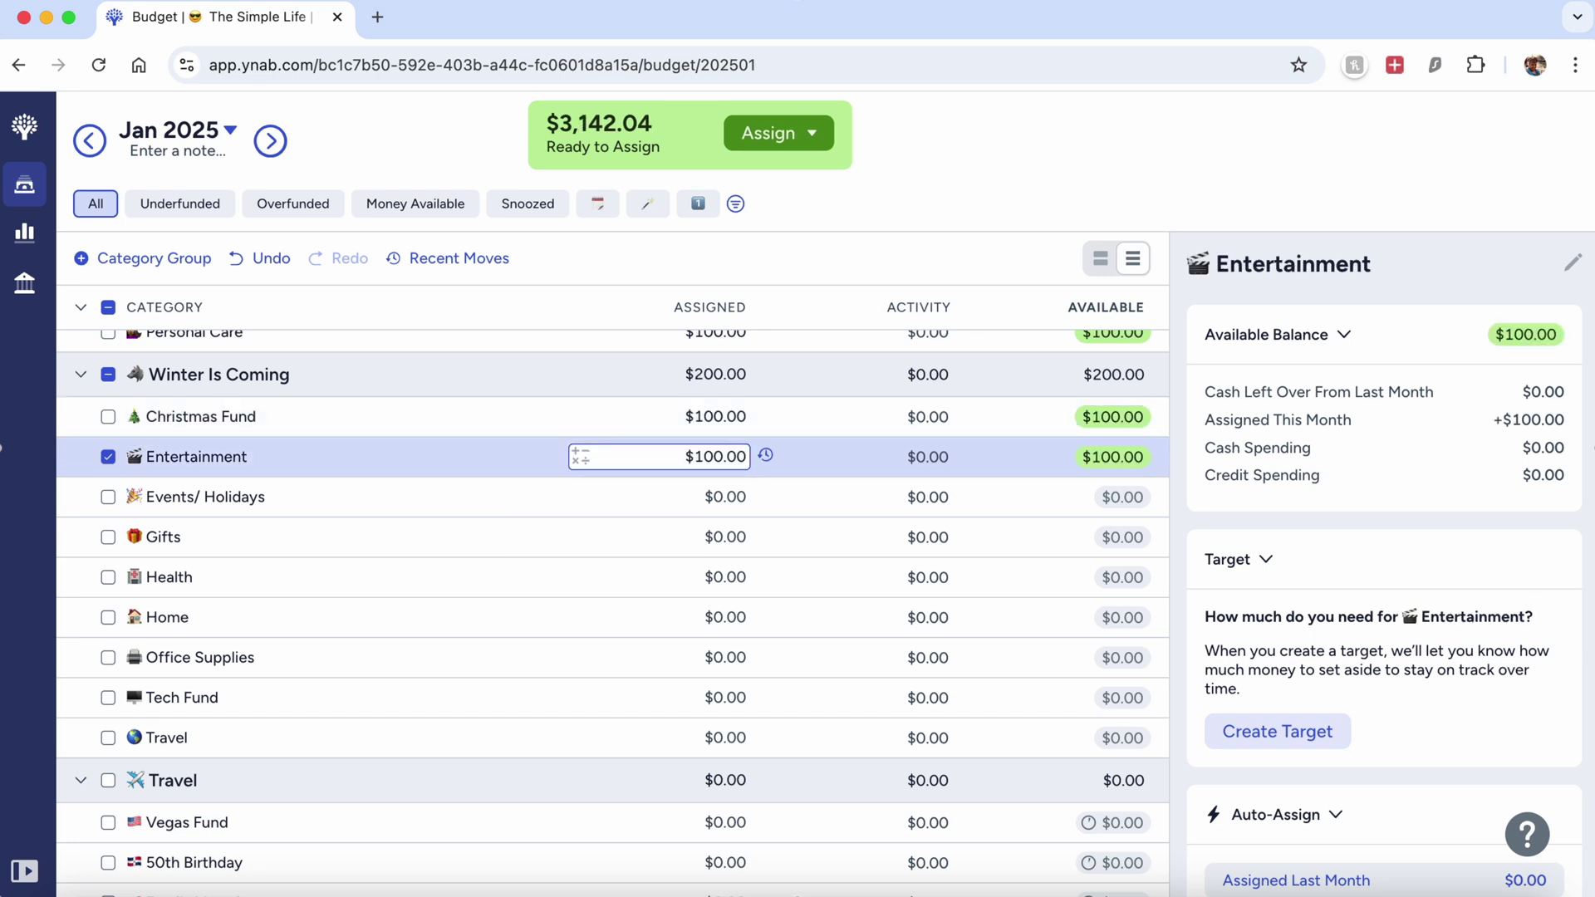
Assign $100 each to the Events/ Holidays and Gifts categories in the Winter Is Coming group.
{"action": "left_click", "coordinate": [725, 496]}
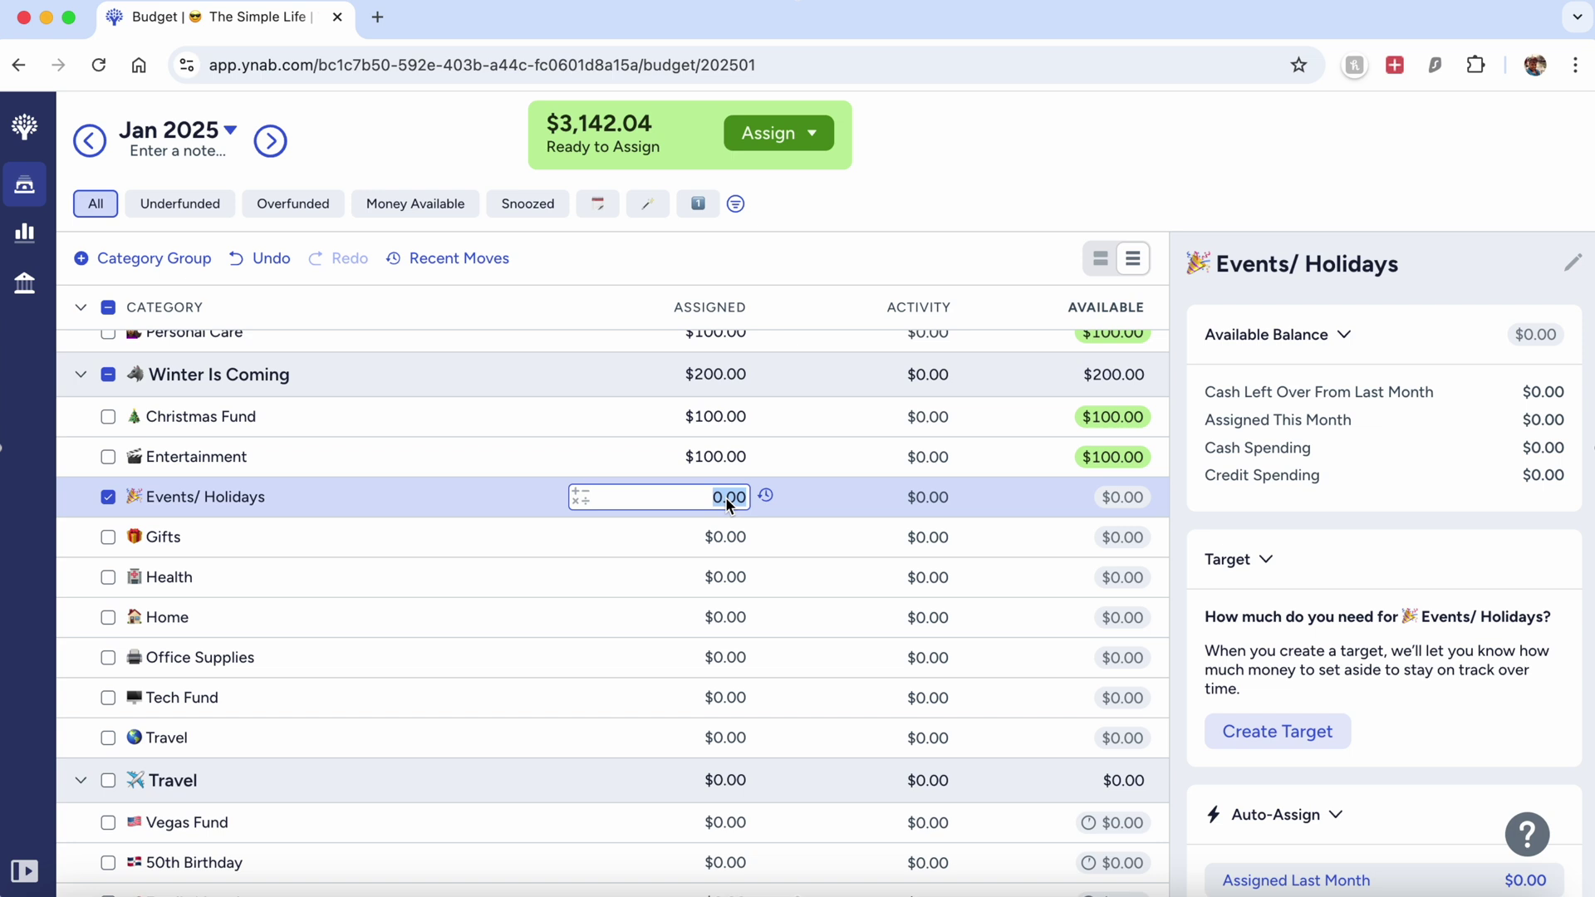
{"action": "type", "text": "100"}
{"action": "key", "text": "Return"}
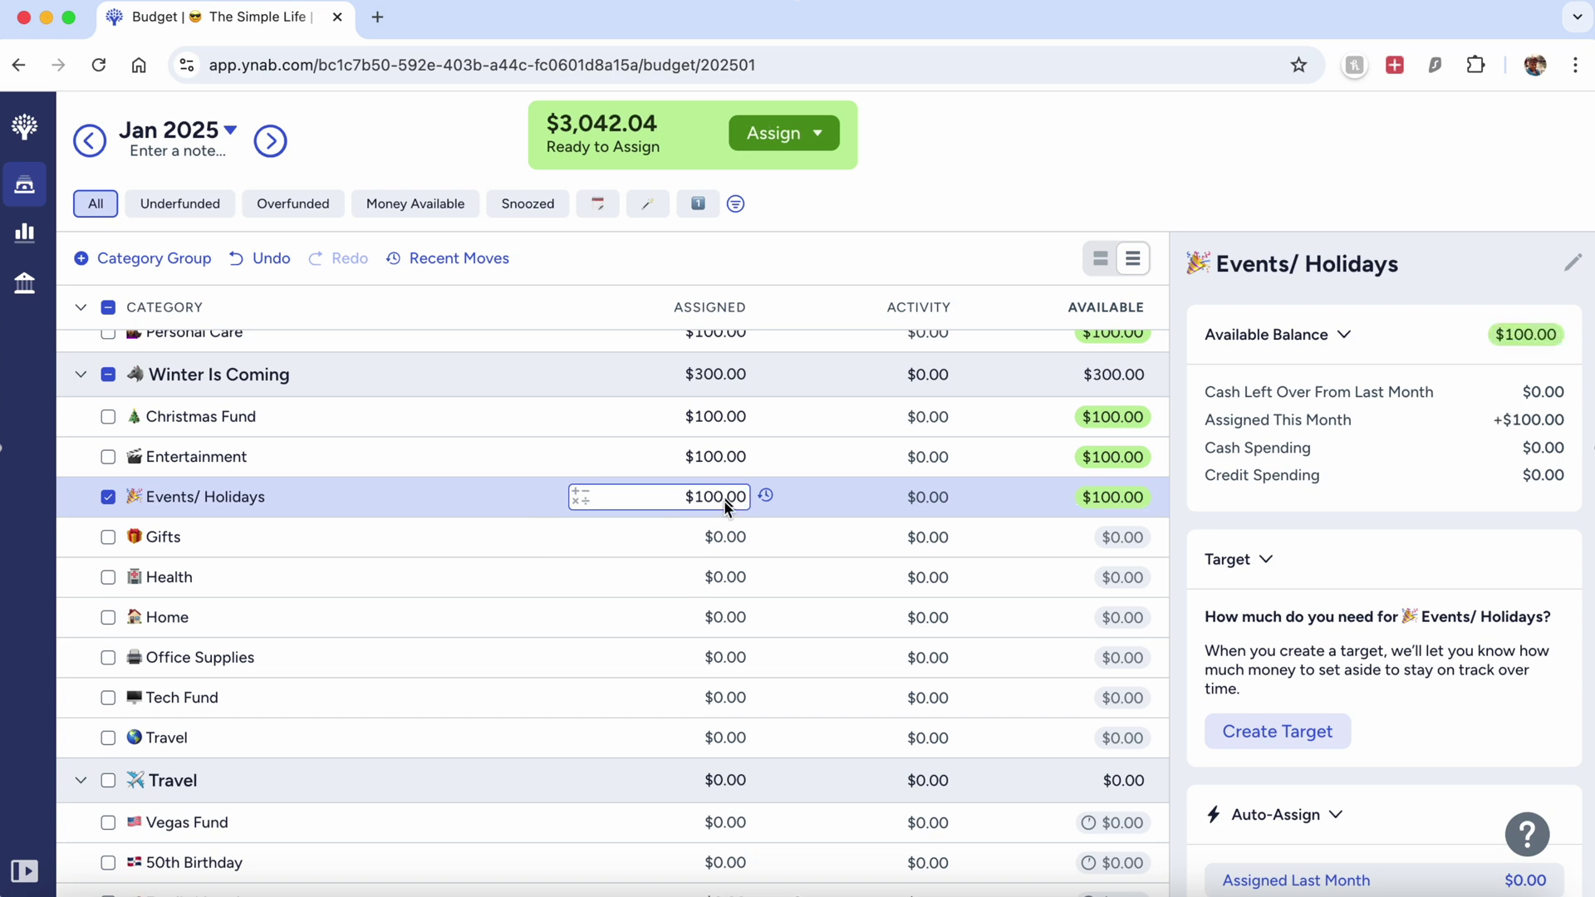
{"action": "left_click", "coordinate": [712, 535]}
{"action": "type", "text": "100"}
{"action": "key", "text": "Return"}
Assign $100 each to the Health and Home categories in the Winter Is Coming group.
{"action": "left_click", "coordinate": [719, 585]}
{"action": "type", "text": "100"}
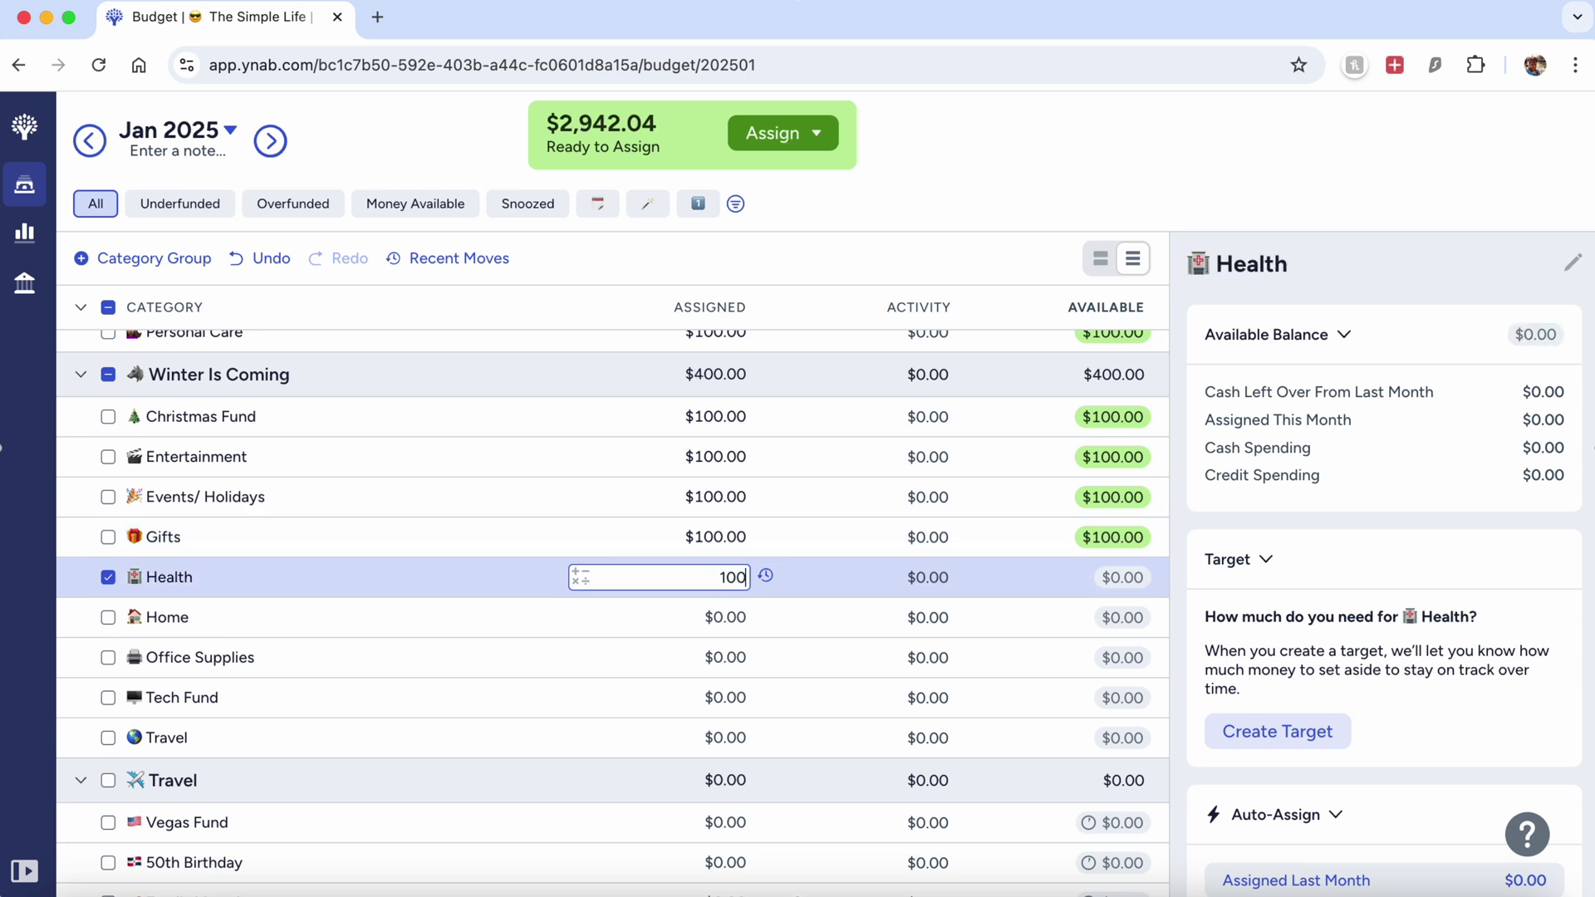
{"action": "key", "text": "Return"}
{"action": "left_click", "coordinate": [719, 615]}
{"action": "type", "text": "100"}
{"action": "key", "text": "Return"}
Assign $50 to the Office Supplies category and $100 to the Tech Fund category in the Winter Is Coming group.
{"action": "left_click", "coordinate": [722, 656]}
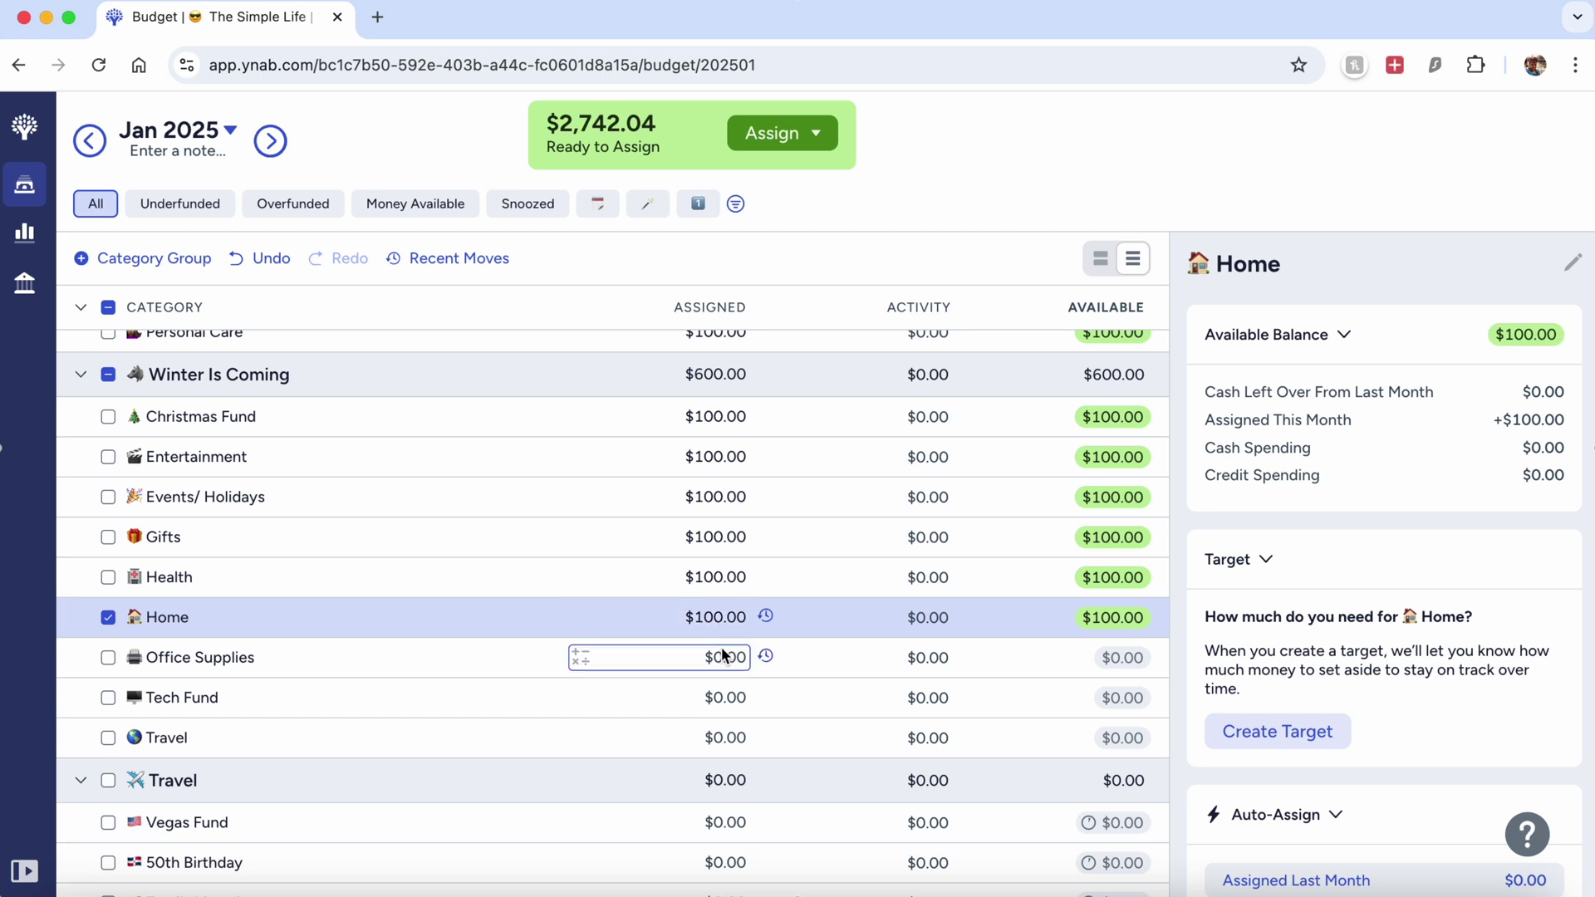
{"action": "left_click", "coordinate": [722, 657]}
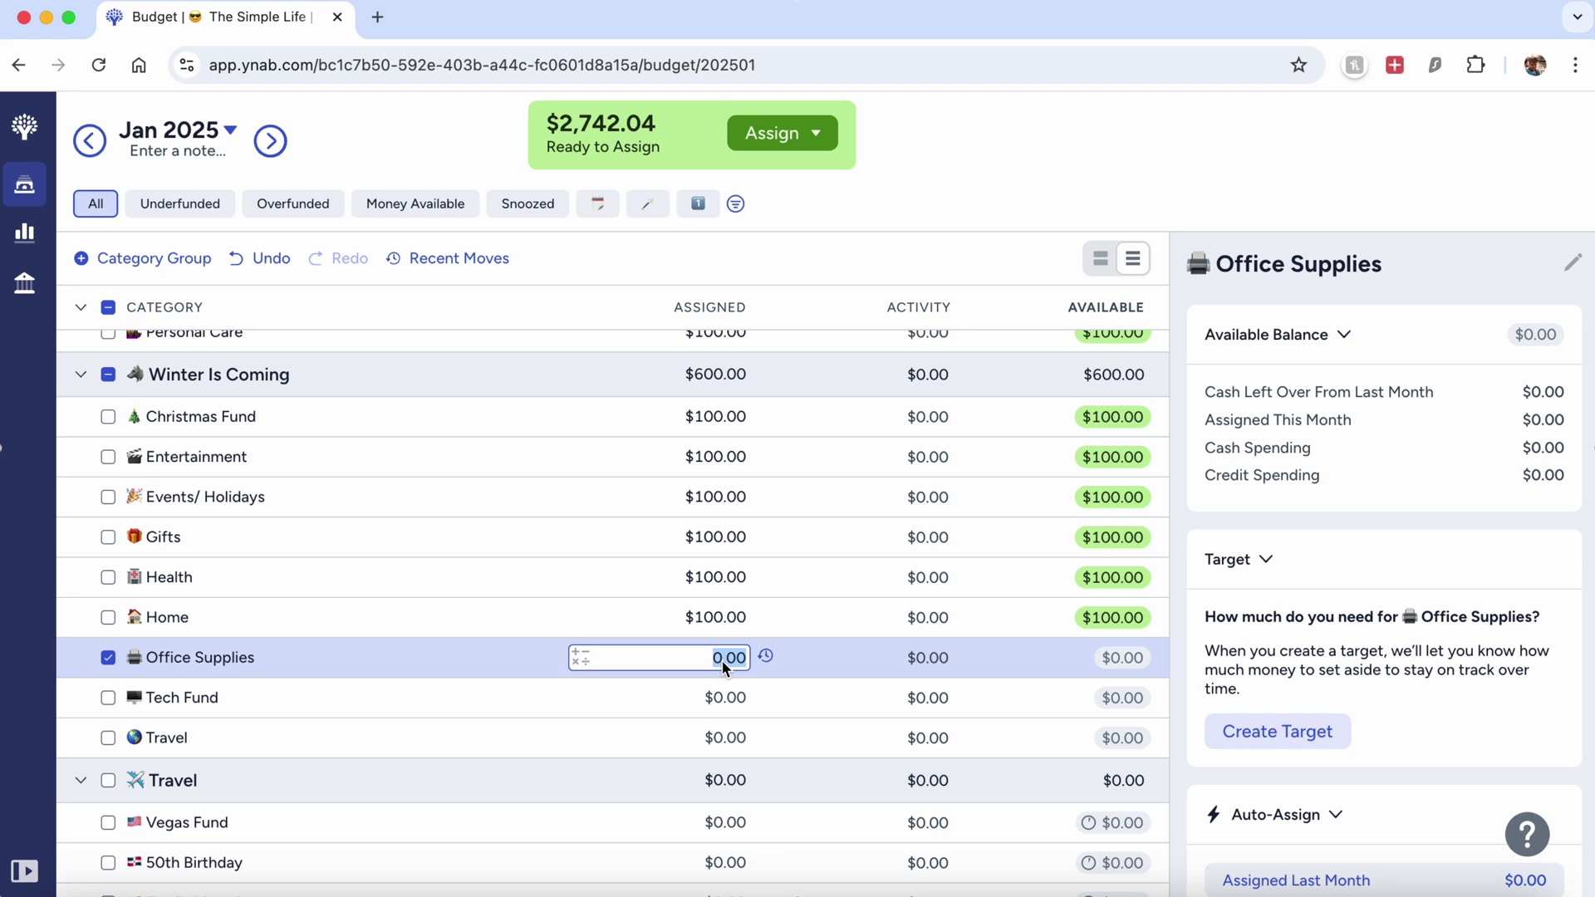
{"action": "type", "text": "50"}
{"action": "key", "text": "Return"}
{"action": "type", "text": "100"}
{"action": "key", "text": "Return"}
Assign $400 to the Travel category in the Winter Is Coming group and deselect it.
{"action": "left_click", "coordinate": [690, 735]}
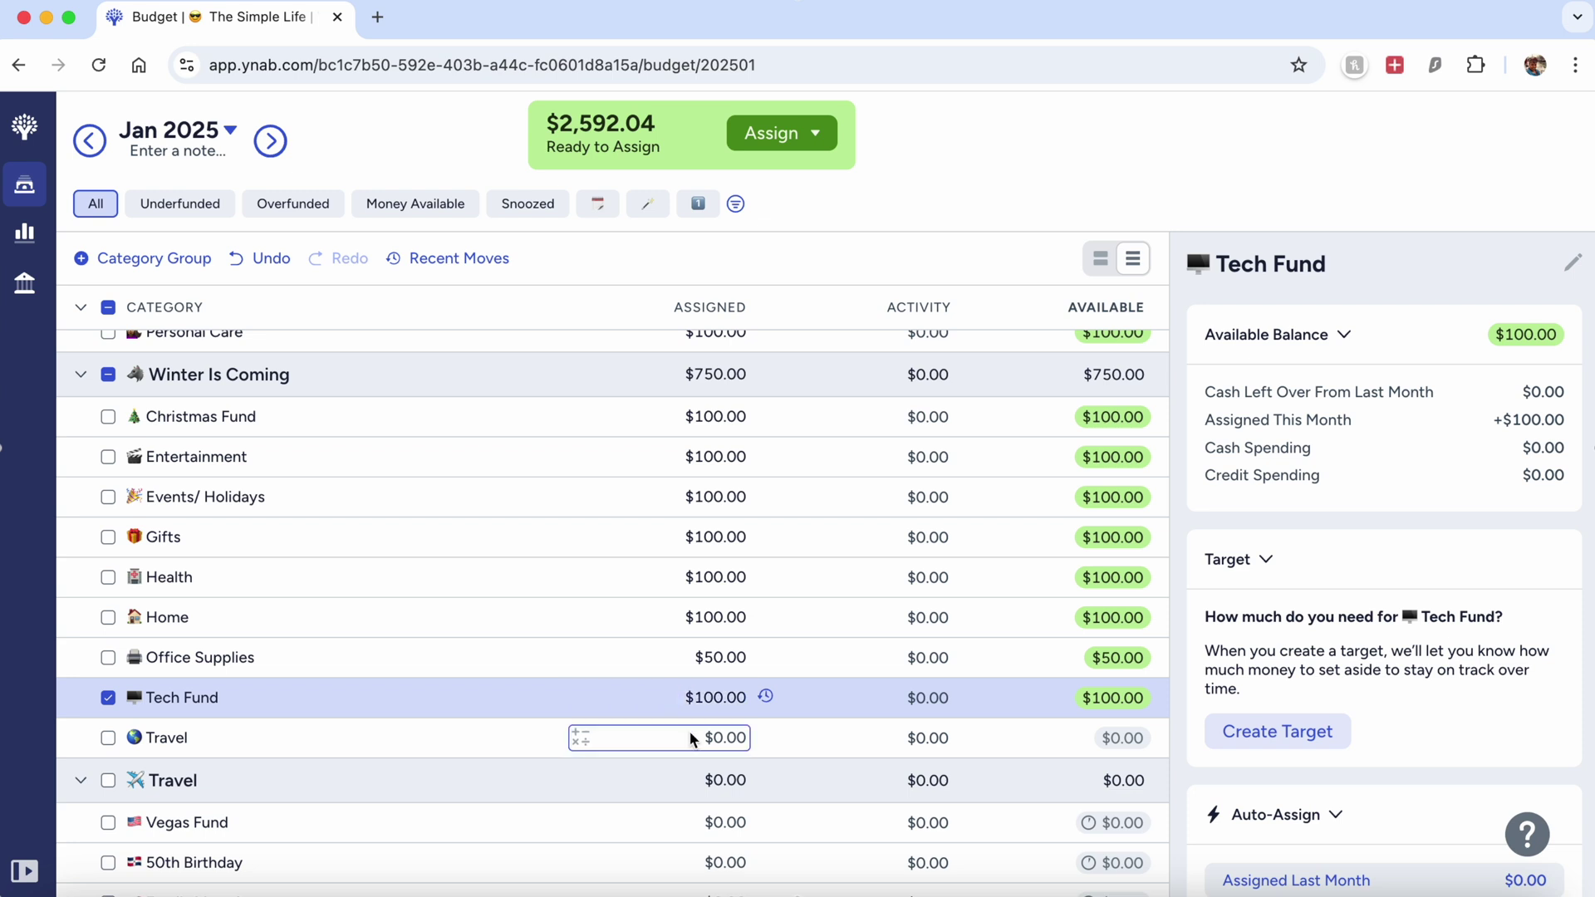
{"action": "type", "text": "400"}
{"action": "key", "text": "Return"}
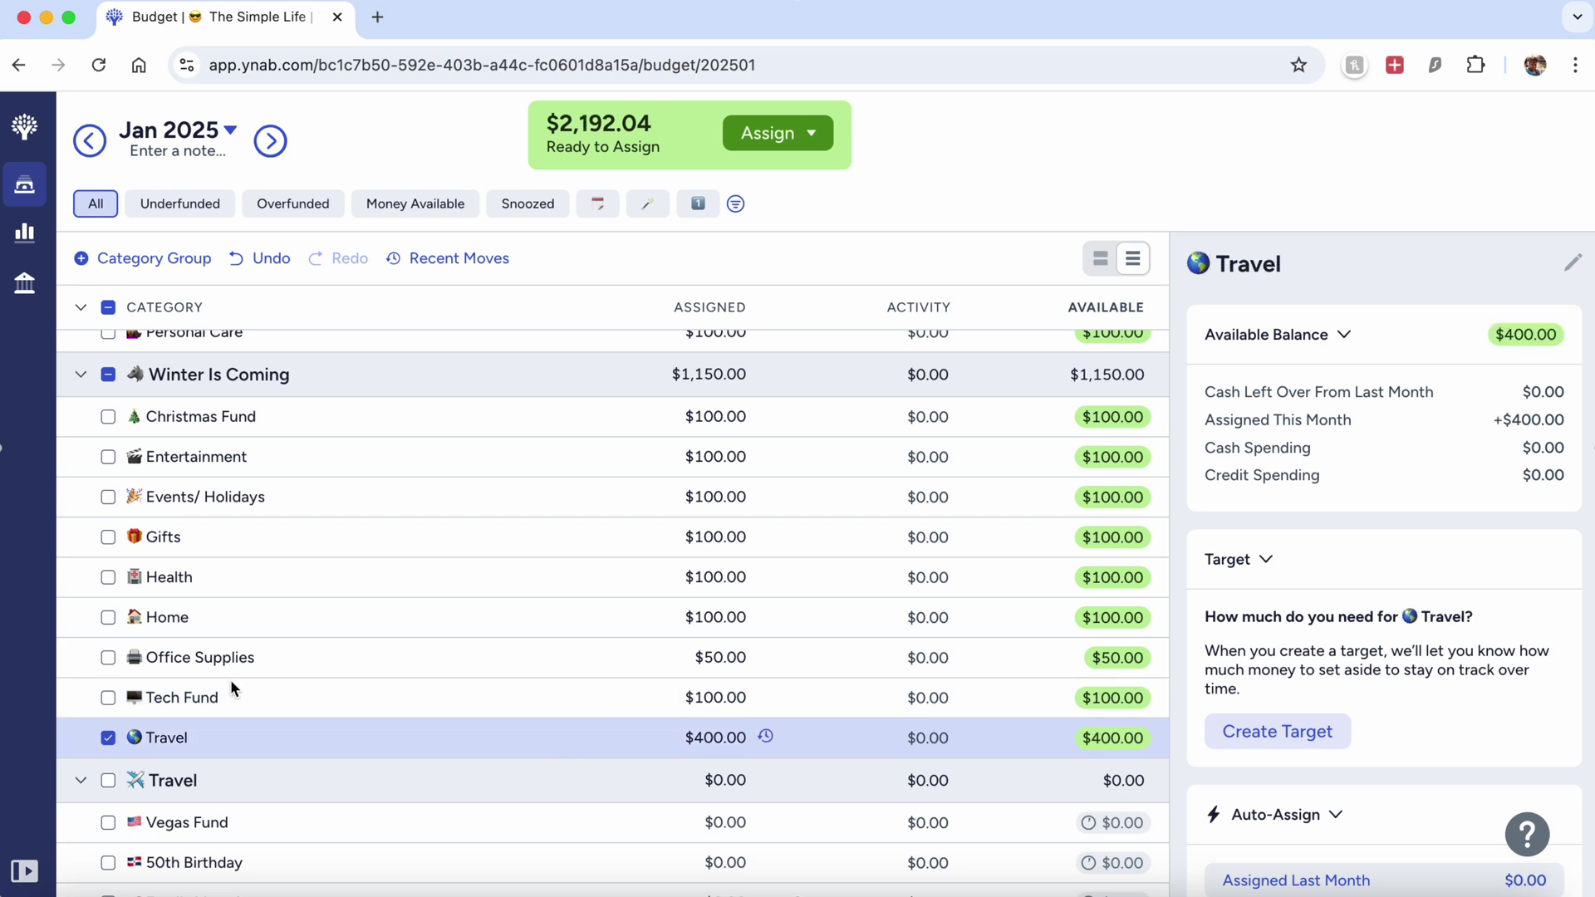
{"action": "left_click", "coordinate": [109, 737]}
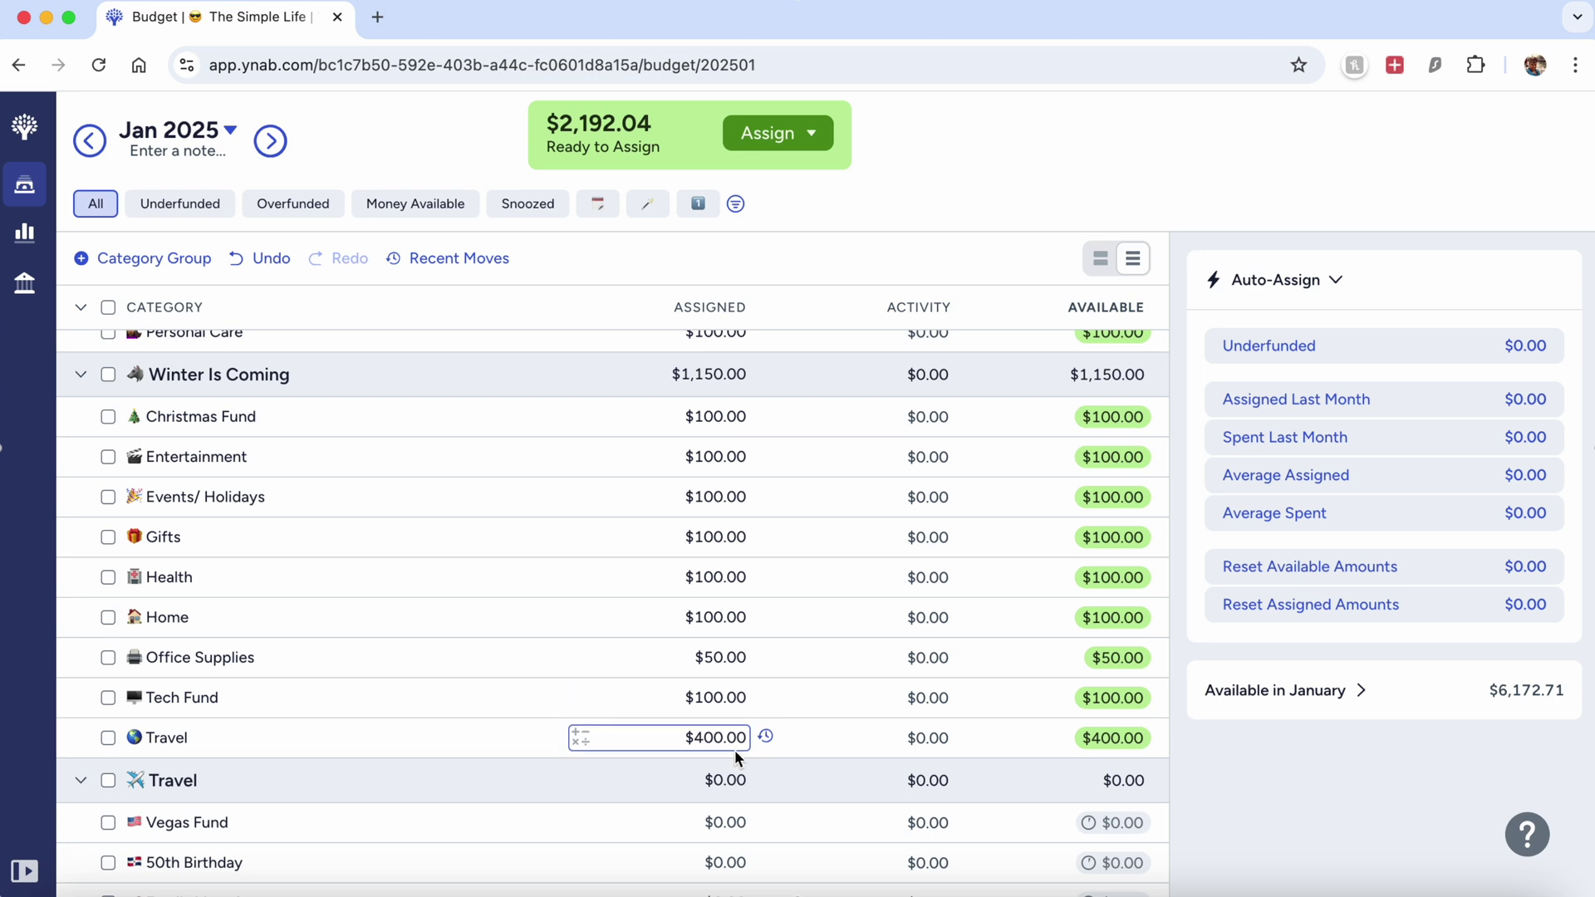
Move the Family Vacation category above 50th Birthday in the Travel group.
{"action": "scroll", "coordinate": [734, 749], "scroll_direction": "down", "scroll_amount": 5}
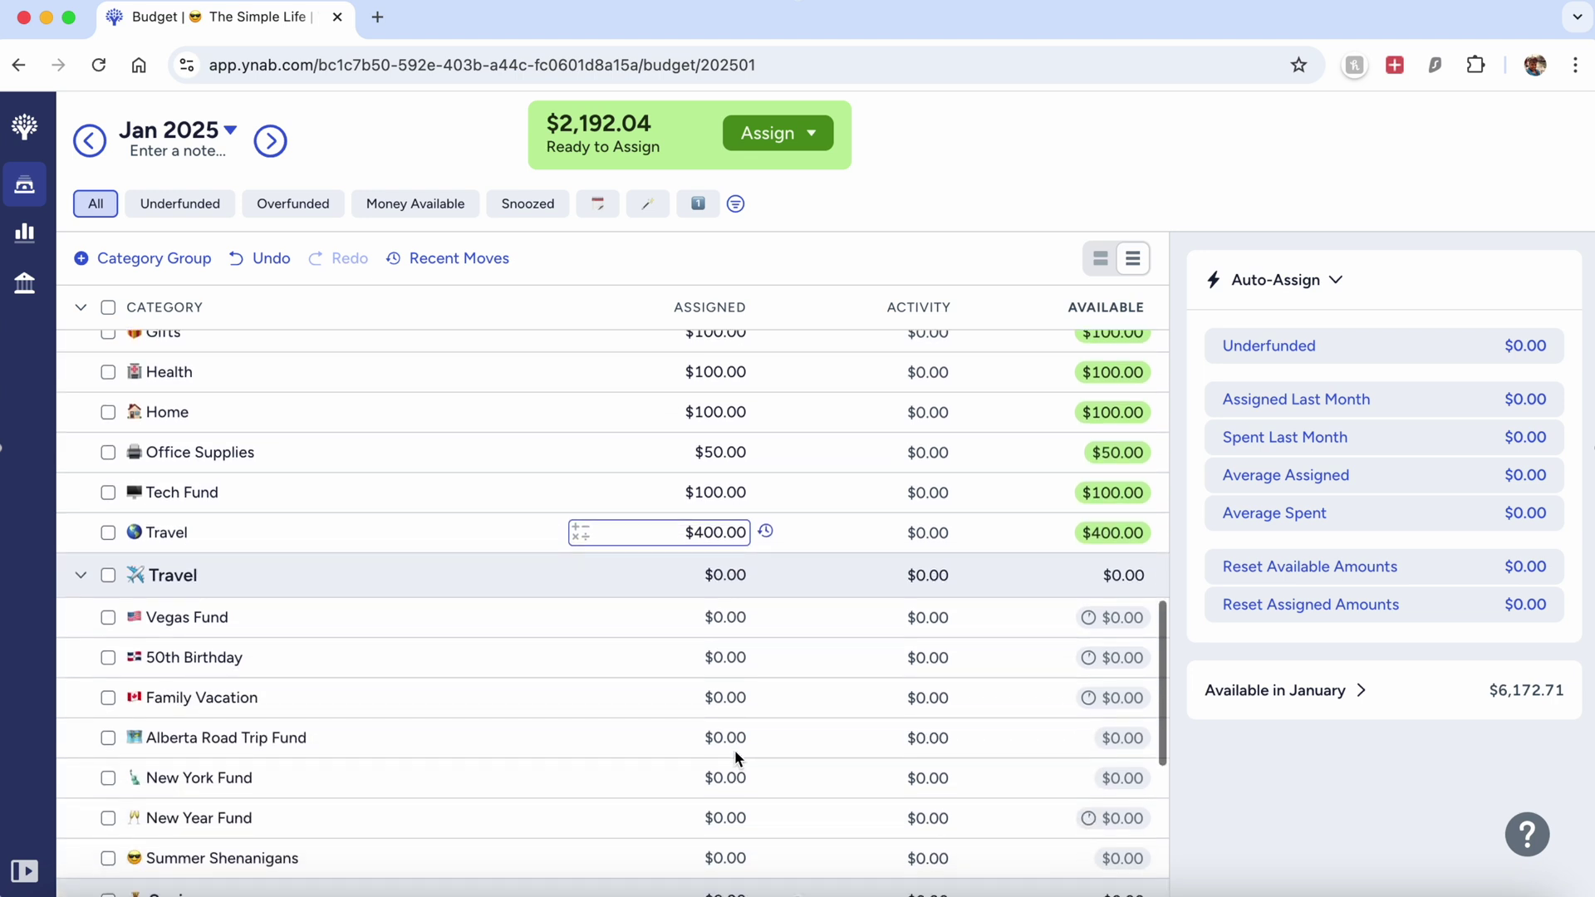
{"action": "scroll", "coordinate": [734, 749], "scroll_direction": "down", "scroll_amount": 1}
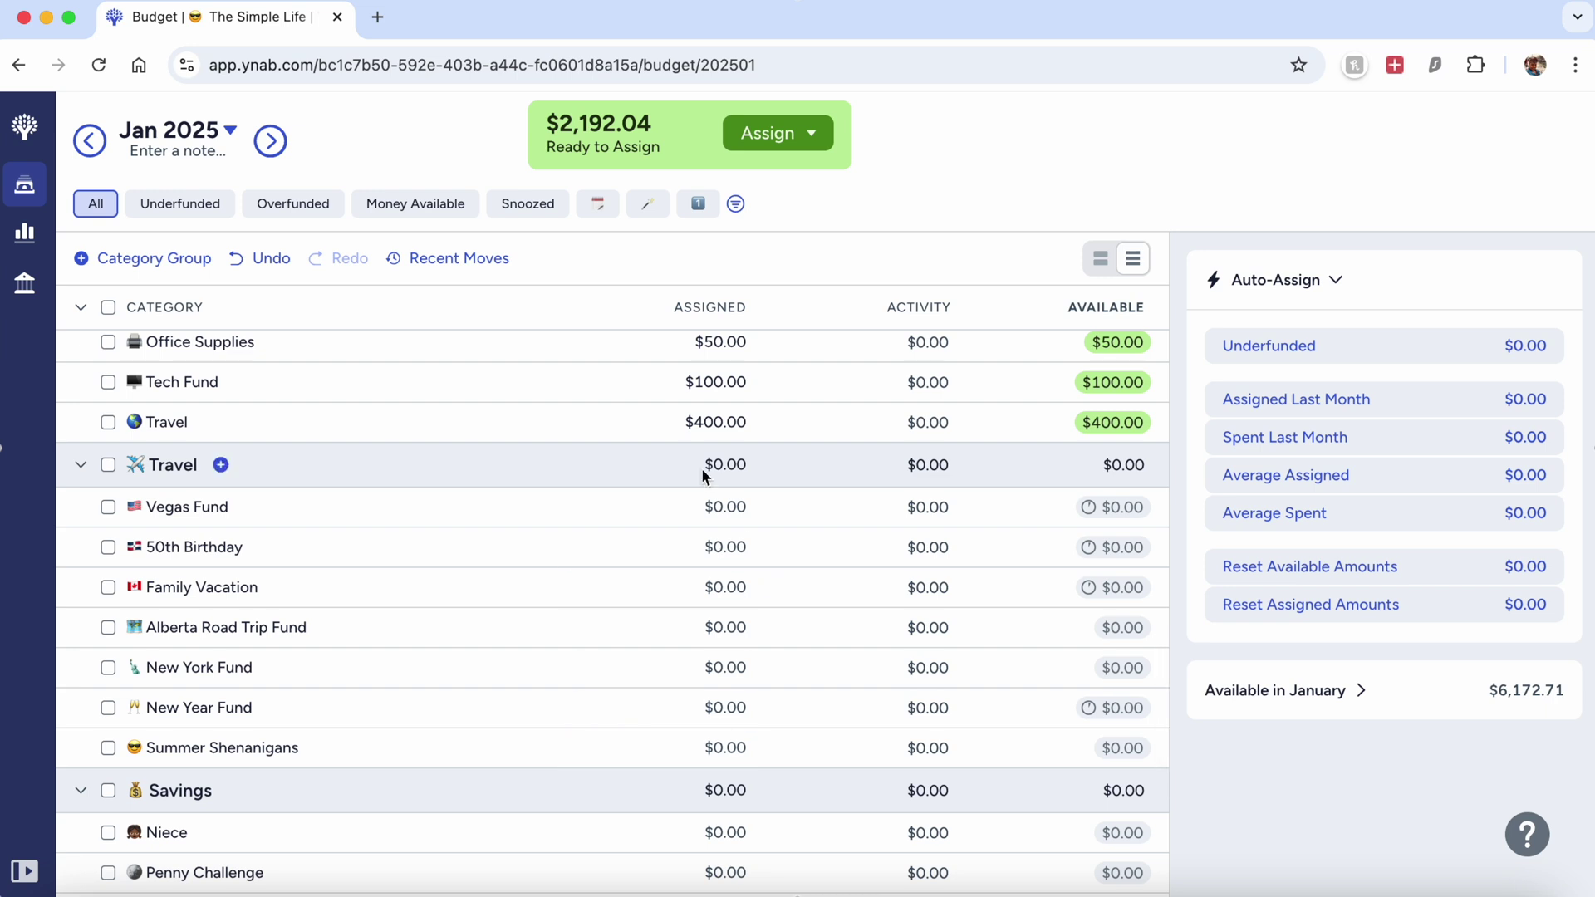
{"action": "left_click", "coordinate": [716, 515]}
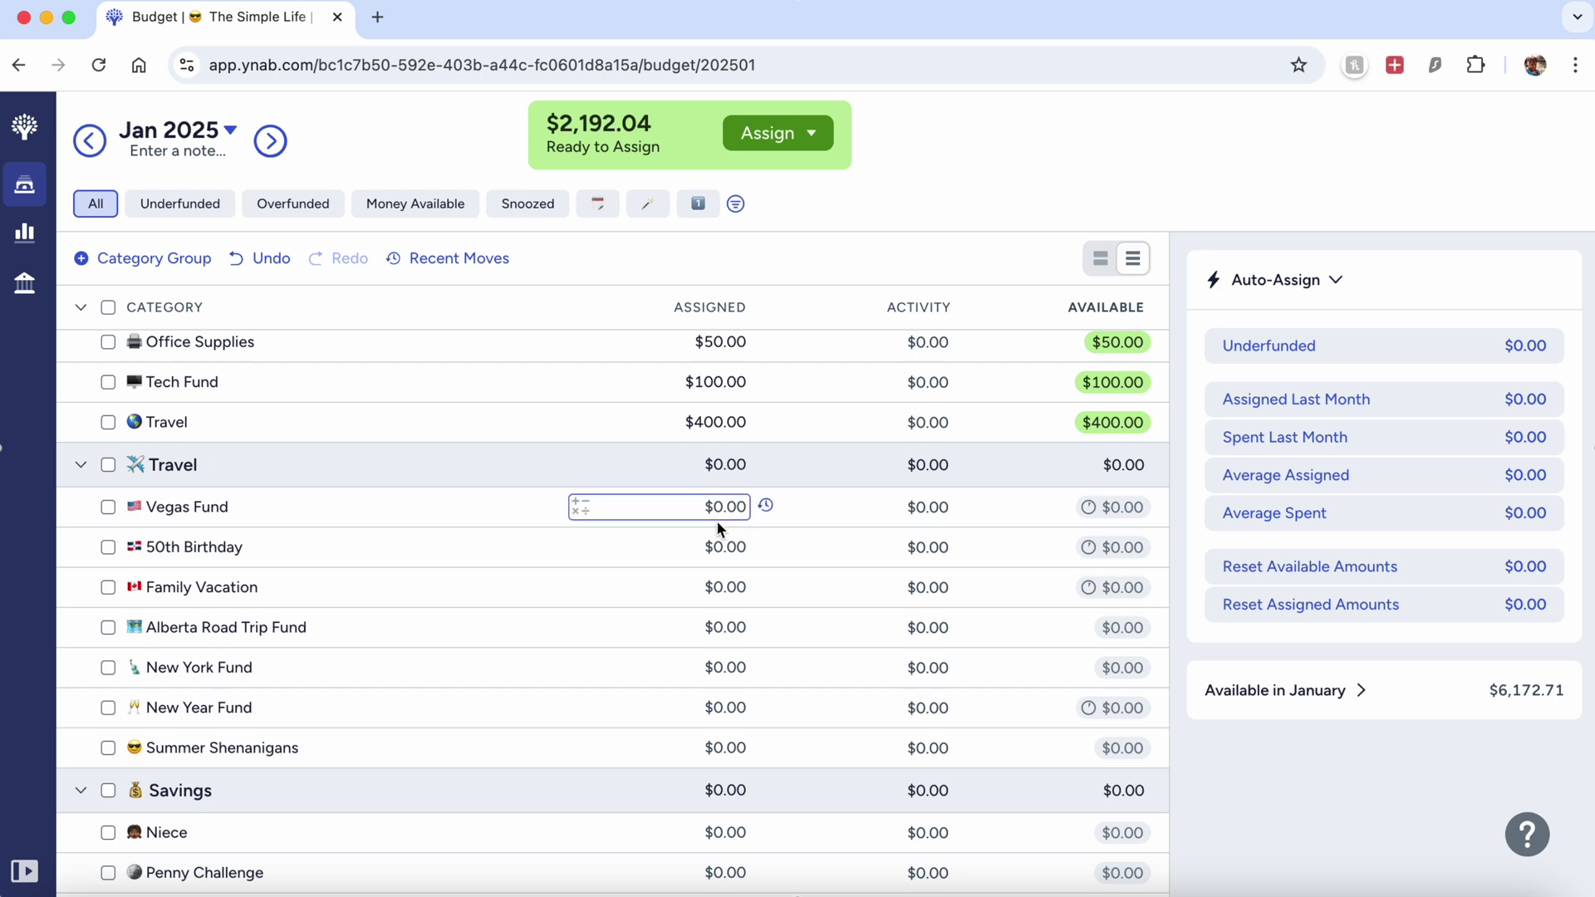
{"action": "left_click", "coordinate": [720, 547]}
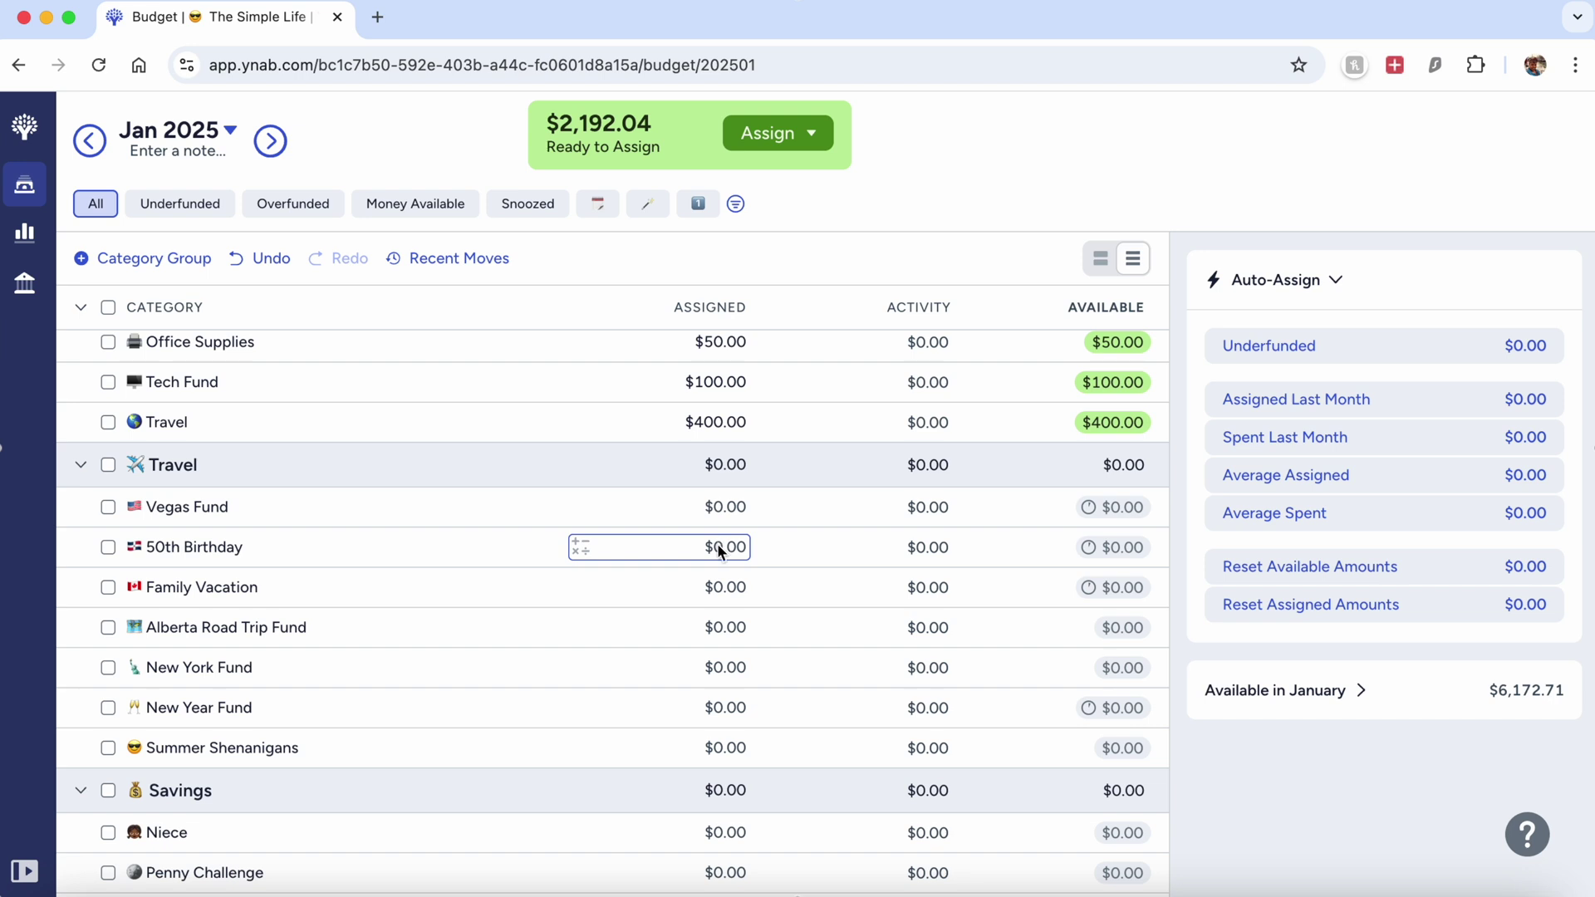
{"action": "left_click", "coordinate": [349, 548]}
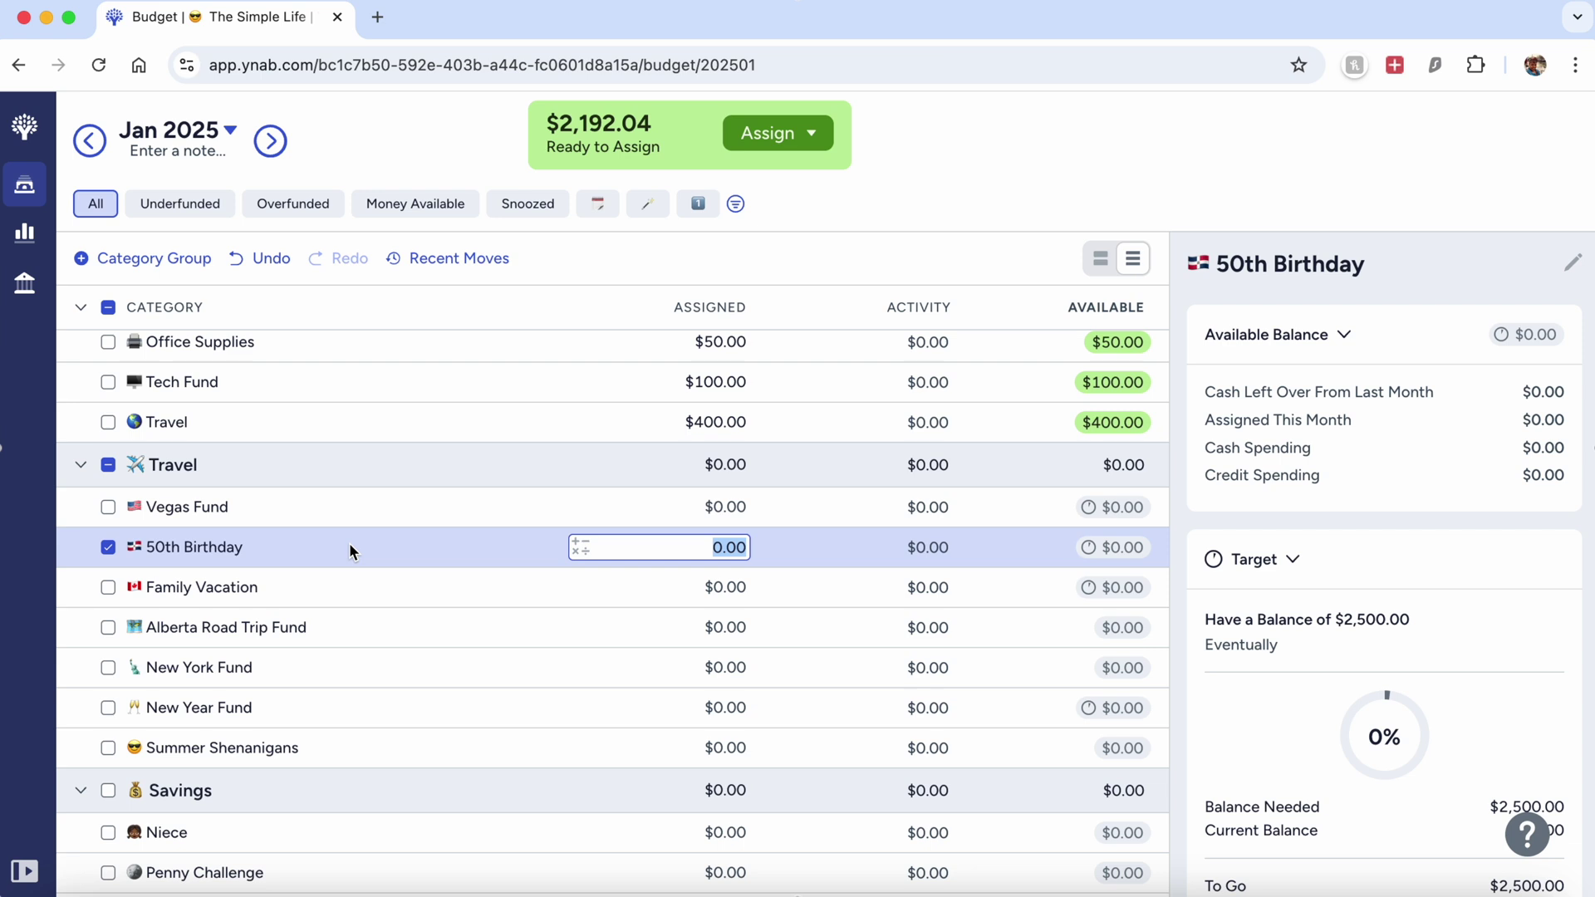
{"action": "left_click", "coordinate": [341, 586]}
{"action": "left_click_drag", "start_coordinate": [341, 586], "coordinate": [303, 547]}
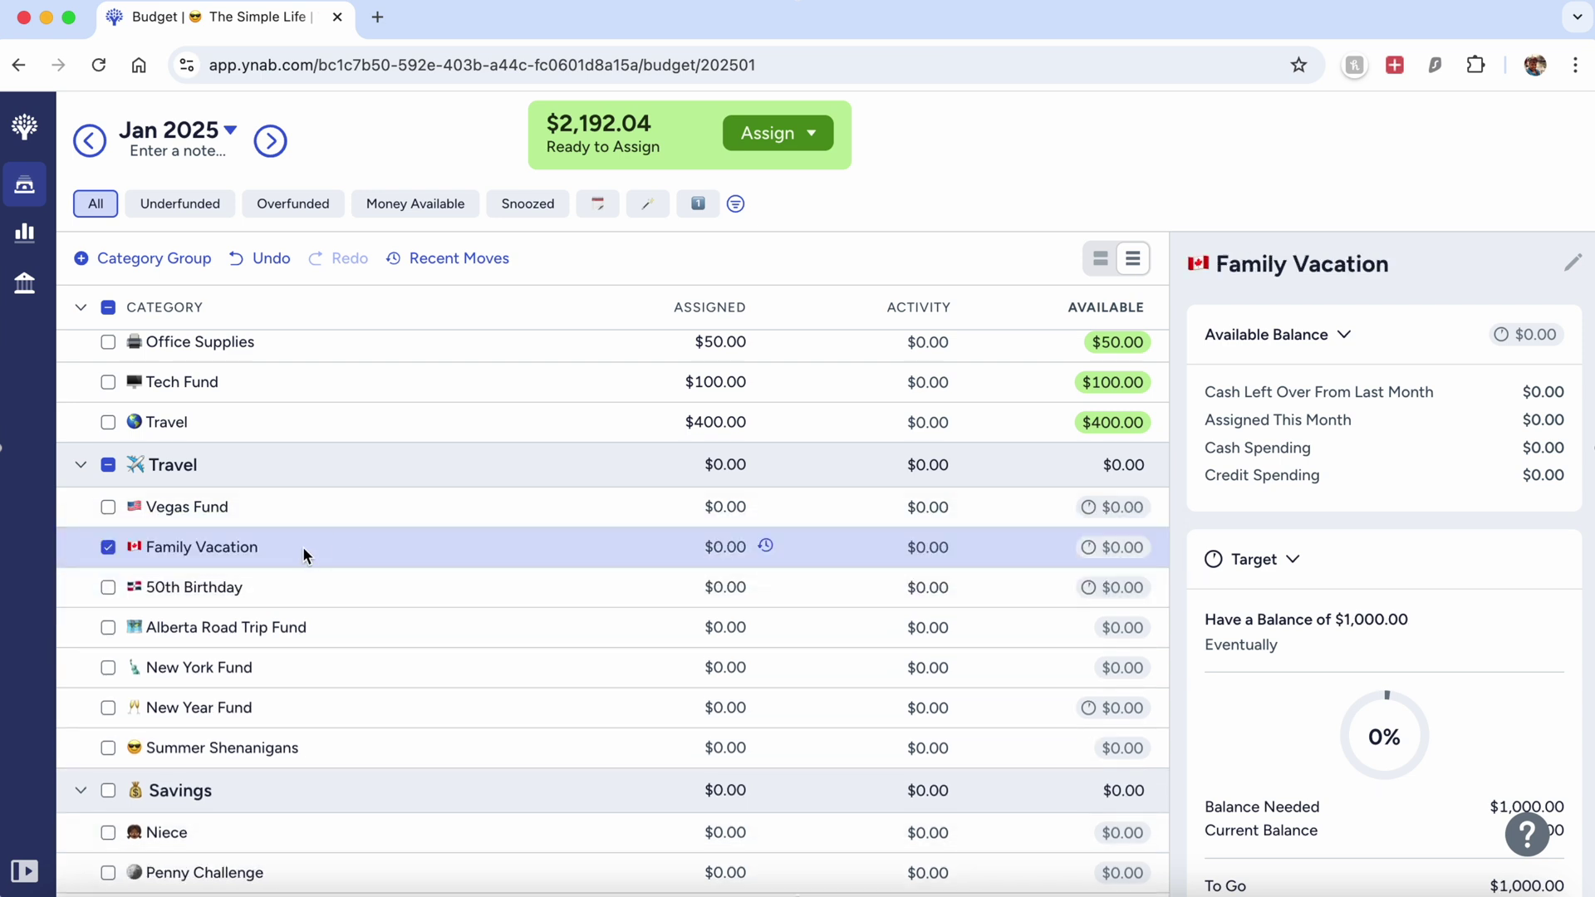
Assign $50 to the New Year Fund and $100 to Summer Shenanigans in the Travel group, leaving no category selected.
{"action": "left_click", "coordinate": [396, 644]}
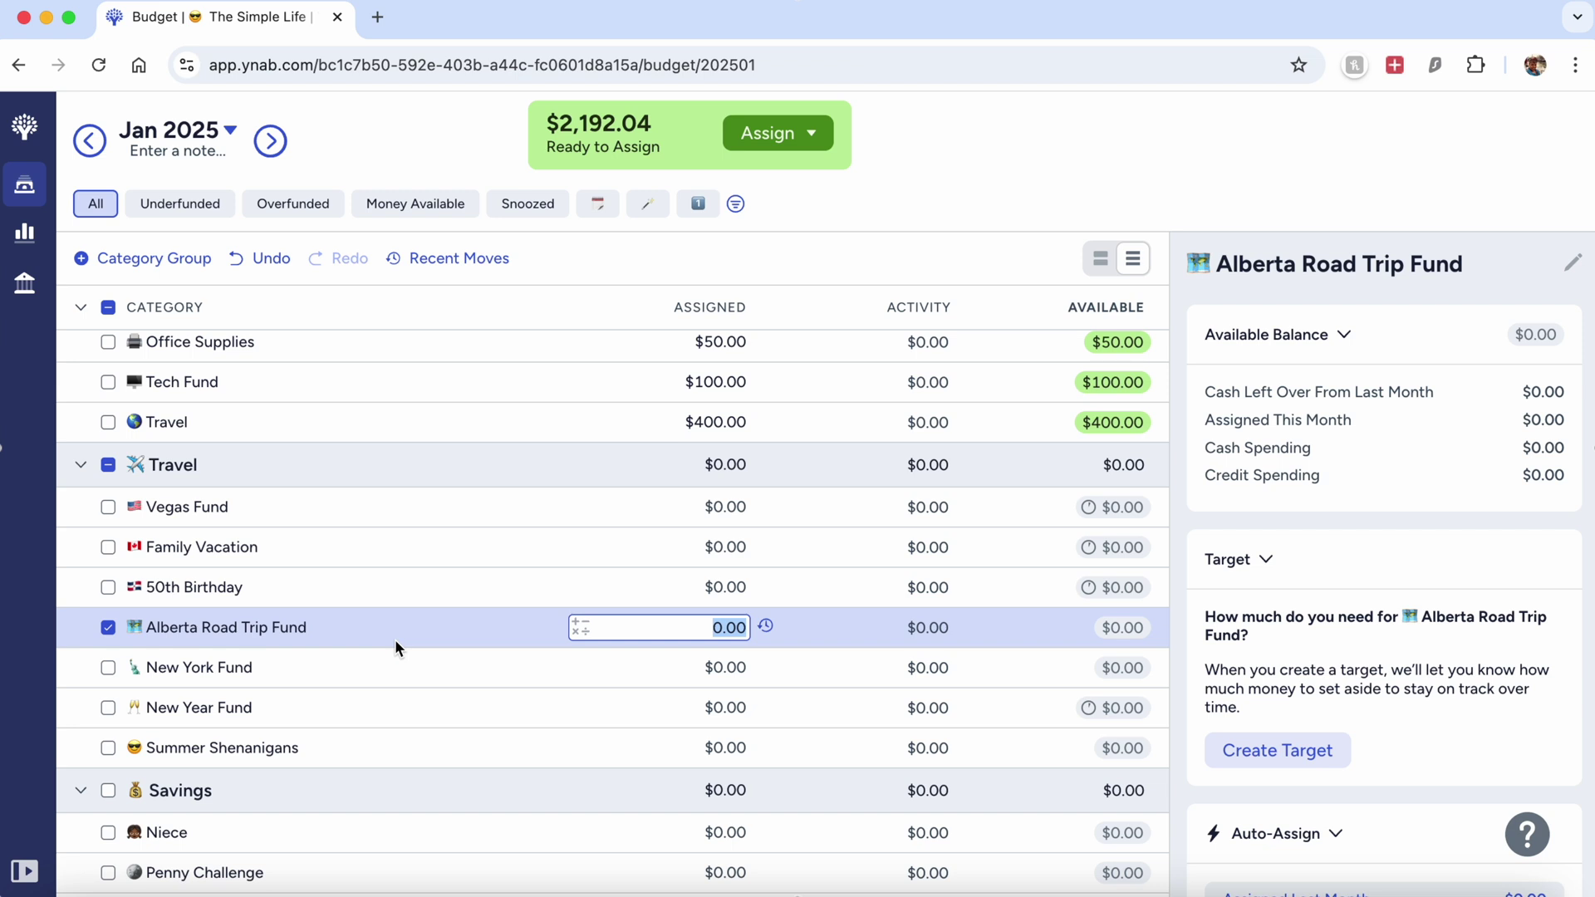
{"action": "left_click", "coordinate": [414, 667]}
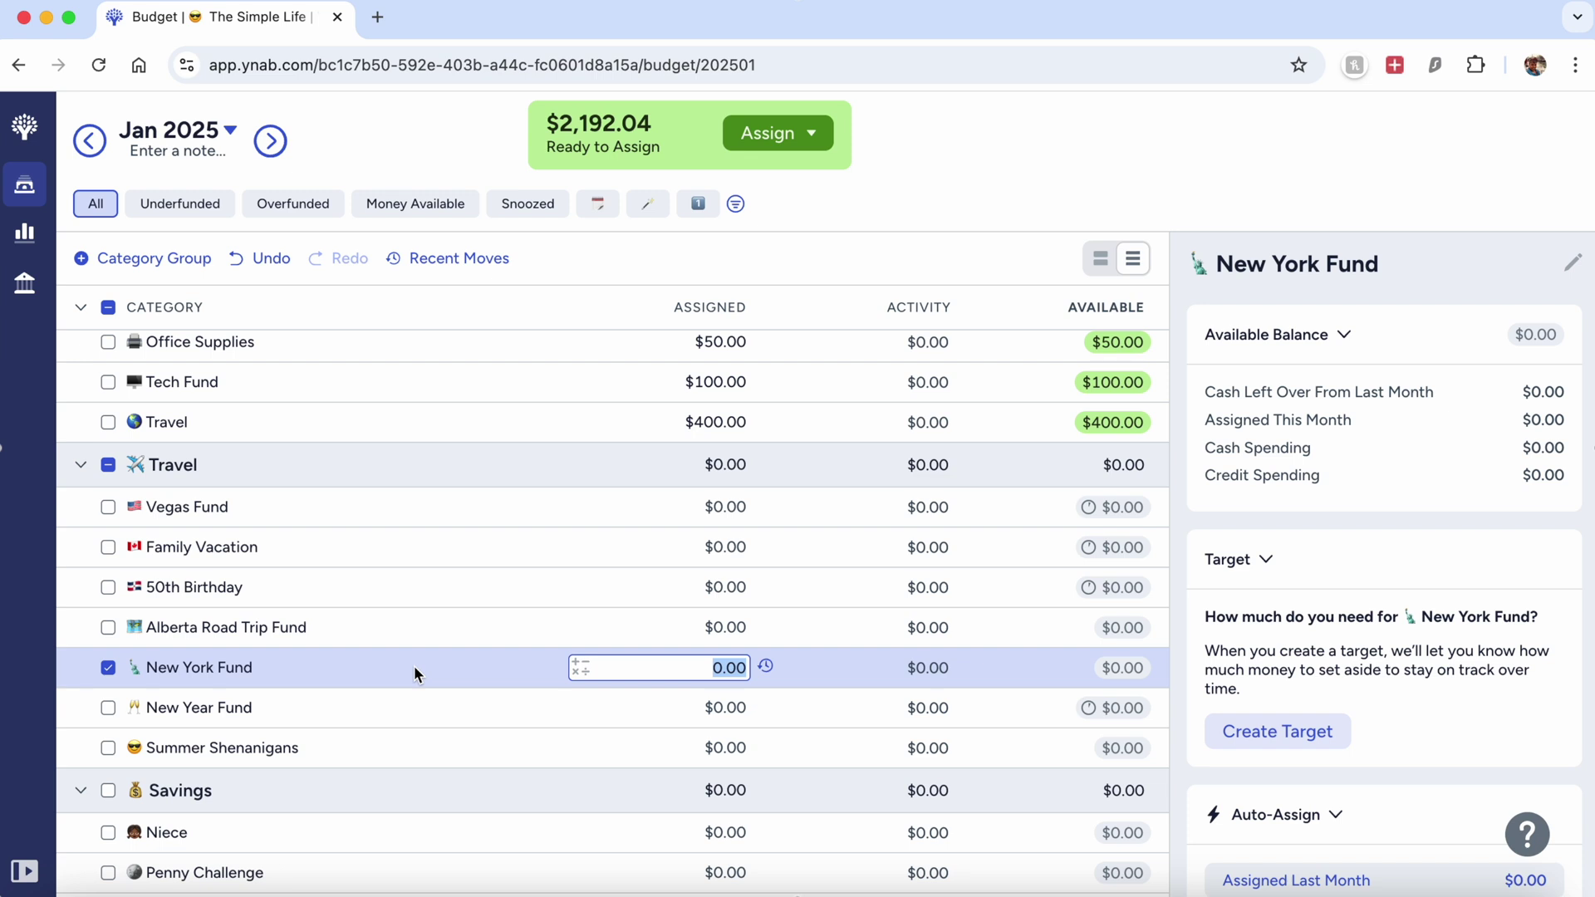
{"action": "left_click", "coordinate": [435, 712]}
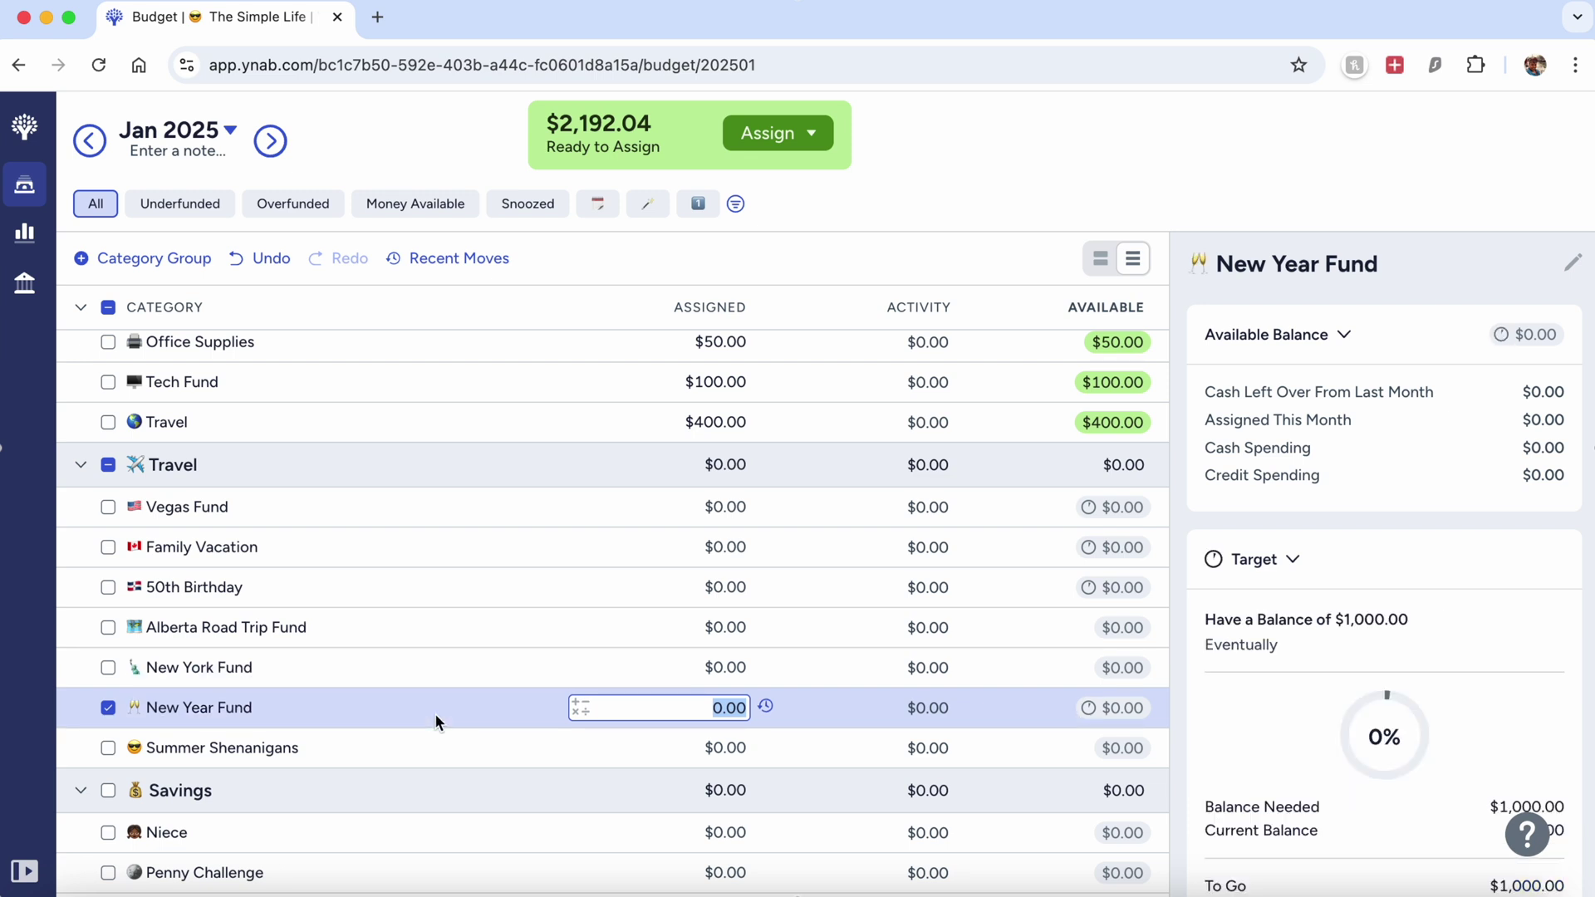
{"action": "type", "text": "50"}
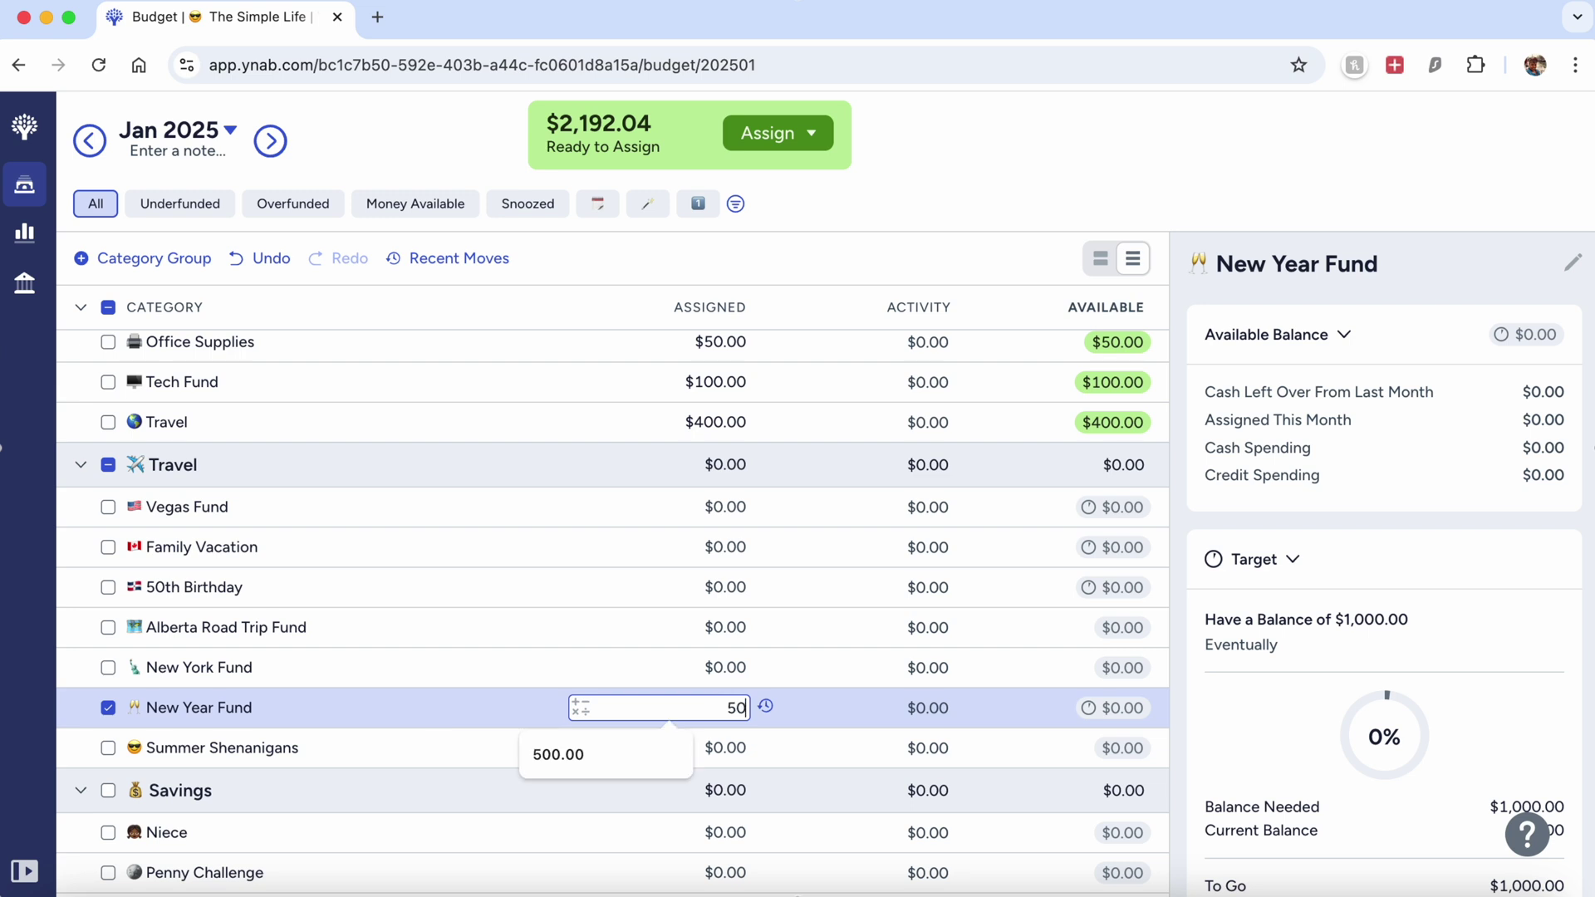
{"action": "key", "text": "Return"}
{"action": "left_click", "coordinate": [704, 755]}
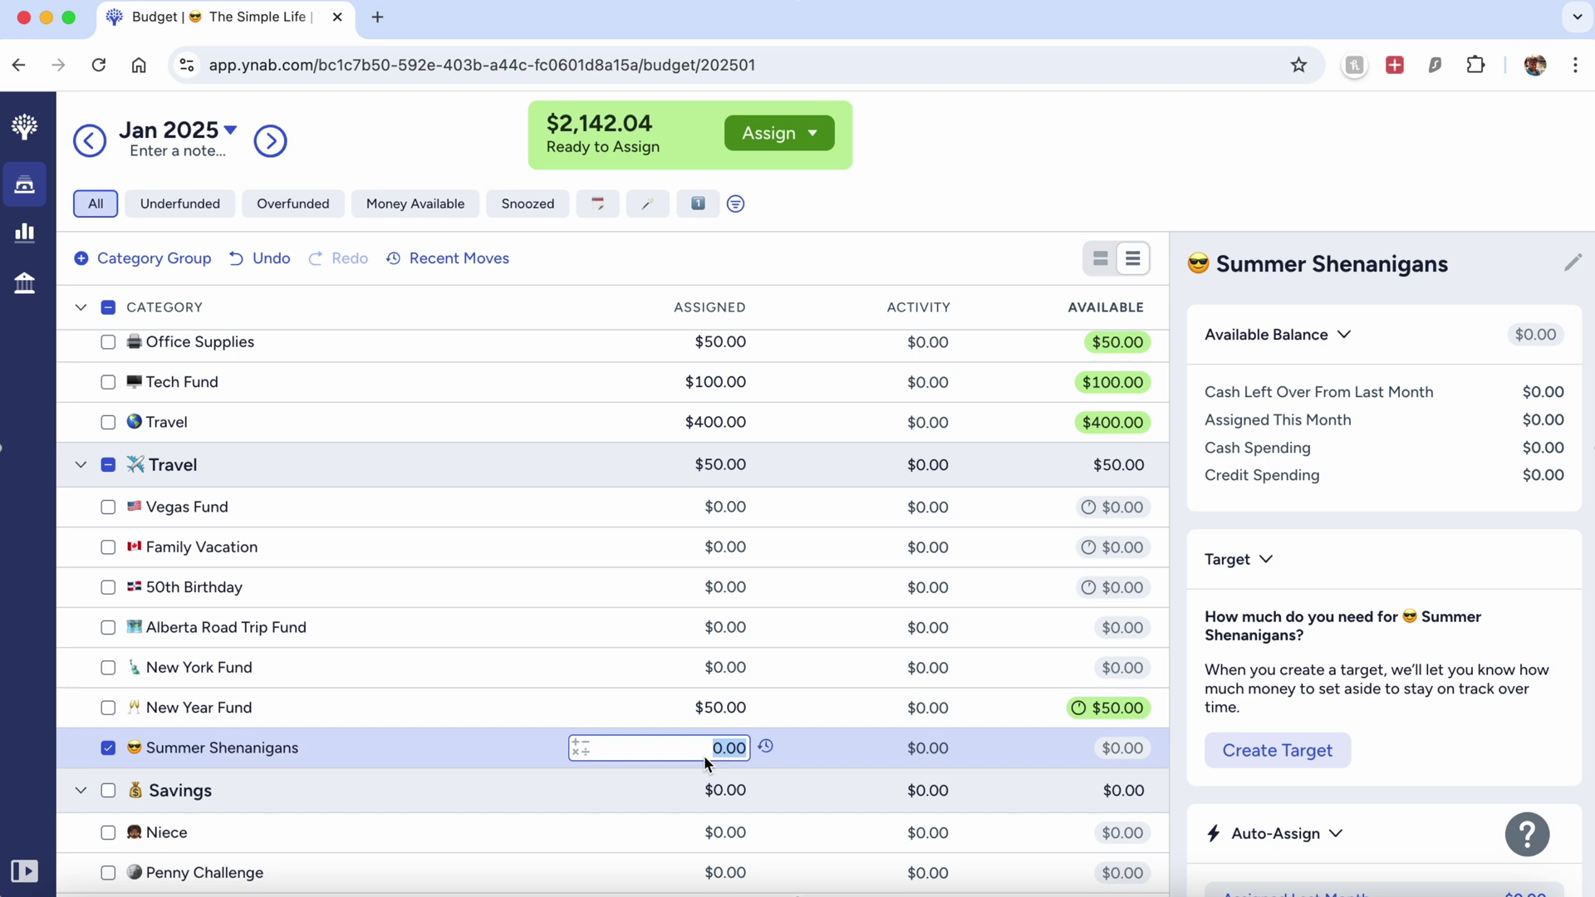
{"action": "type", "text": "100"}
{"action": "key", "text": "Return"}
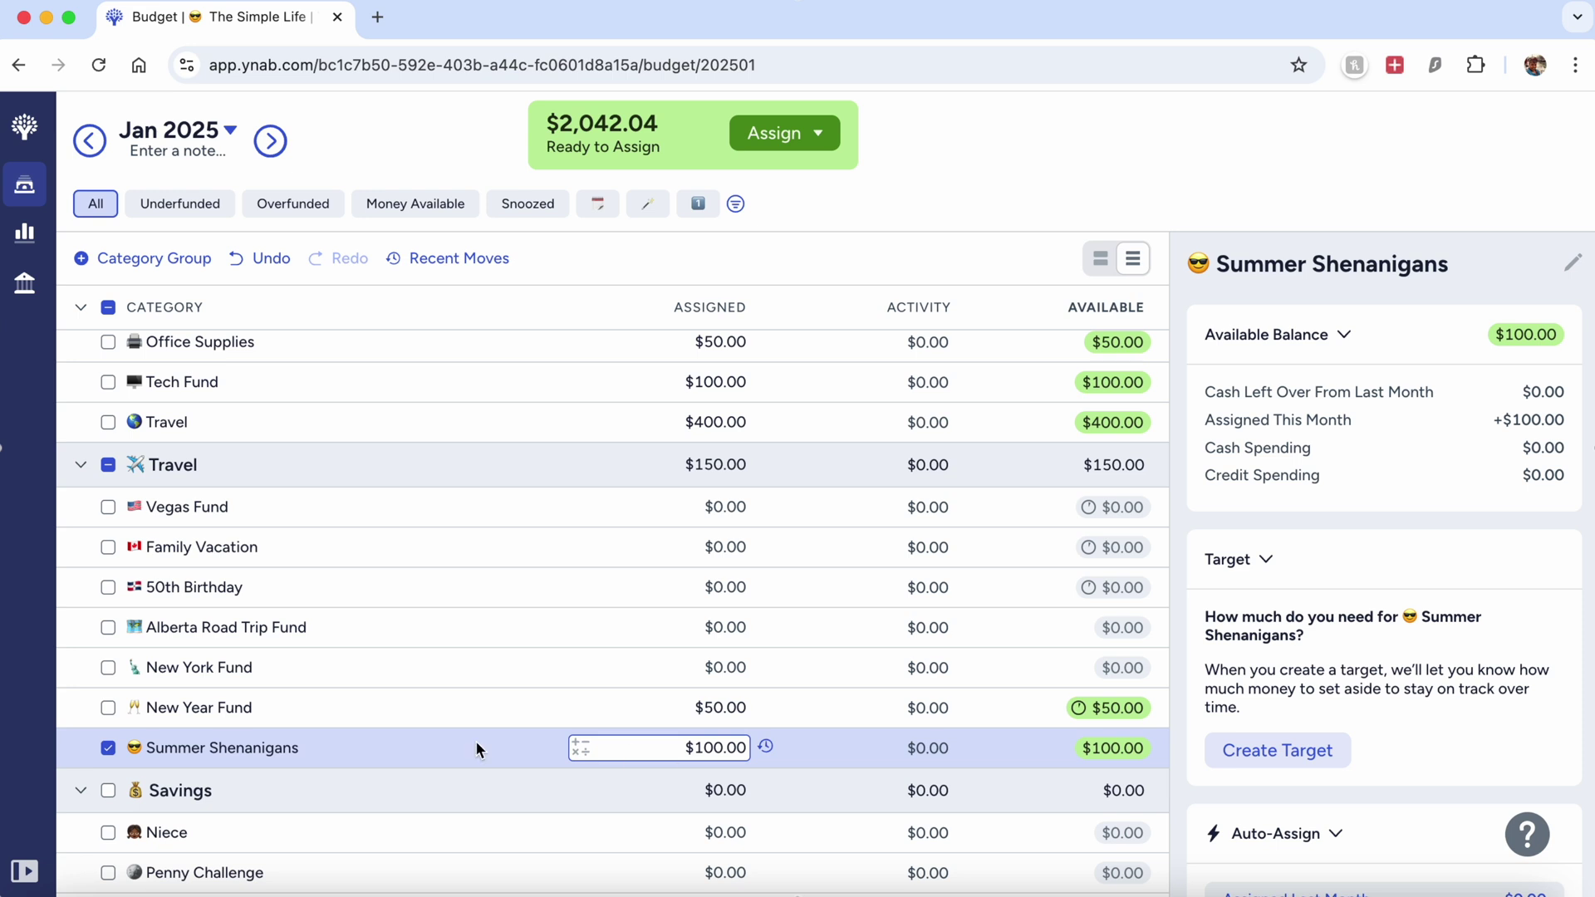
{"action": "left_click", "coordinate": [107, 747]}
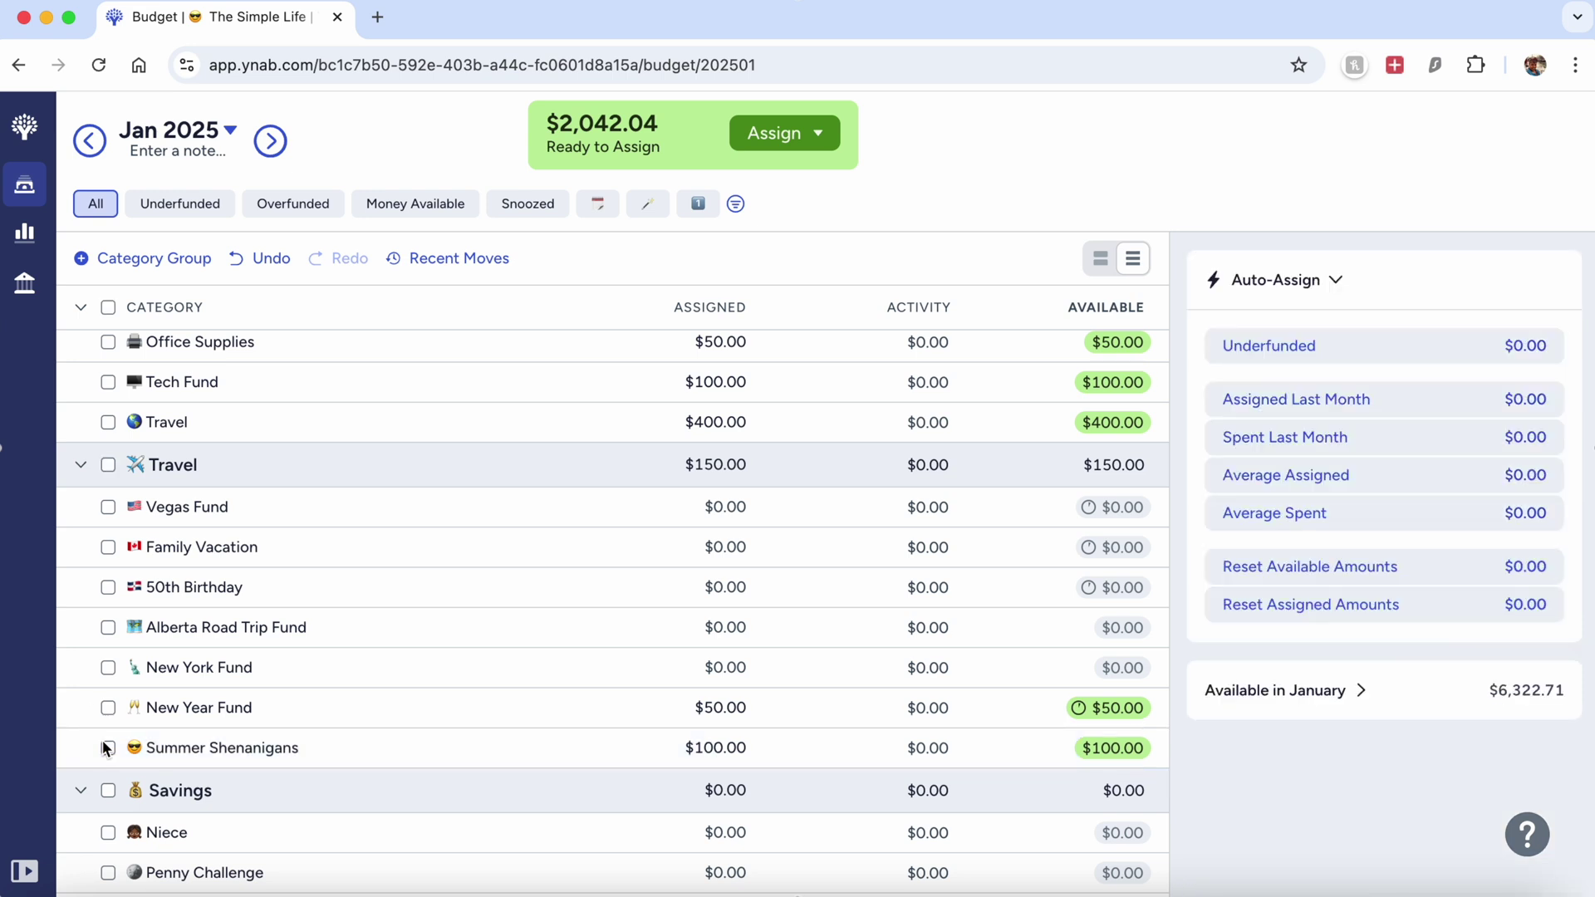
Assign $3 to the Niece category and $1 to the 52 Week Challenge category in the Savings group.
{"action": "scroll", "coordinate": [522, 659], "scroll_direction": "down", "scroll_amount": 4}
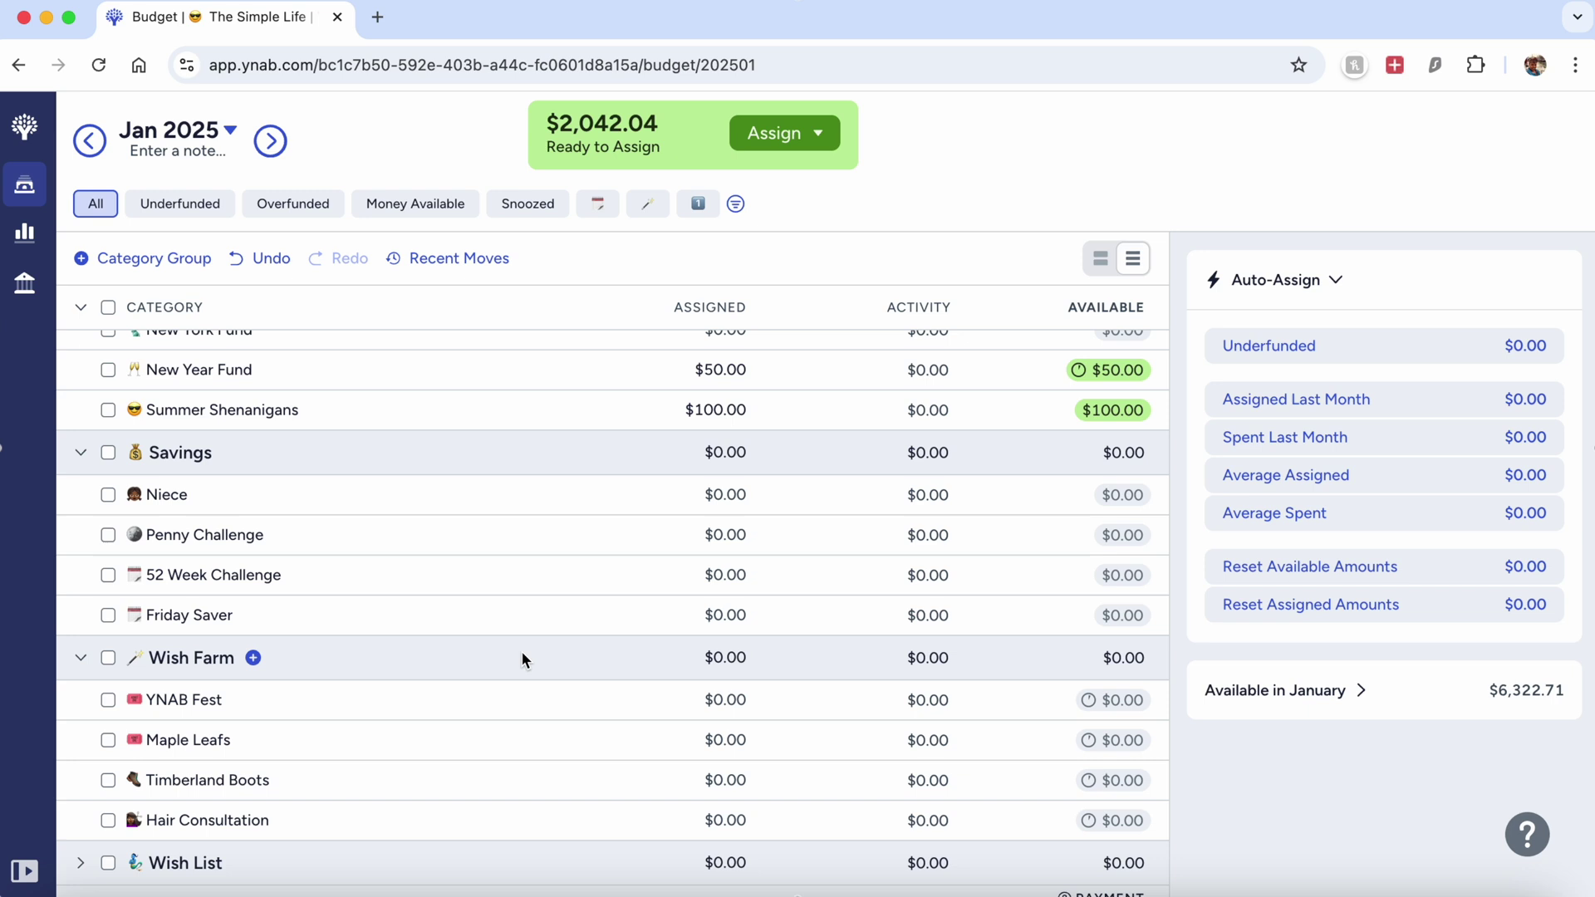
{"action": "left_click", "coordinate": [690, 494]}
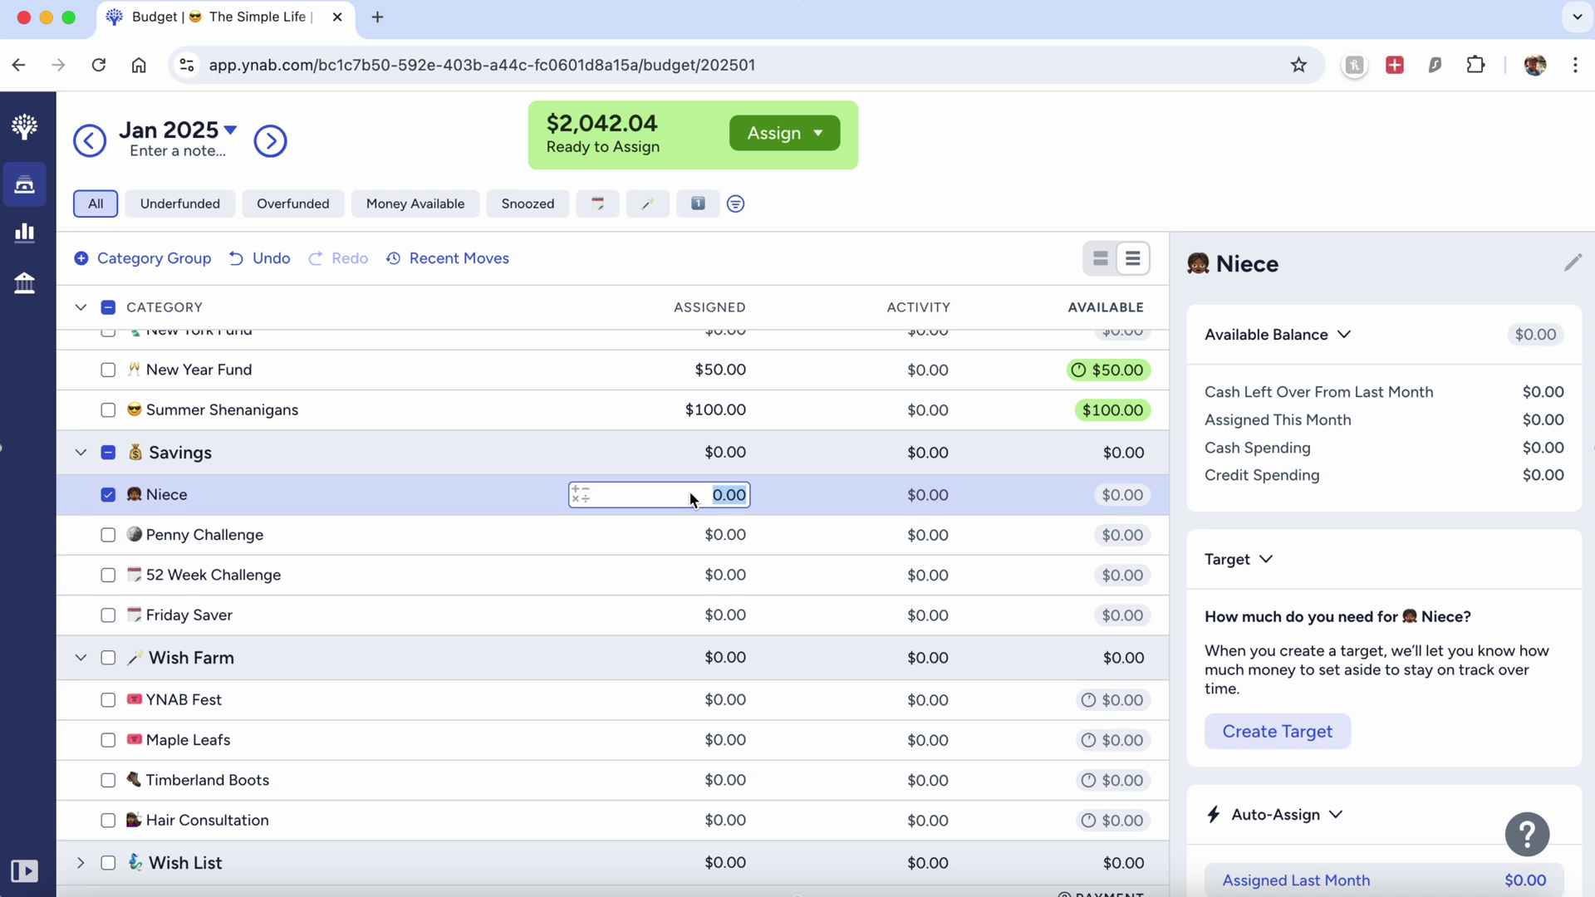
{"action": "type", "text": "3"}
{"action": "key", "text": "Return"}
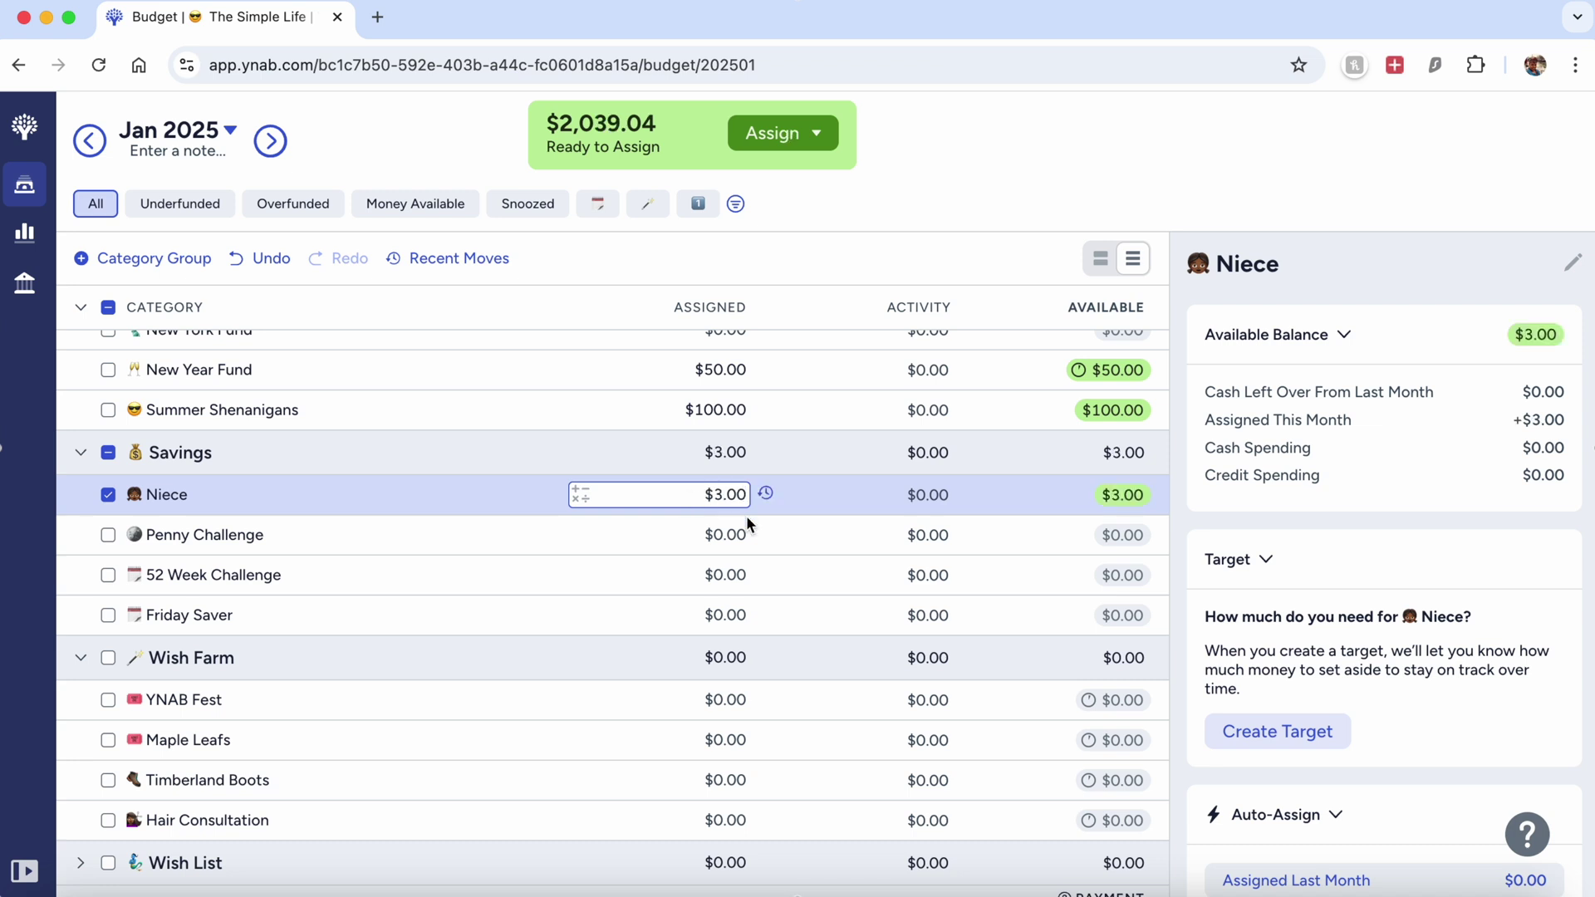
{"action": "left_click", "coordinate": [736, 535]}
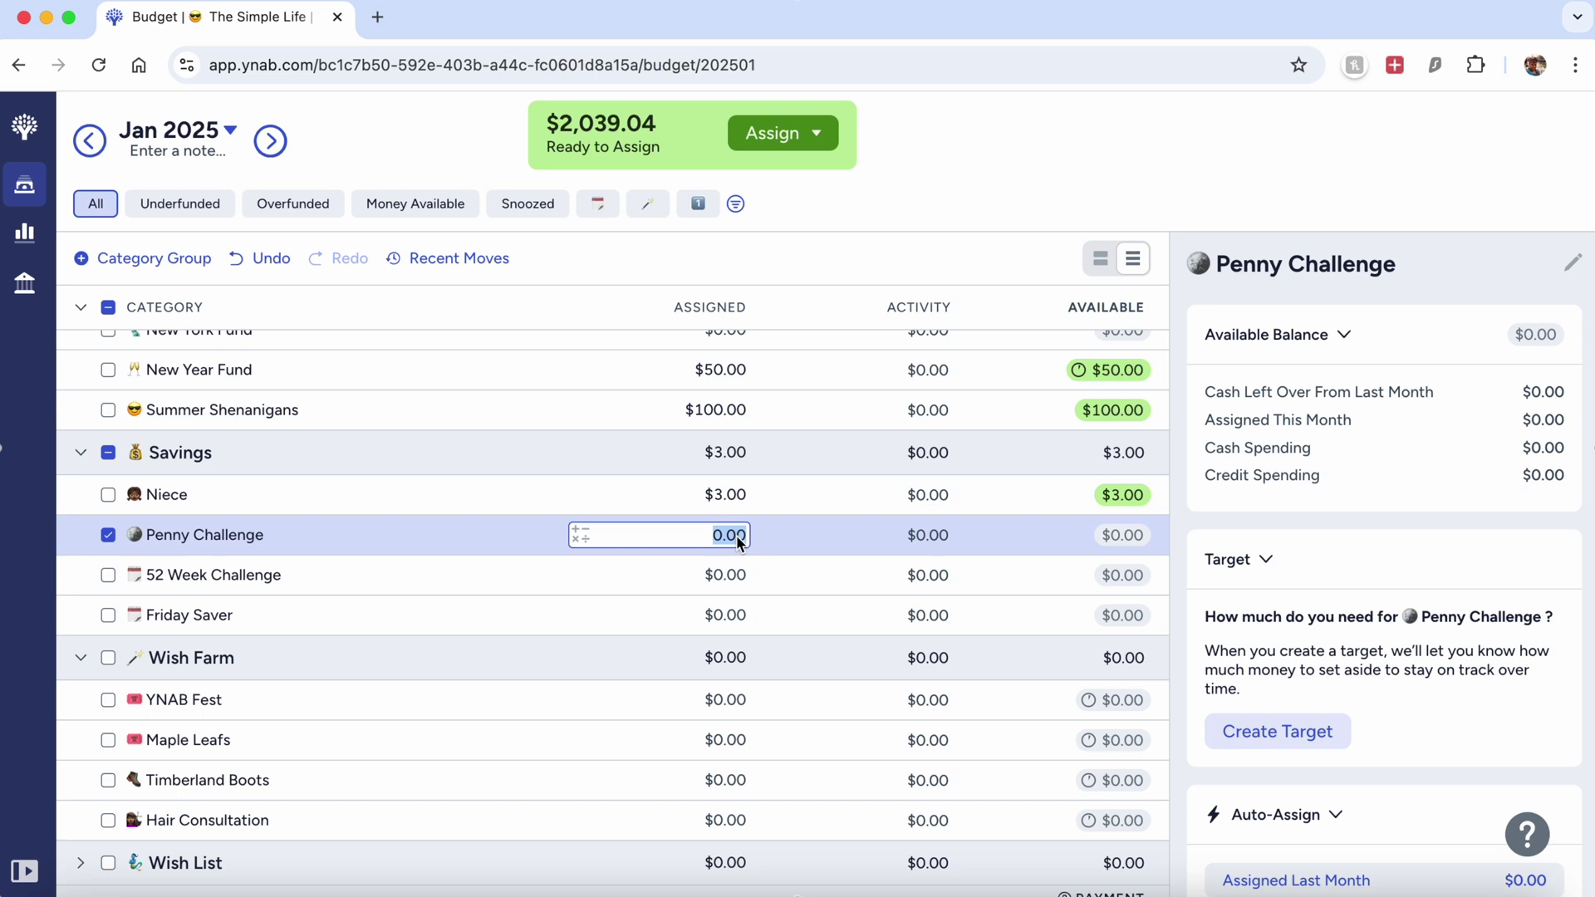
{"action": "left_click", "coordinate": [732, 574]}
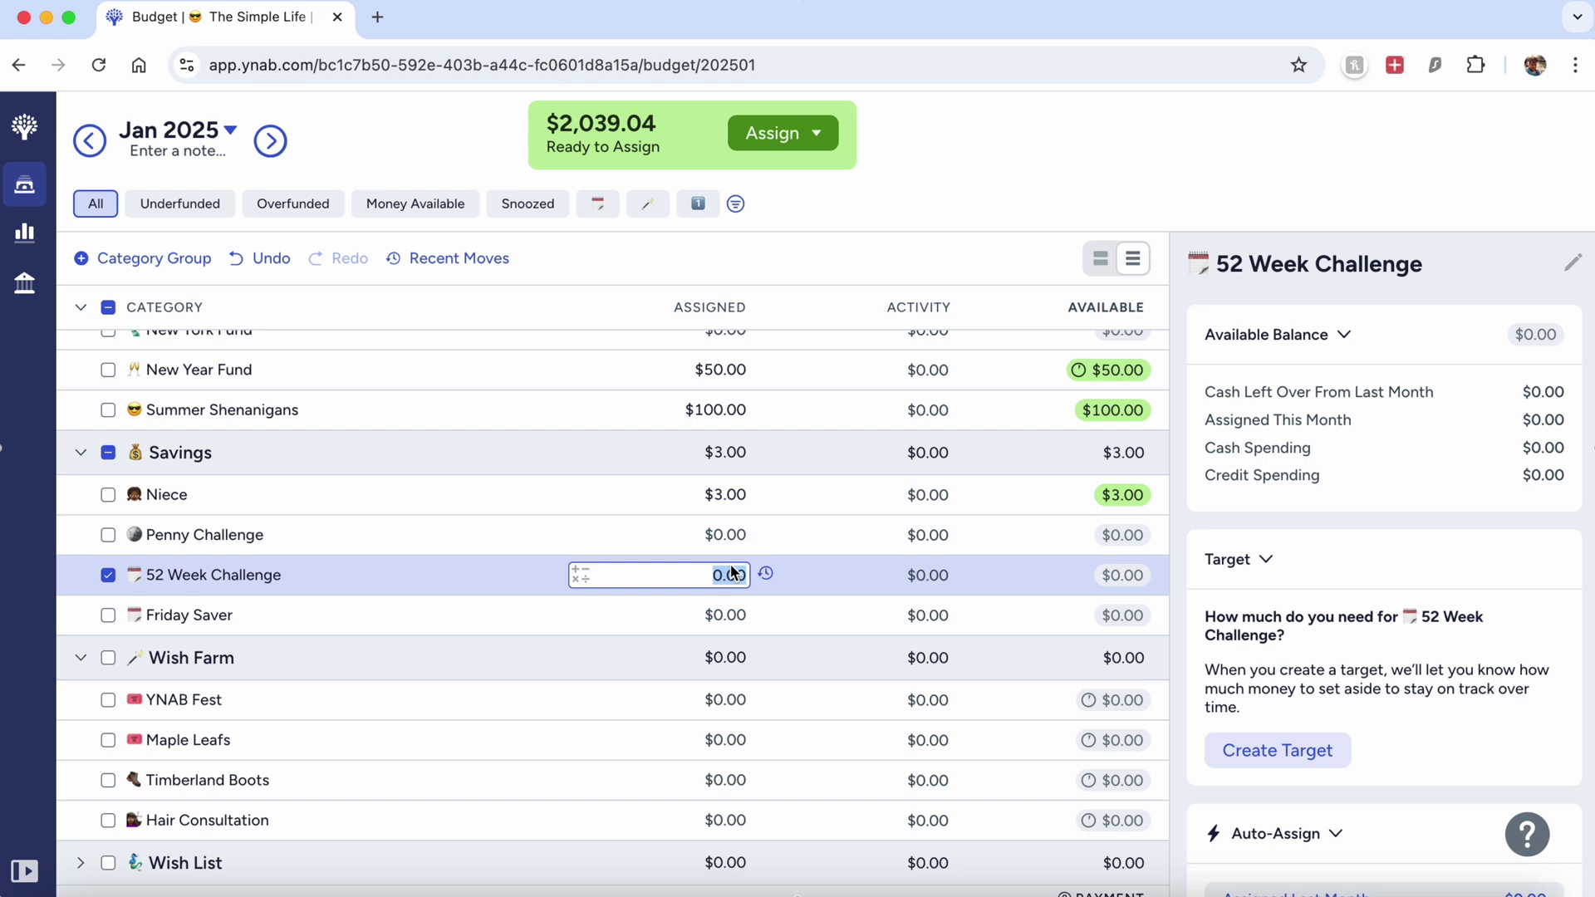
{"action": "type", "text": "1"}
{"action": "key", "text": "Return"}
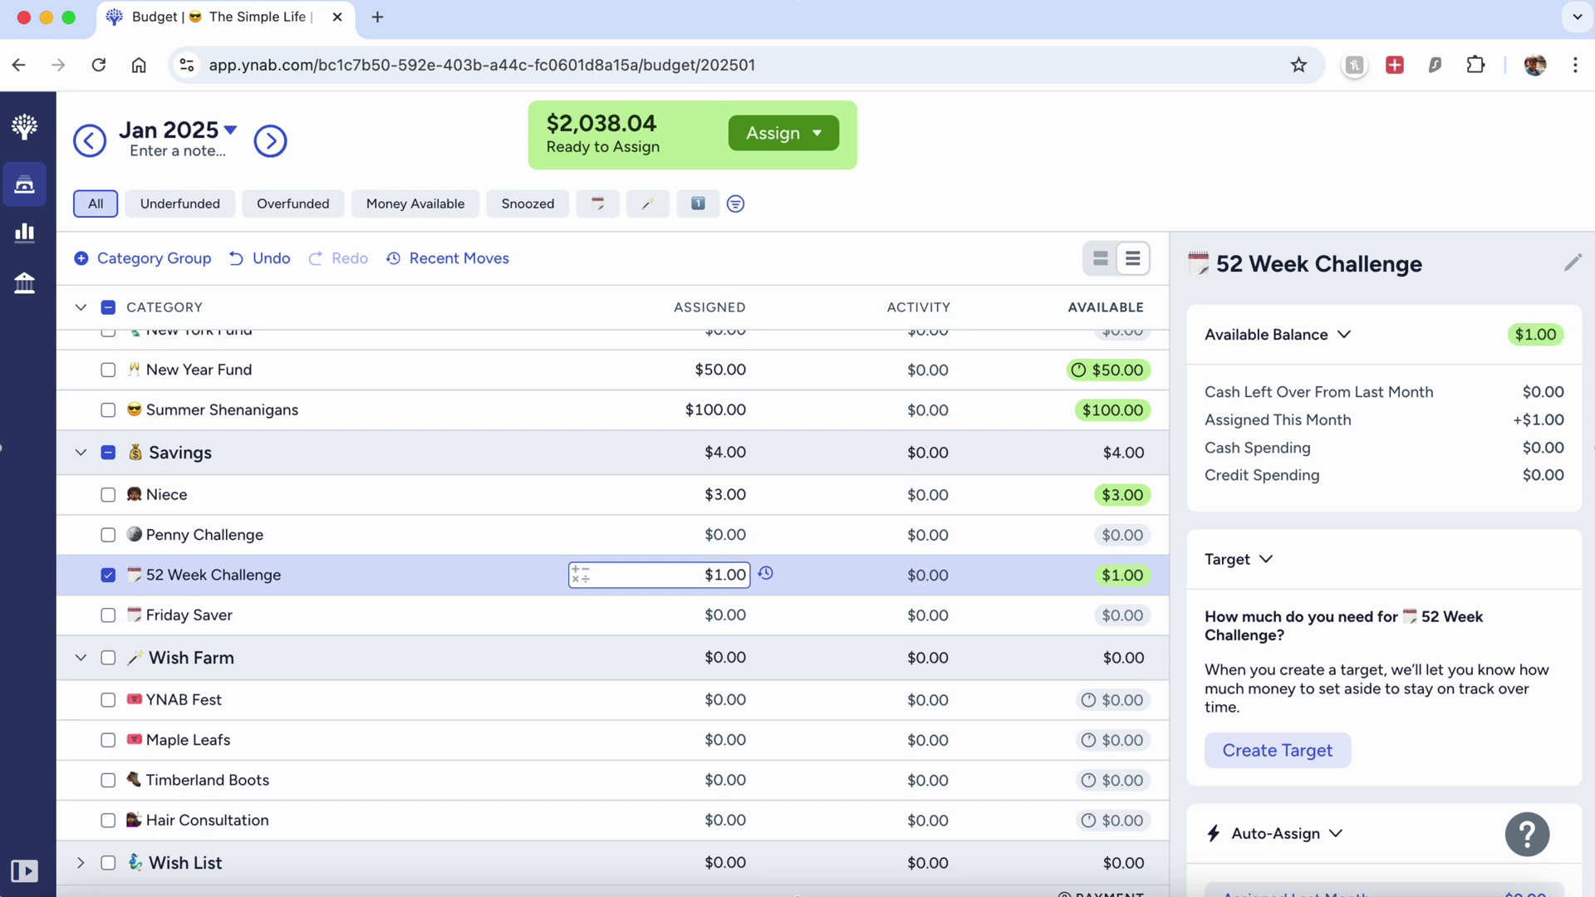
Assign $3 to the Friday Saver category in the Savings group.
{"action": "left_click", "coordinate": [729, 614]}
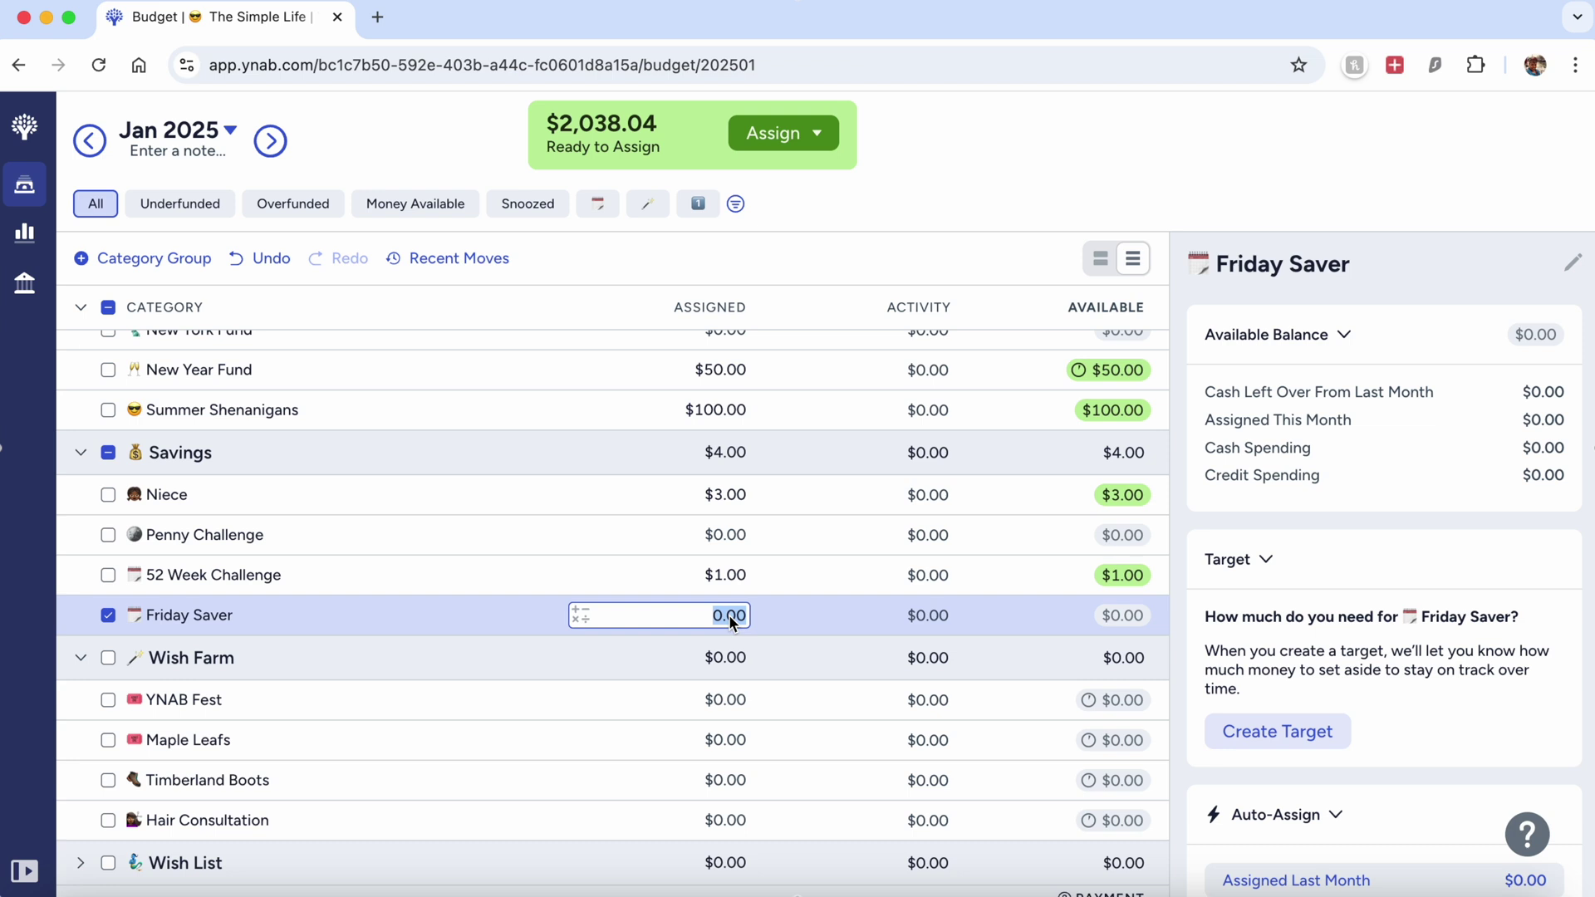
{"action": "type", "text": "3"}
{"action": "key", "text": "Return"}
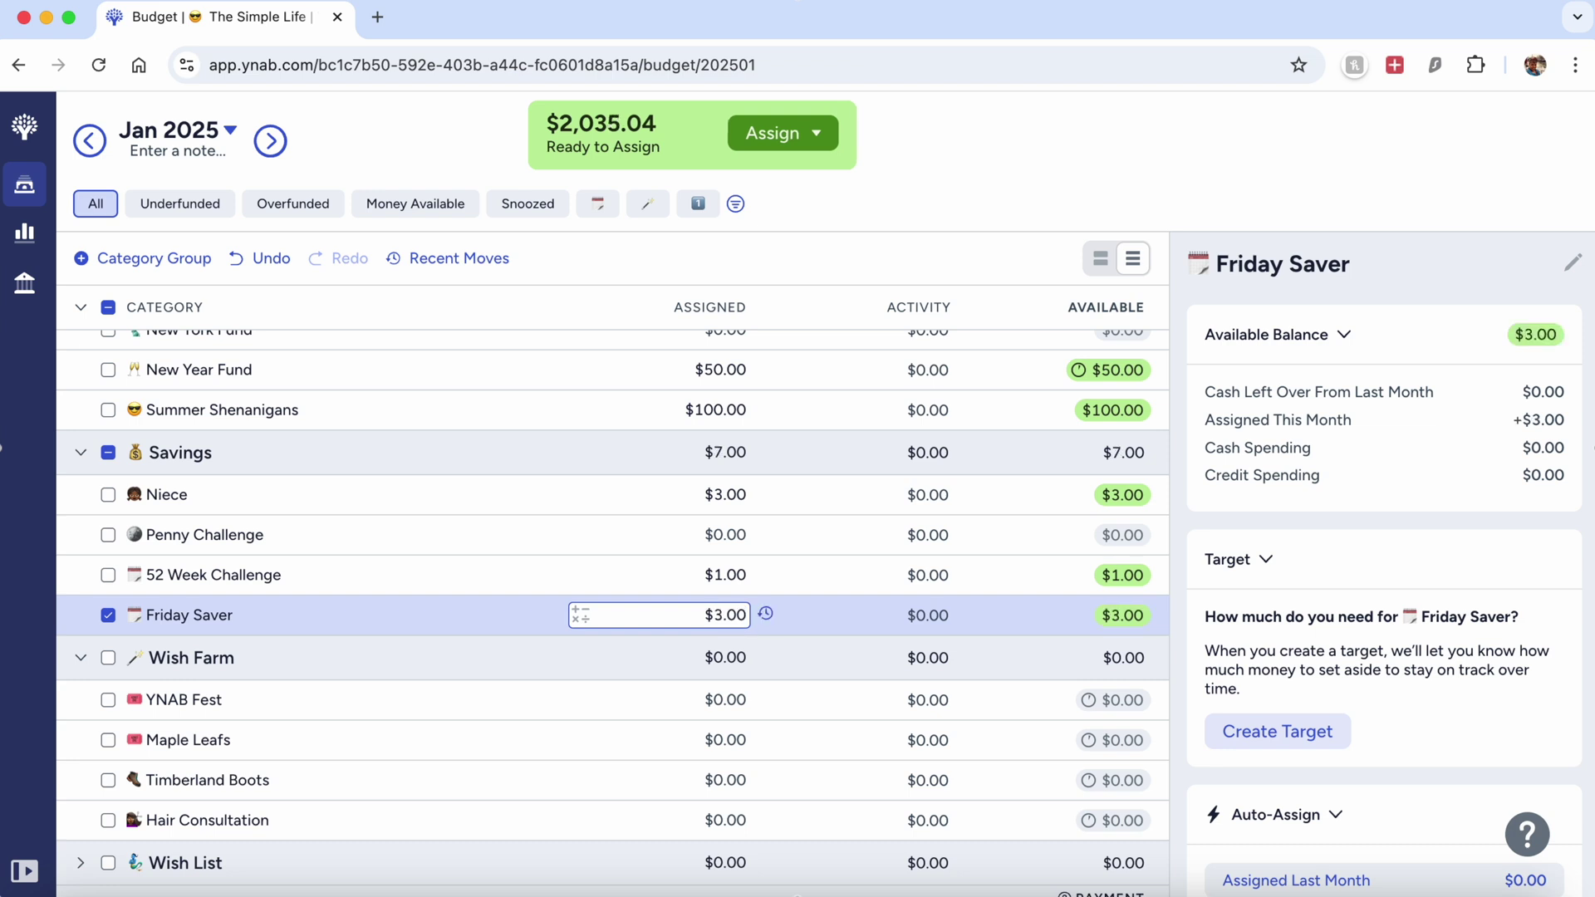
Assign $100 each to the YNAB Fest and Maple Leafs categories in the Wish Farm group.
{"action": "left_click", "coordinate": [739, 701]}
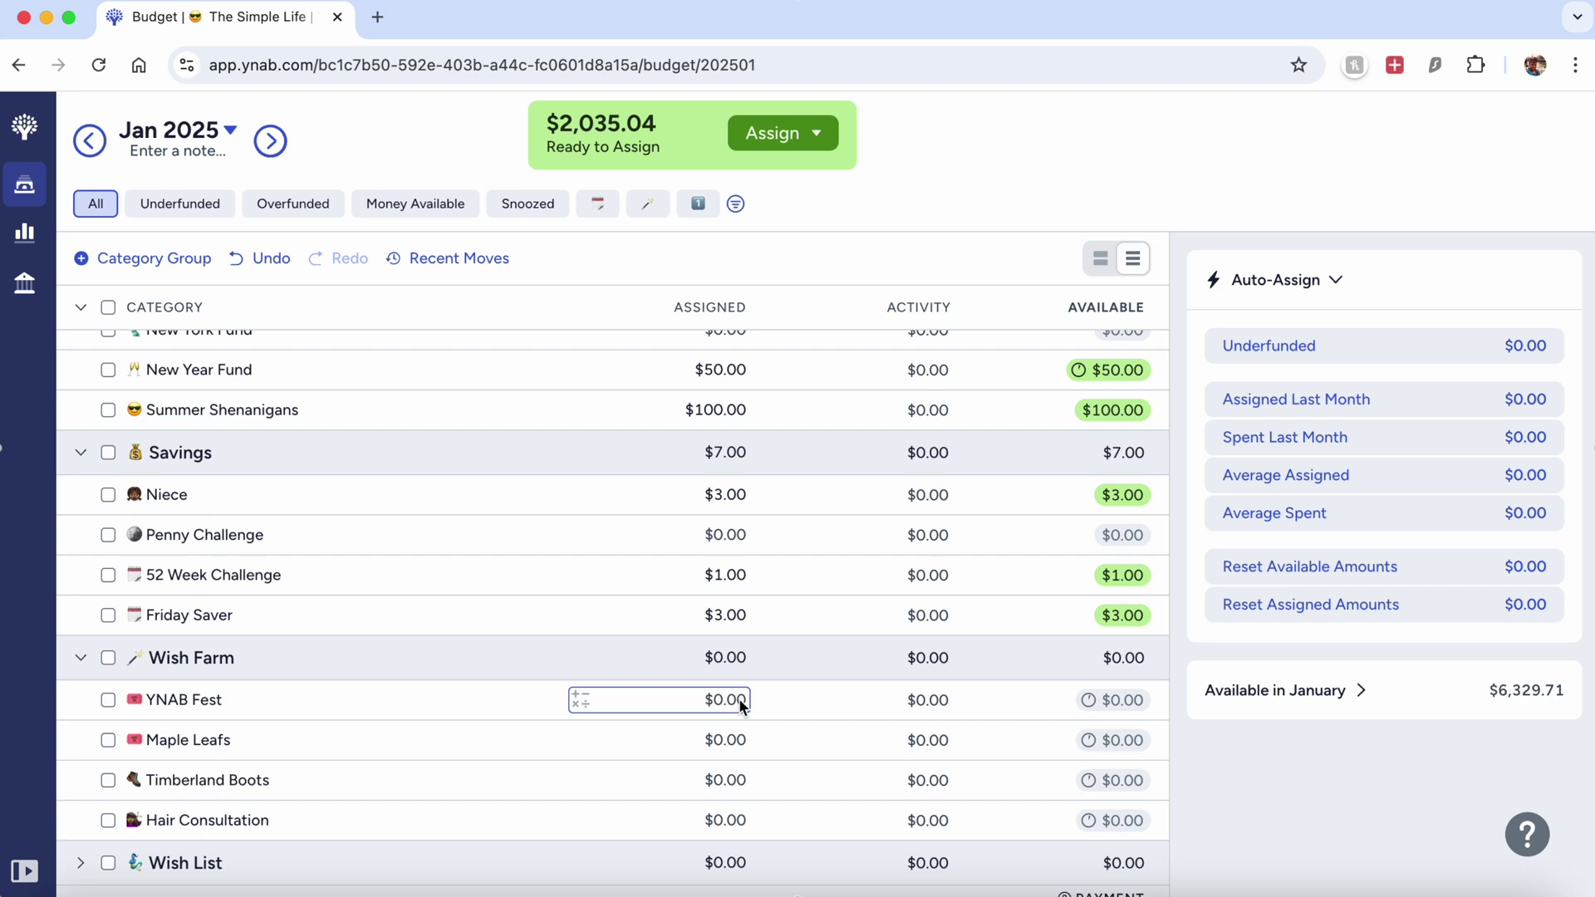
{"action": "left_click", "coordinate": [739, 701]}
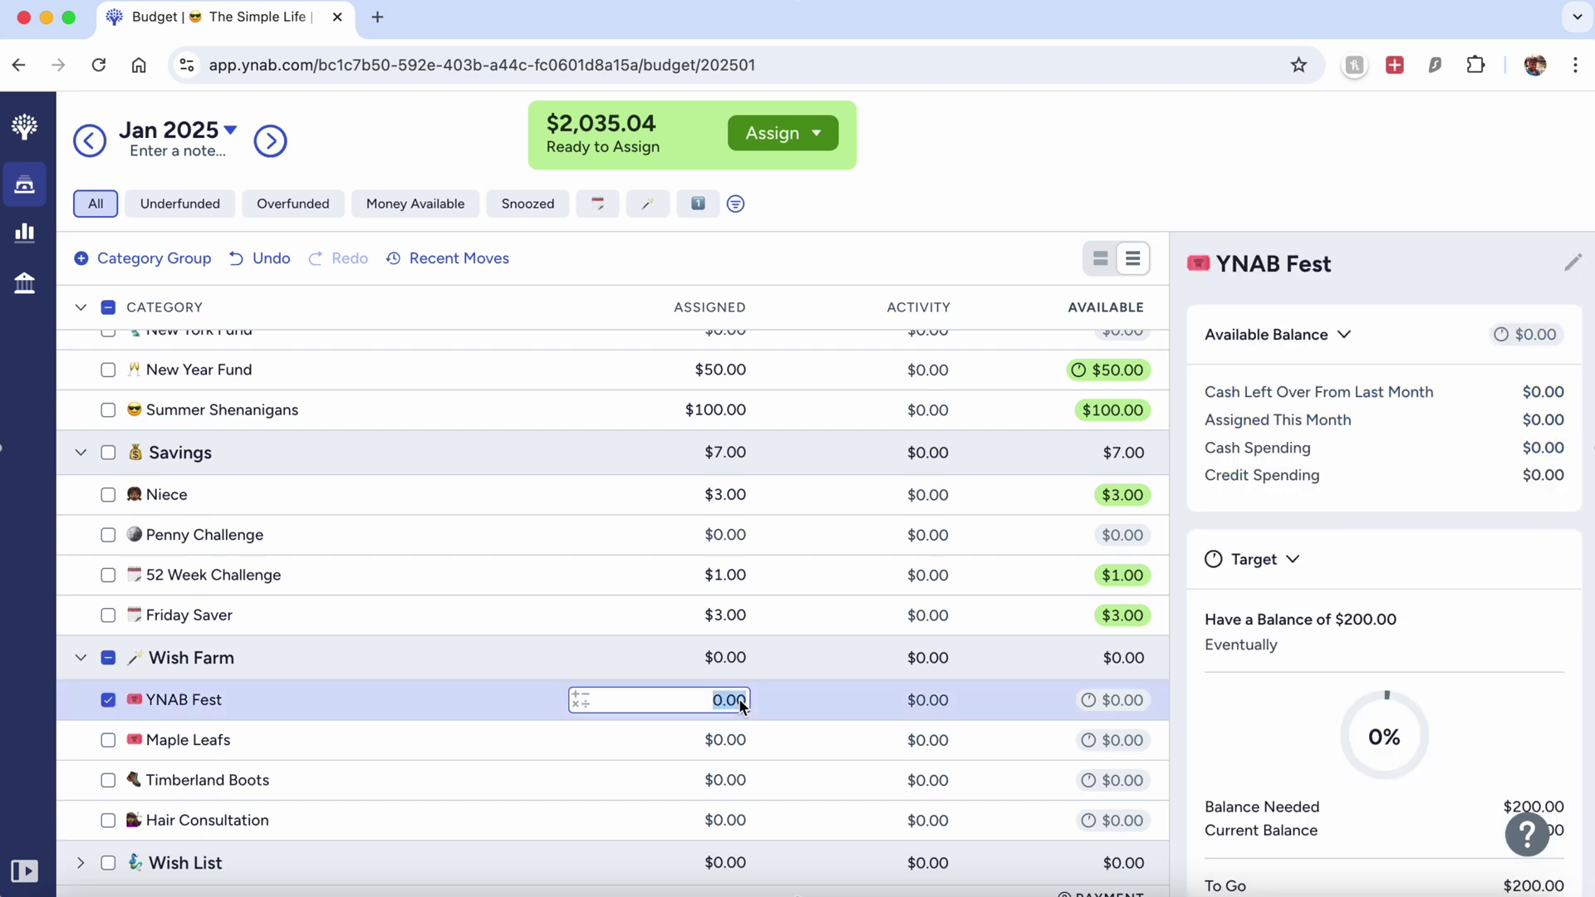
{"action": "type", "text": "100"}
{"action": "key", "text": "Return"}
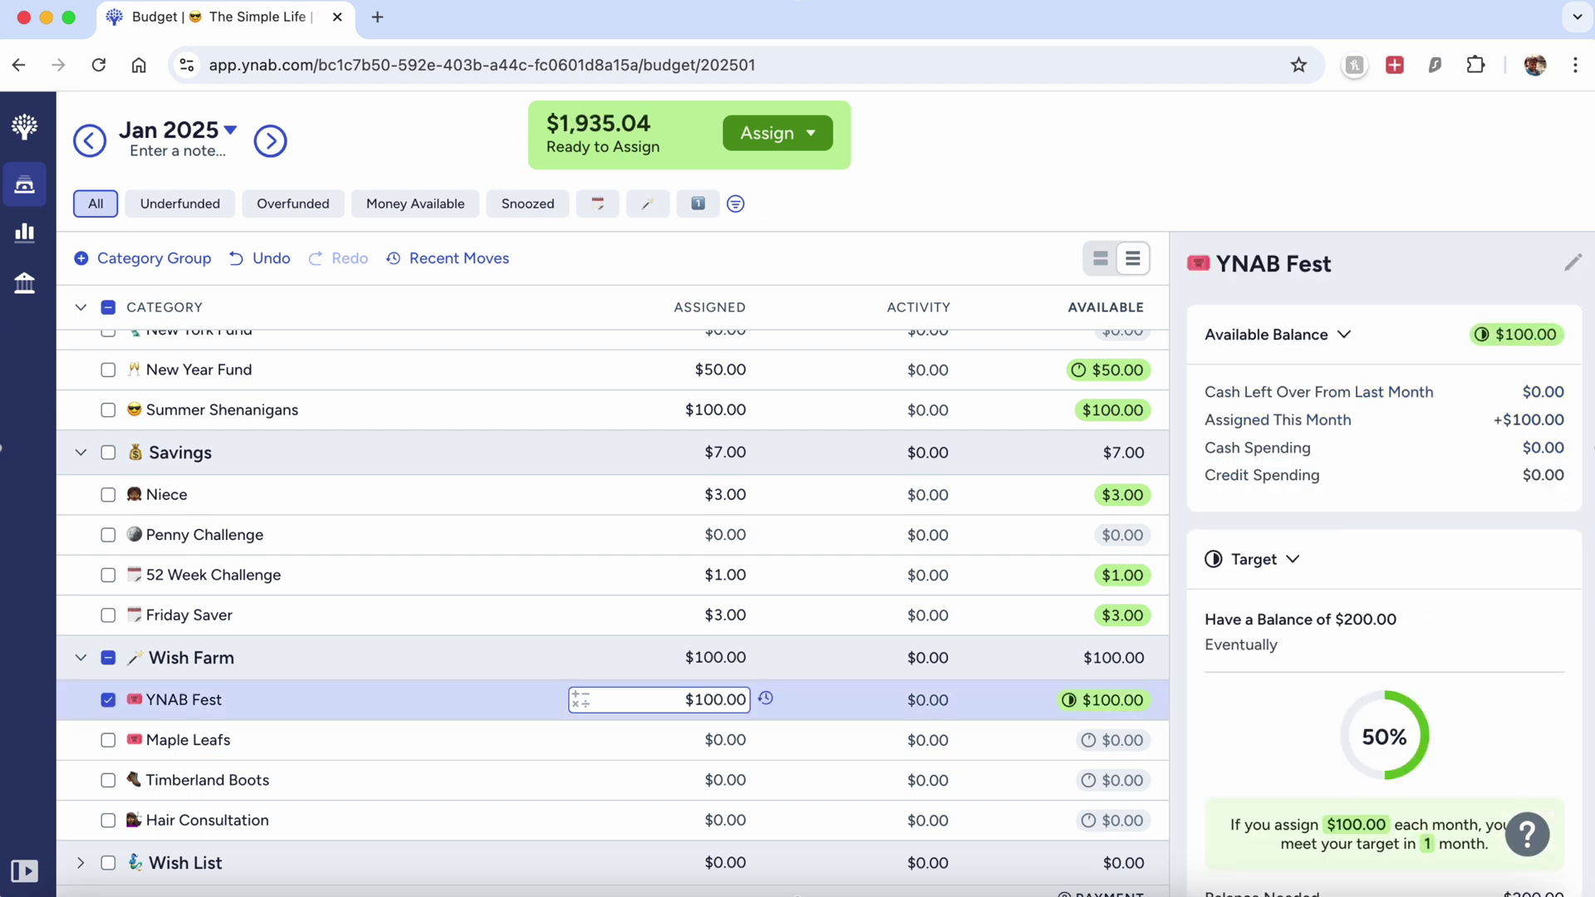
{"action": "left_click", "coordinate": [735, 748]}
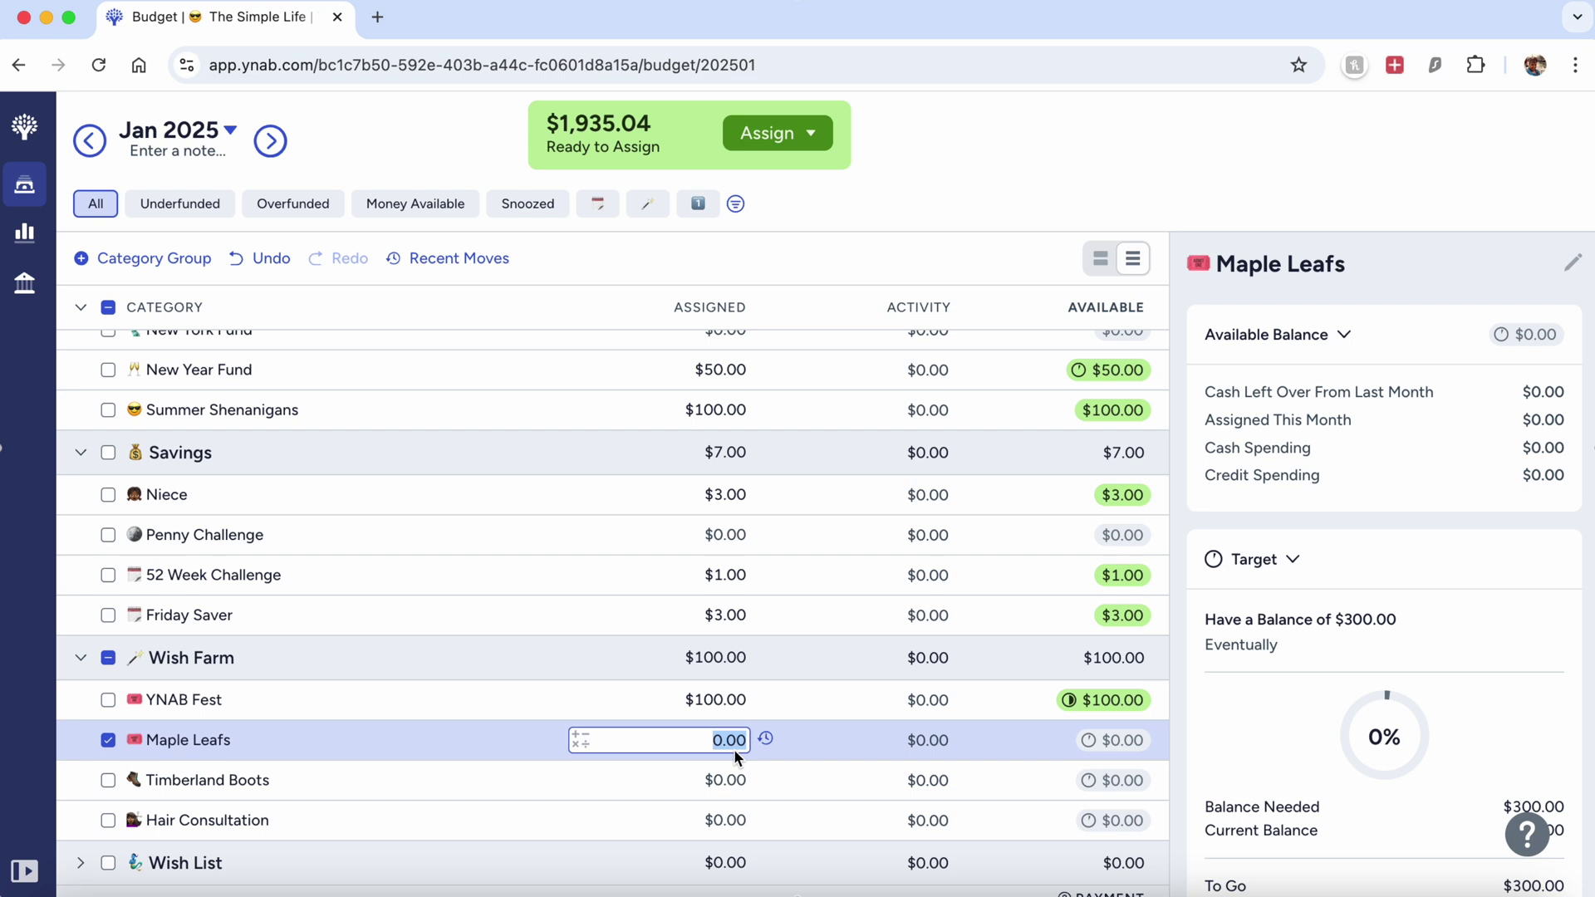
{"action": "type", "text": "100"}
{"action": "key", "text": "Return"}
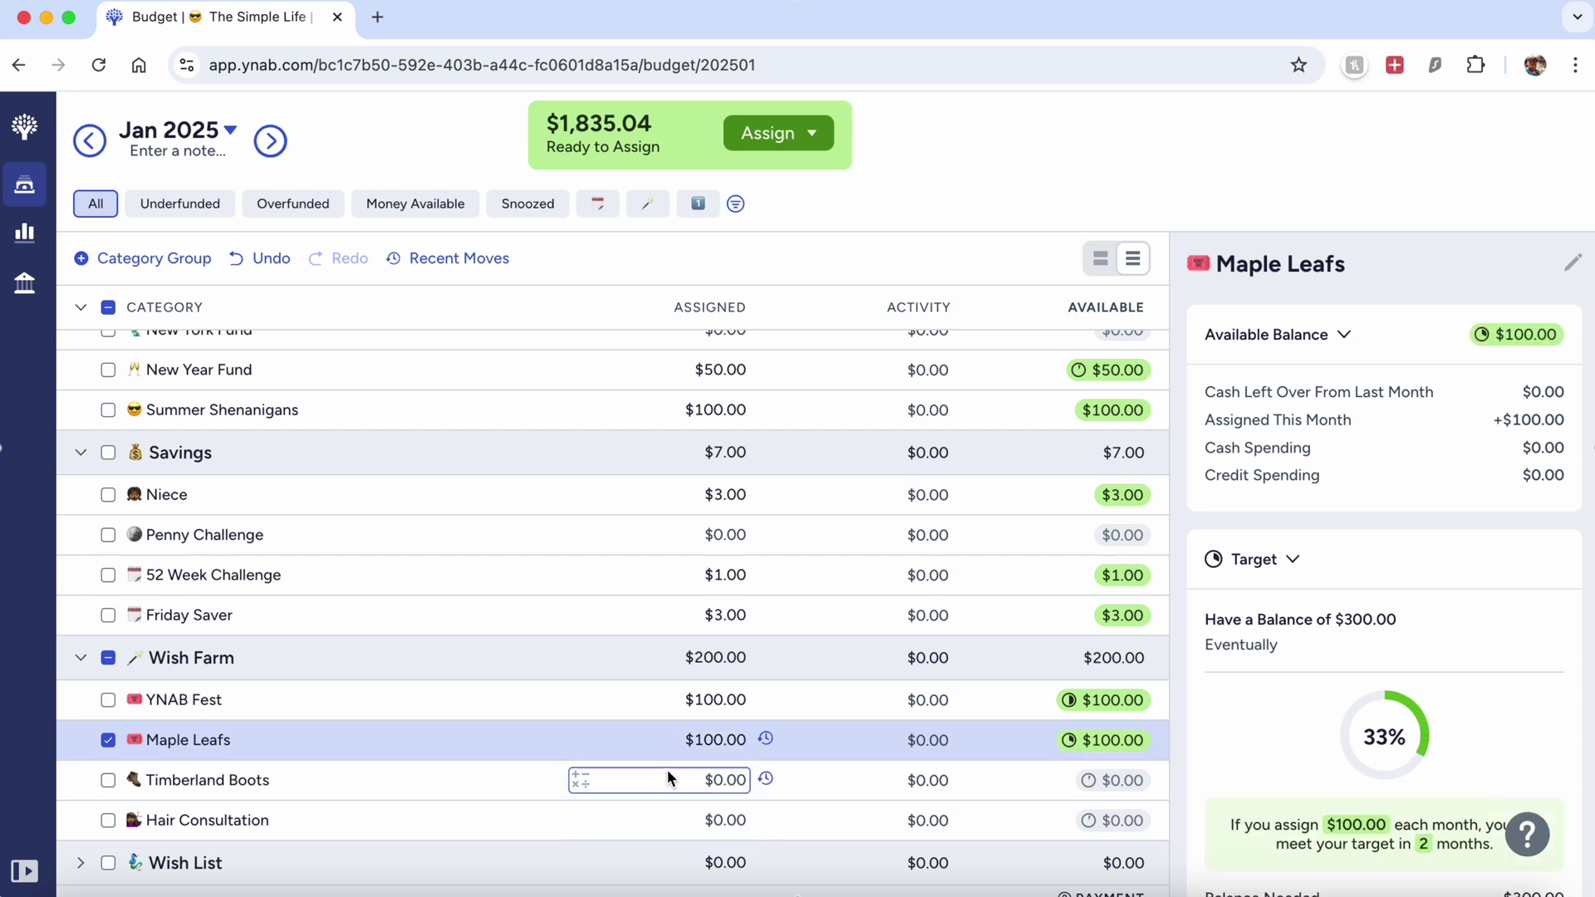
Assign $100 each to Timberland Boots and Hair Consultation in the Wish Farm group, leaving no category selected.
{"action": "left_click", "coordinate": [688, 778]}
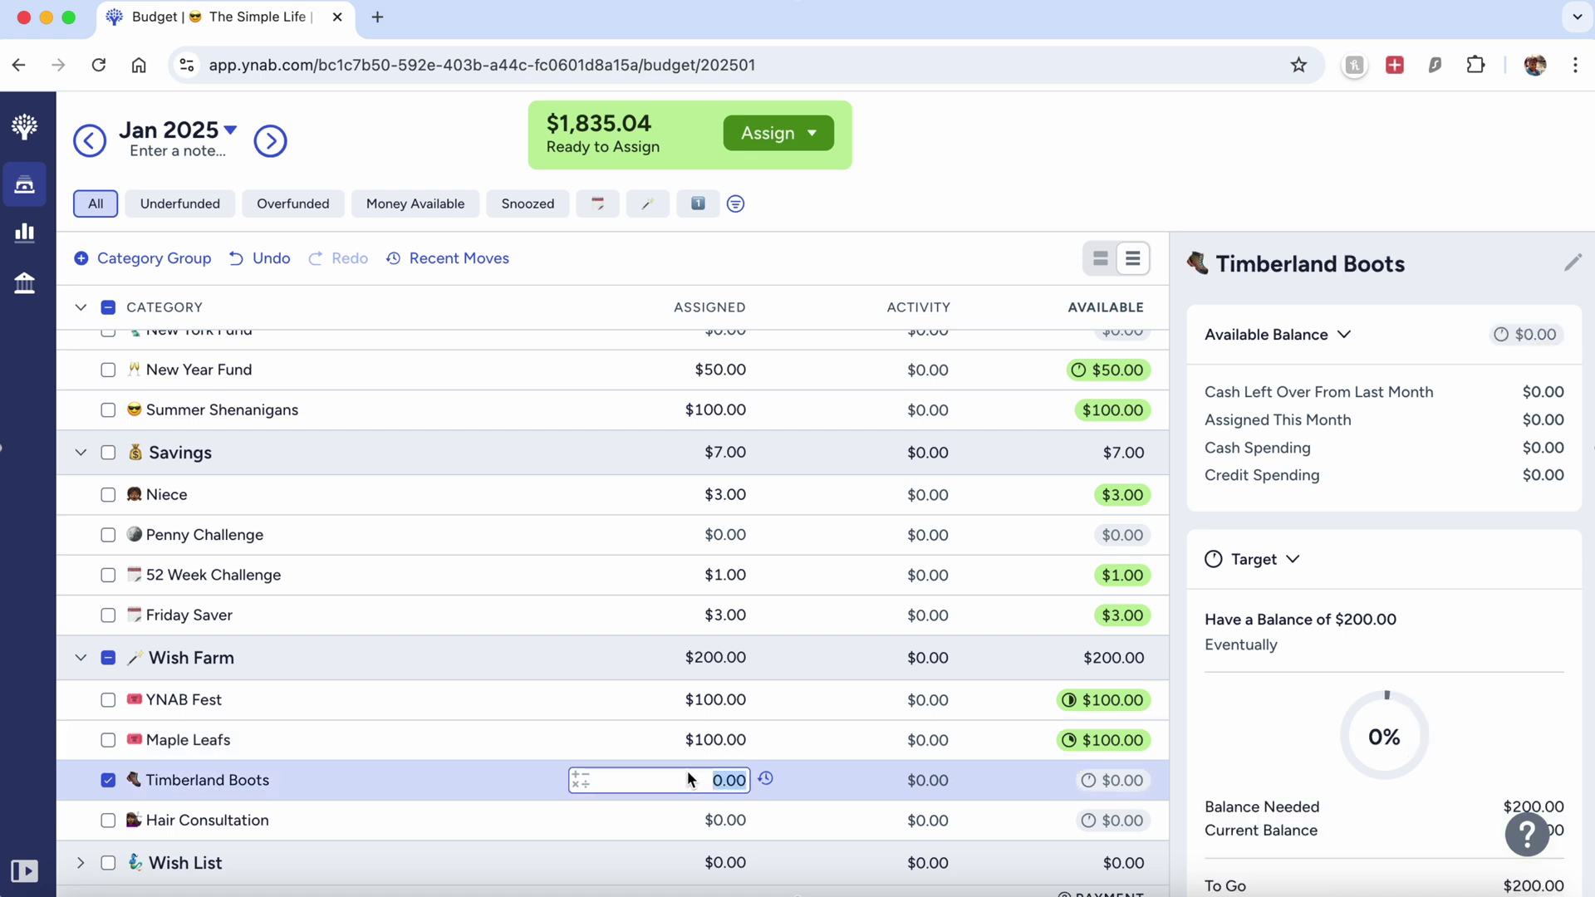
{"action": "type", "text": "100"}
{"action": "key", "text": "Return"}
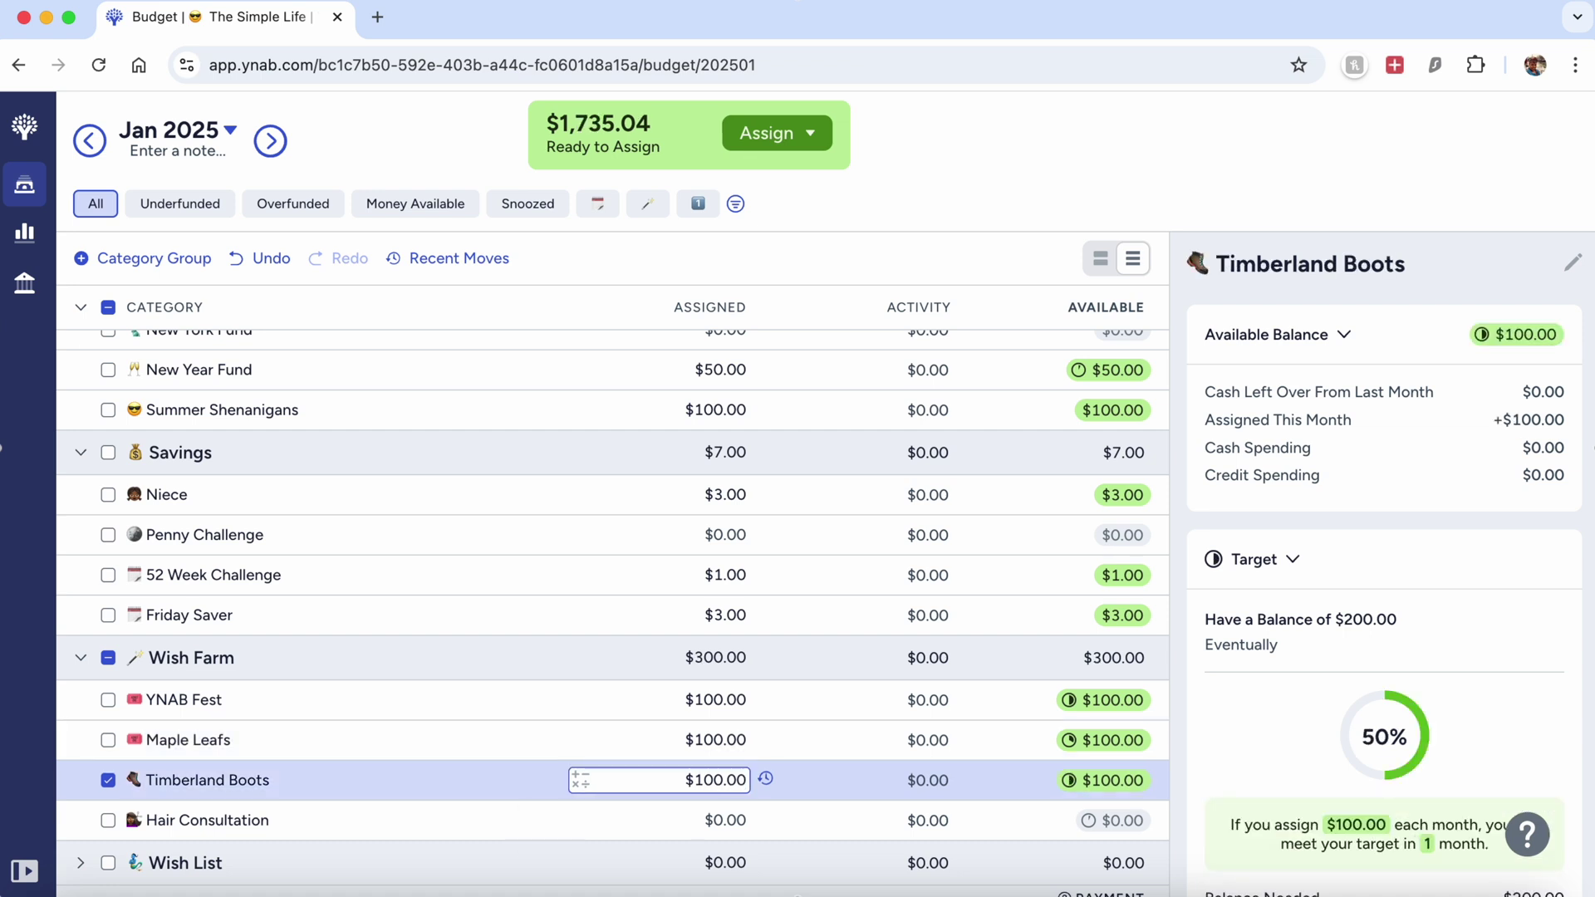
{"action": "left_click", "coordinate": [700, 819]}
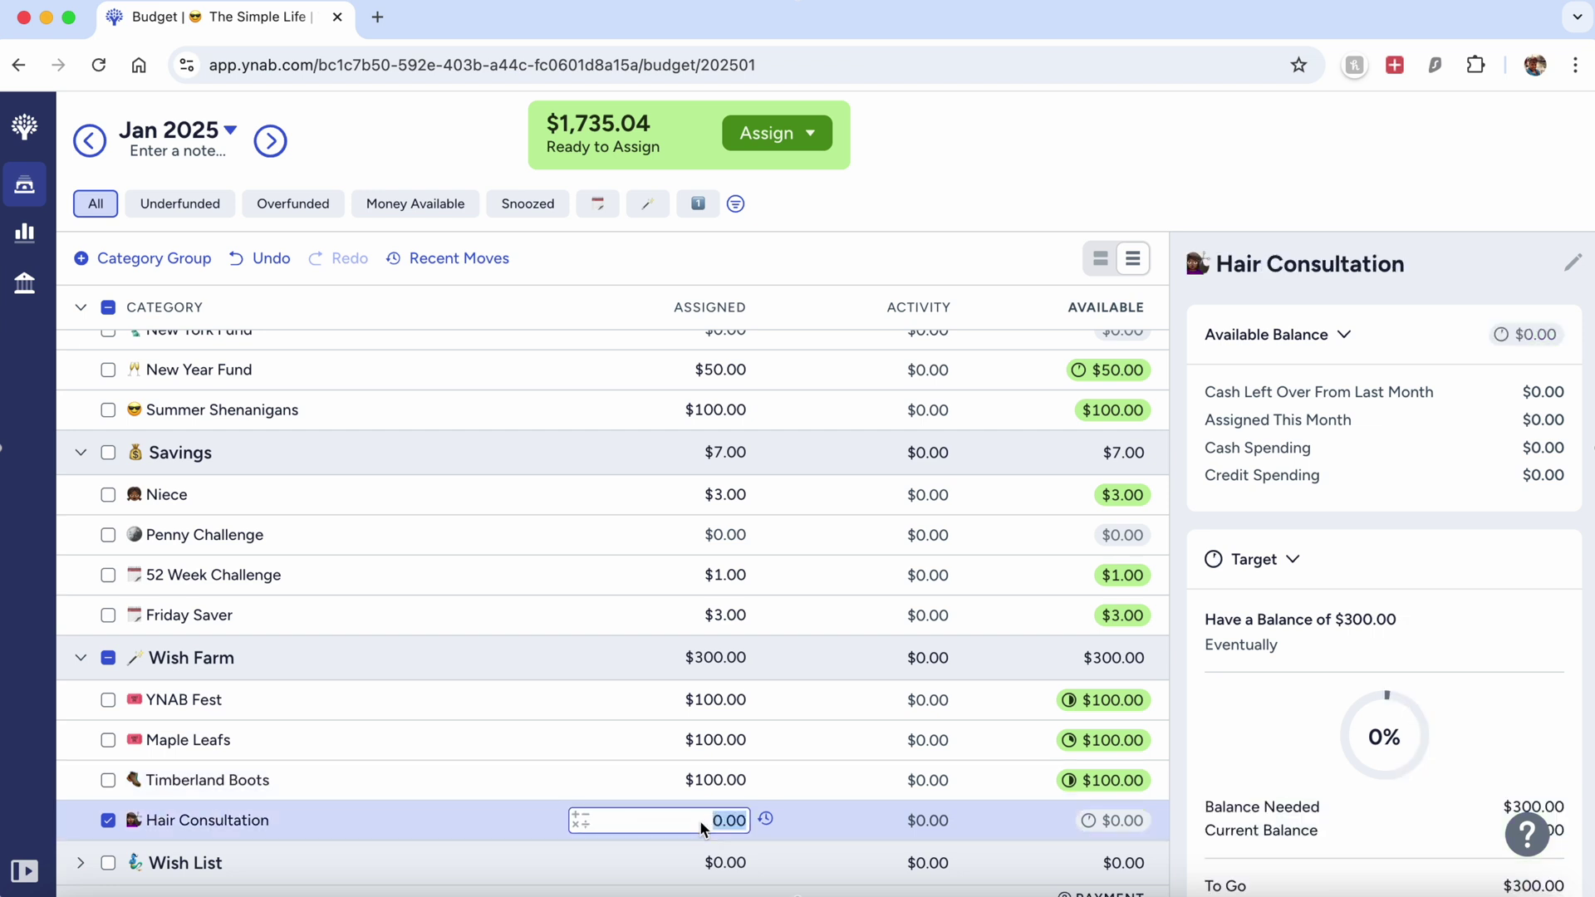
{"action": "type", "text": "100"}
{"action": "key", "text": "Return"}
{"action": "left_click", "coordinate": [109, 819]}
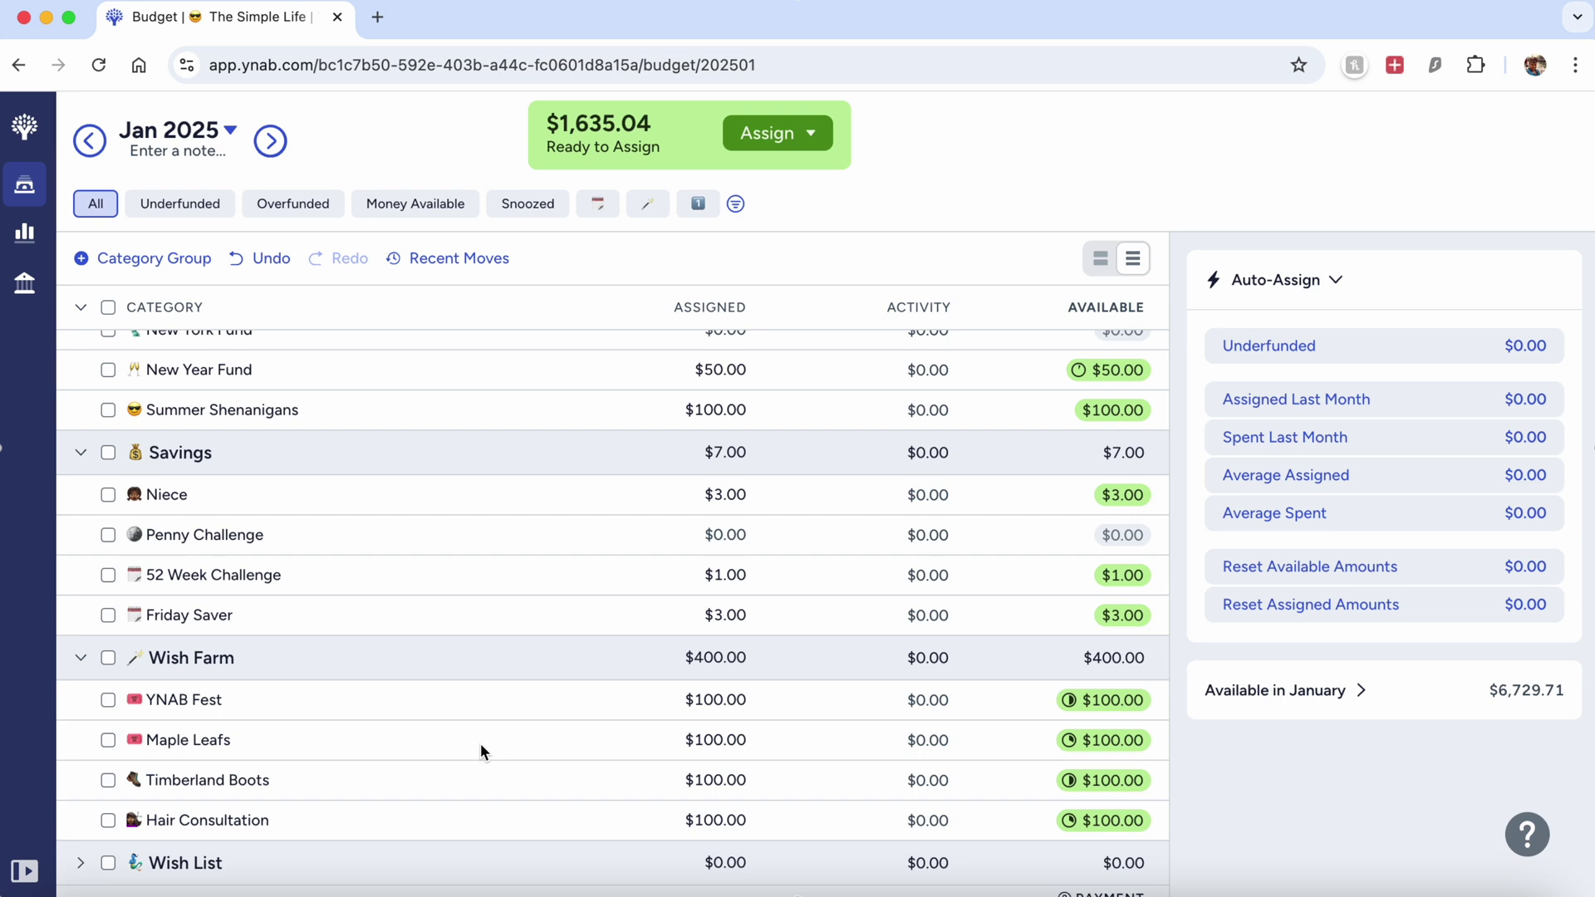
Switch the budget to February 2025 and assign a quarter of the rent, 1548/4, to the Rent category.
{"action": "scroll", "coordinate": [482, 751], "scroll_direction": "up", "scroll_amount": 10}
{"action": "scroll", "coordinate": [481, 752], "scroll_direction": "up", "scroll_amount": 15}
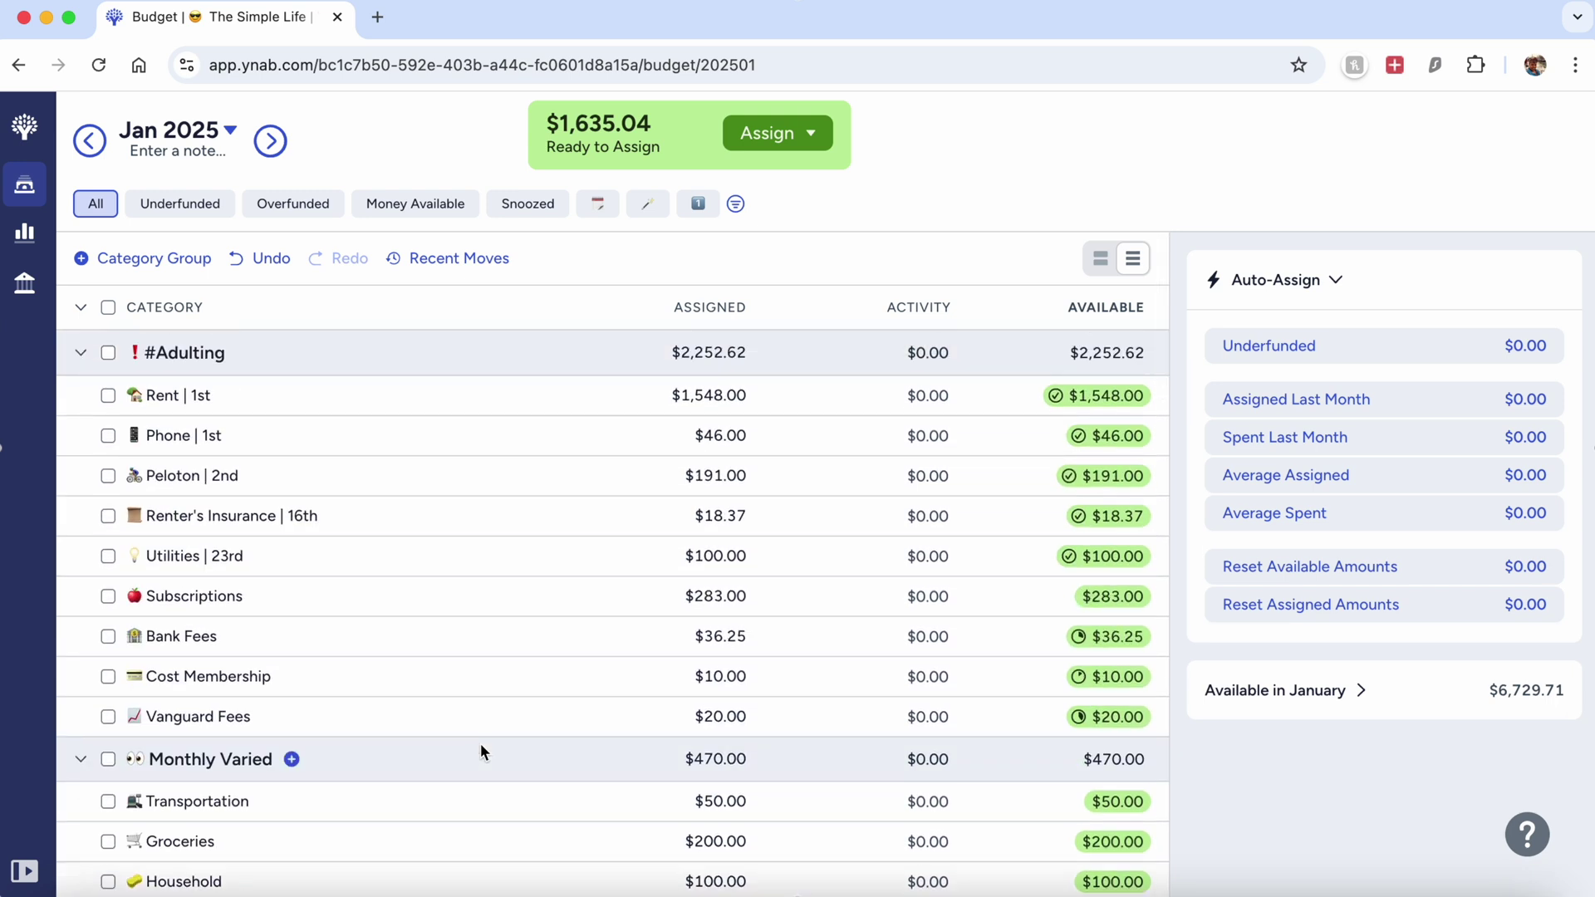
{"action": "left_click", "coordinate": [270, 141]}
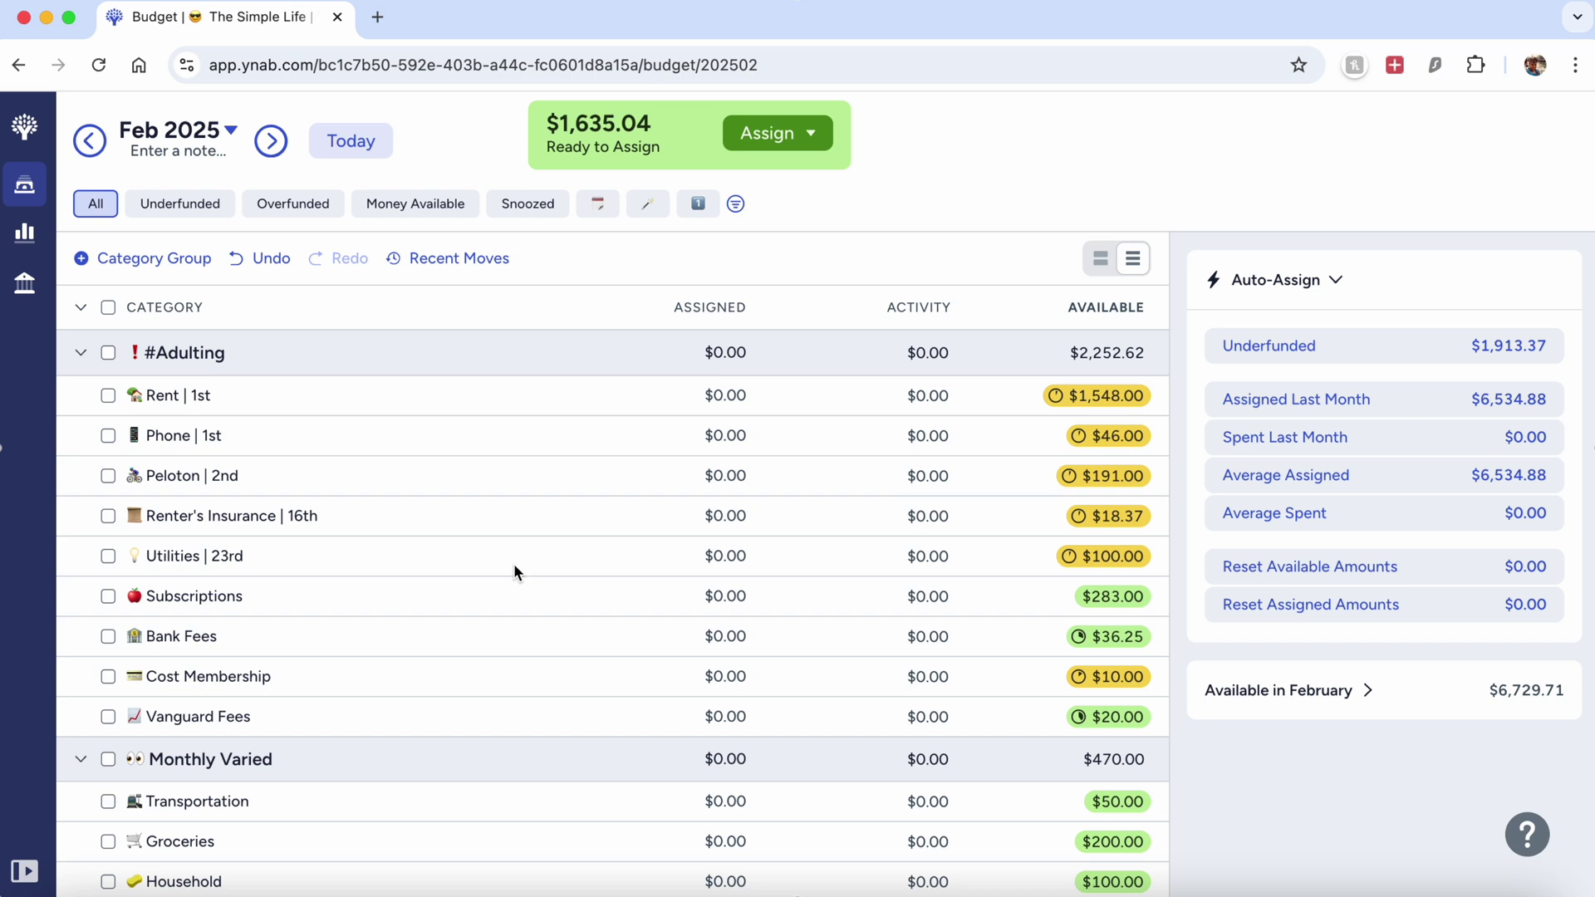
{"action": "left_click", "coordinate": [731, 395]}
{"action": "left_click", "coordinate": [731, 394]}
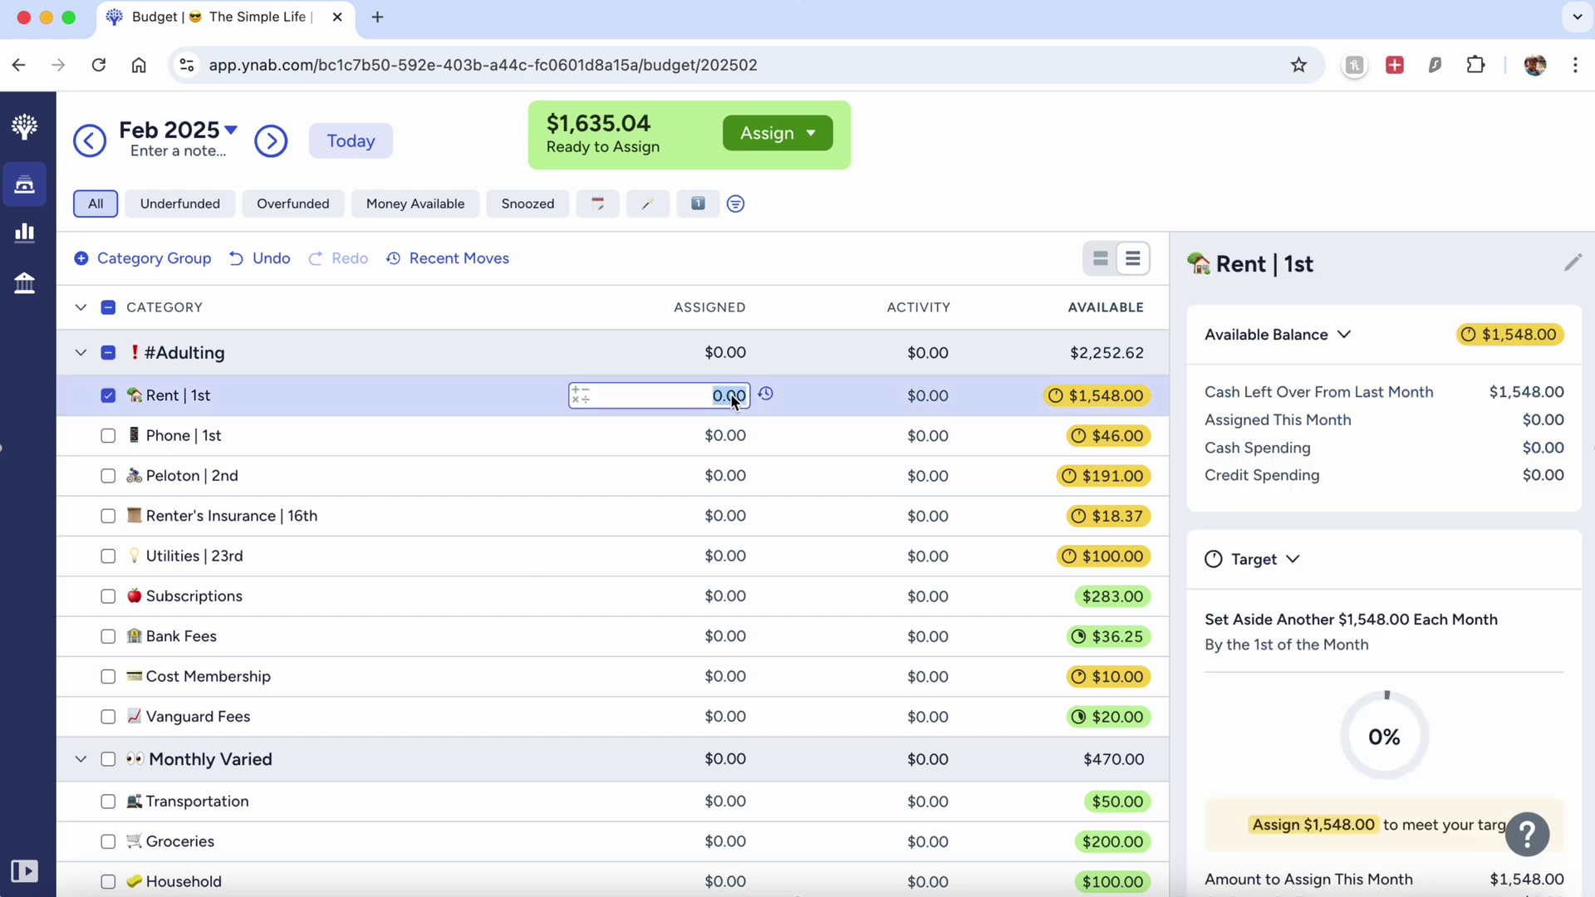
{"action": "type", "text": "1548/4"}
{"action": "key", "text": "Return"}
Assign $46 to the Phone category for February 2025.
{"action": "left_click", "coordinate": [725, 433]}
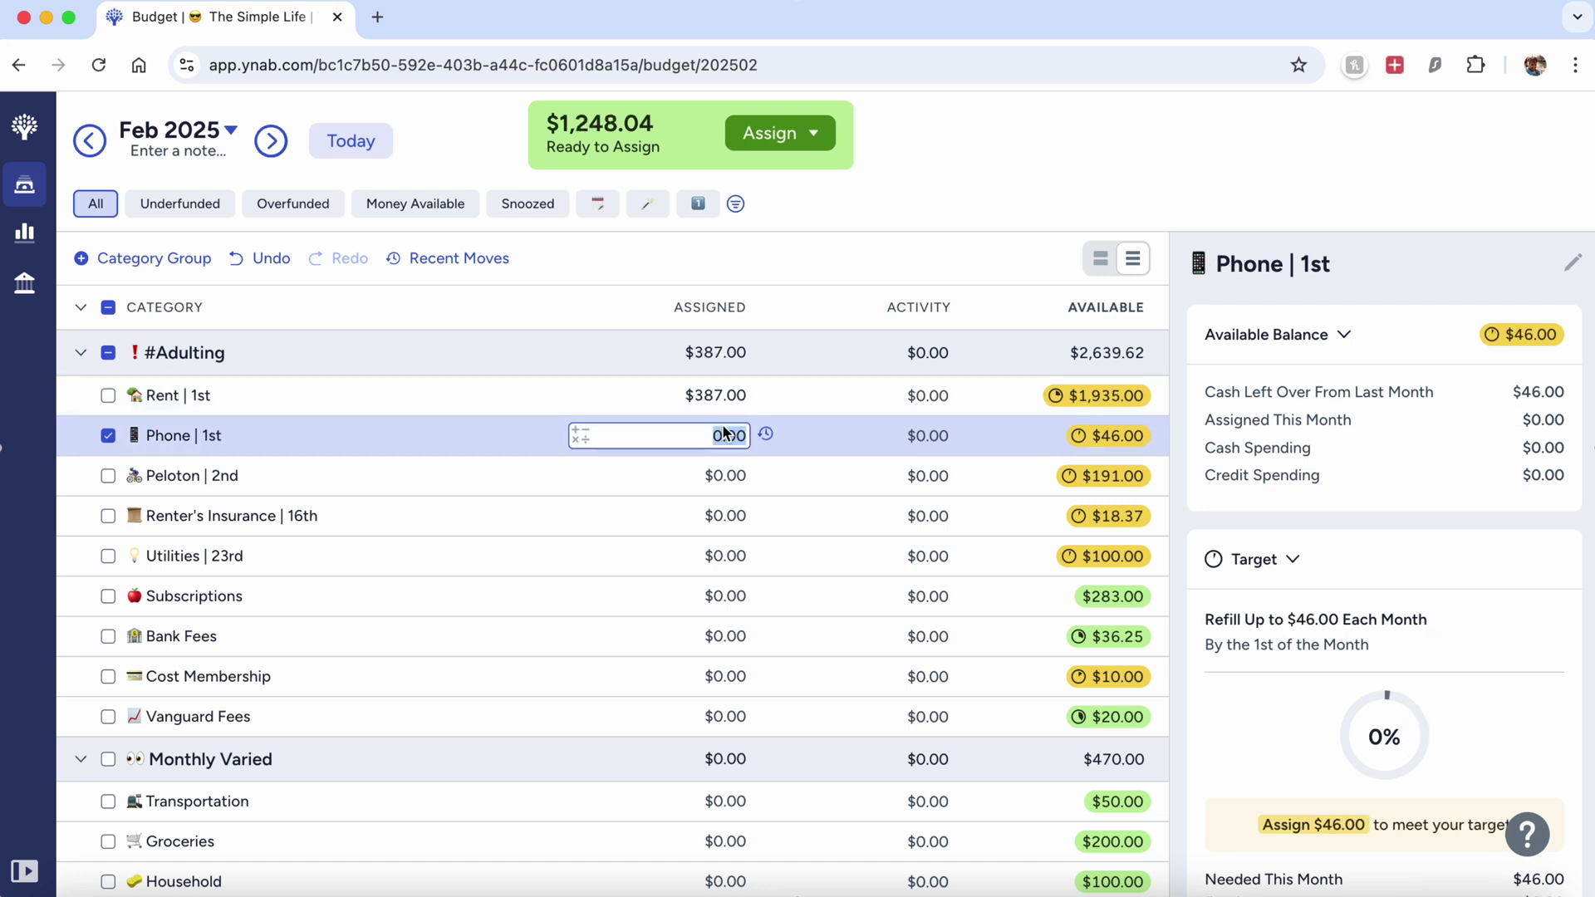
{"action": "type", "text": "46"}
{"action": "key", "text": "Return"}
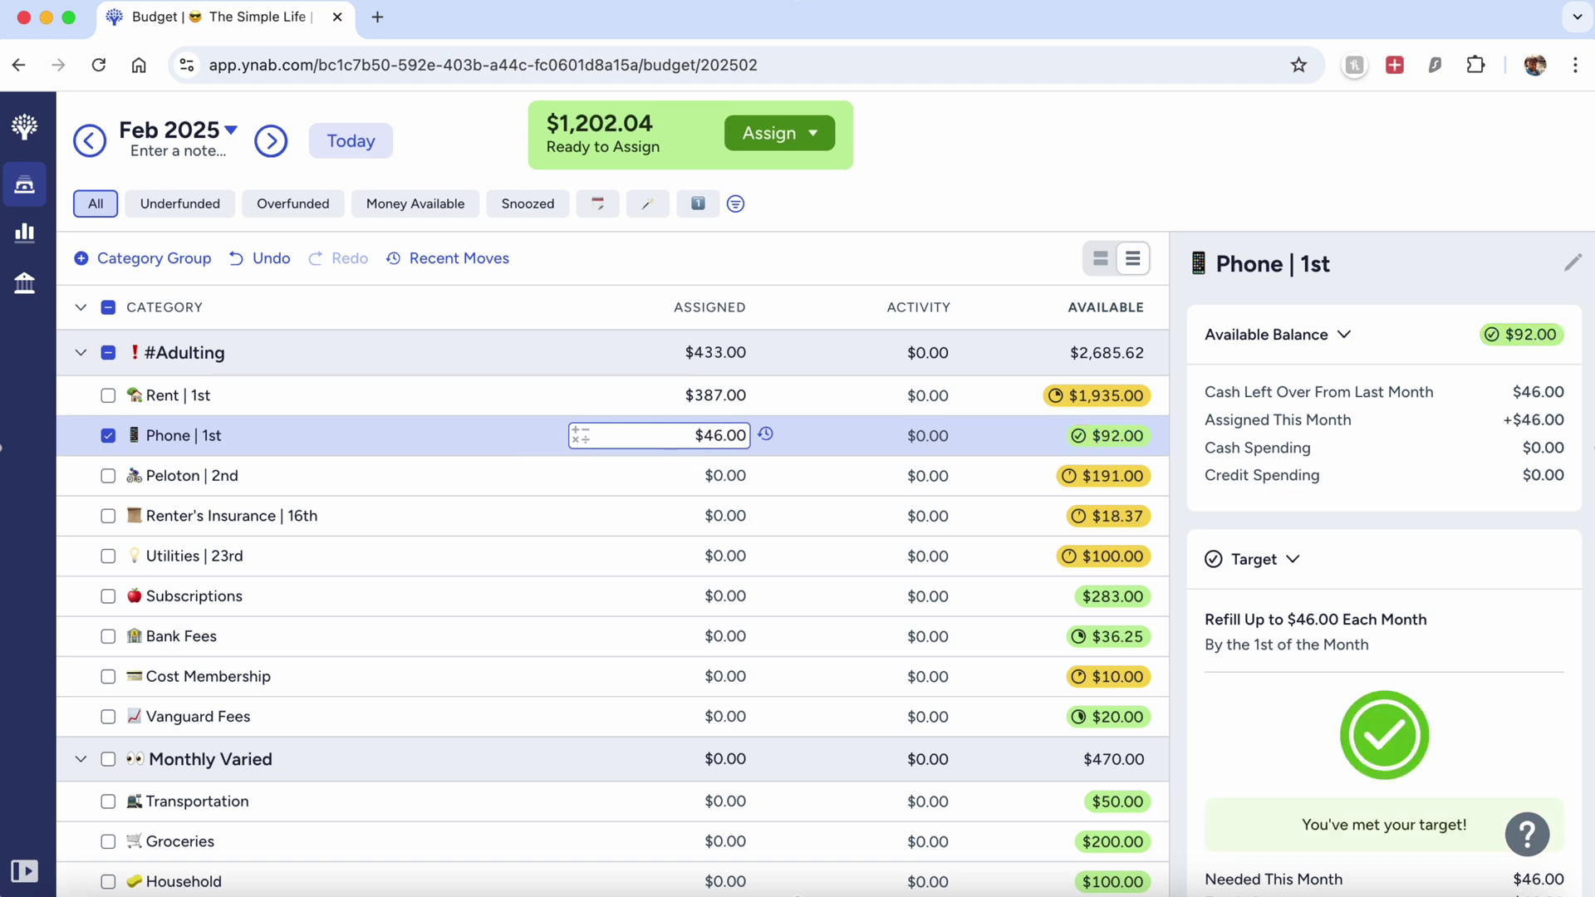
Assign half of the Peloton bill, 191/2, to Peloton and $18.37 to Renter's Insurance for February 2025.
{"action": "left_click", "coordinate": [718, 473]}
{"action": "type", "text": "191/2"}
{"action": "key", "text": "Return"}
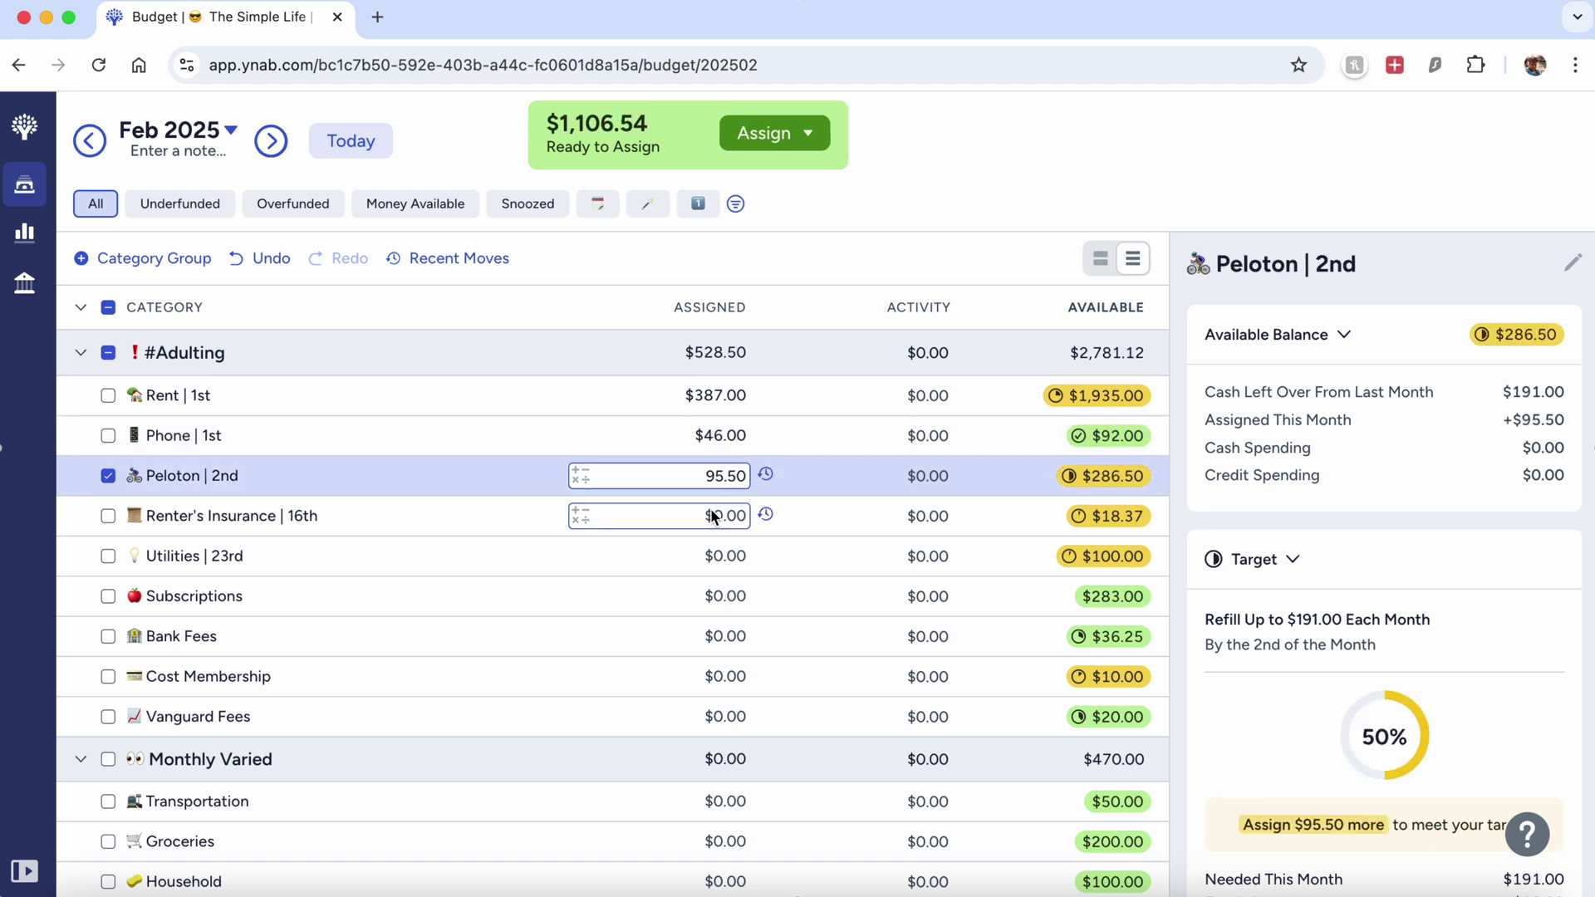
{"action": "left_click", "coordinate": [712, 515]}
{"action": "type", "text": "18.37"}
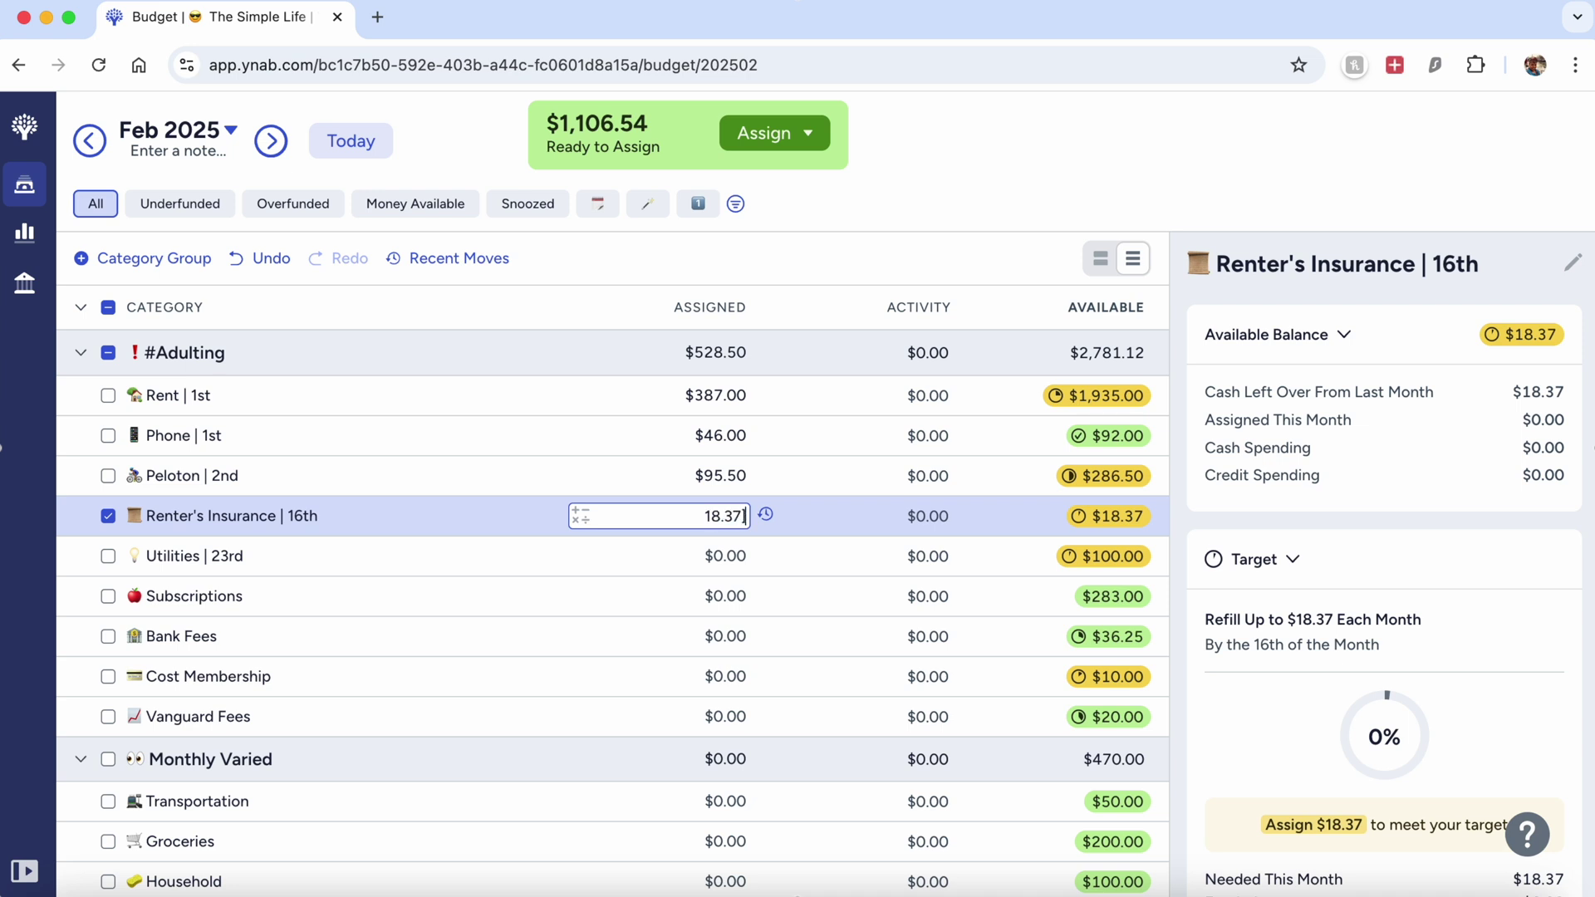
{"action": "key", "text": "Return"}
Assign $100 each to the Utilities and Subscriptions categories for February 2025.
{"action": "left_click", "coordinate": [704, 560]}
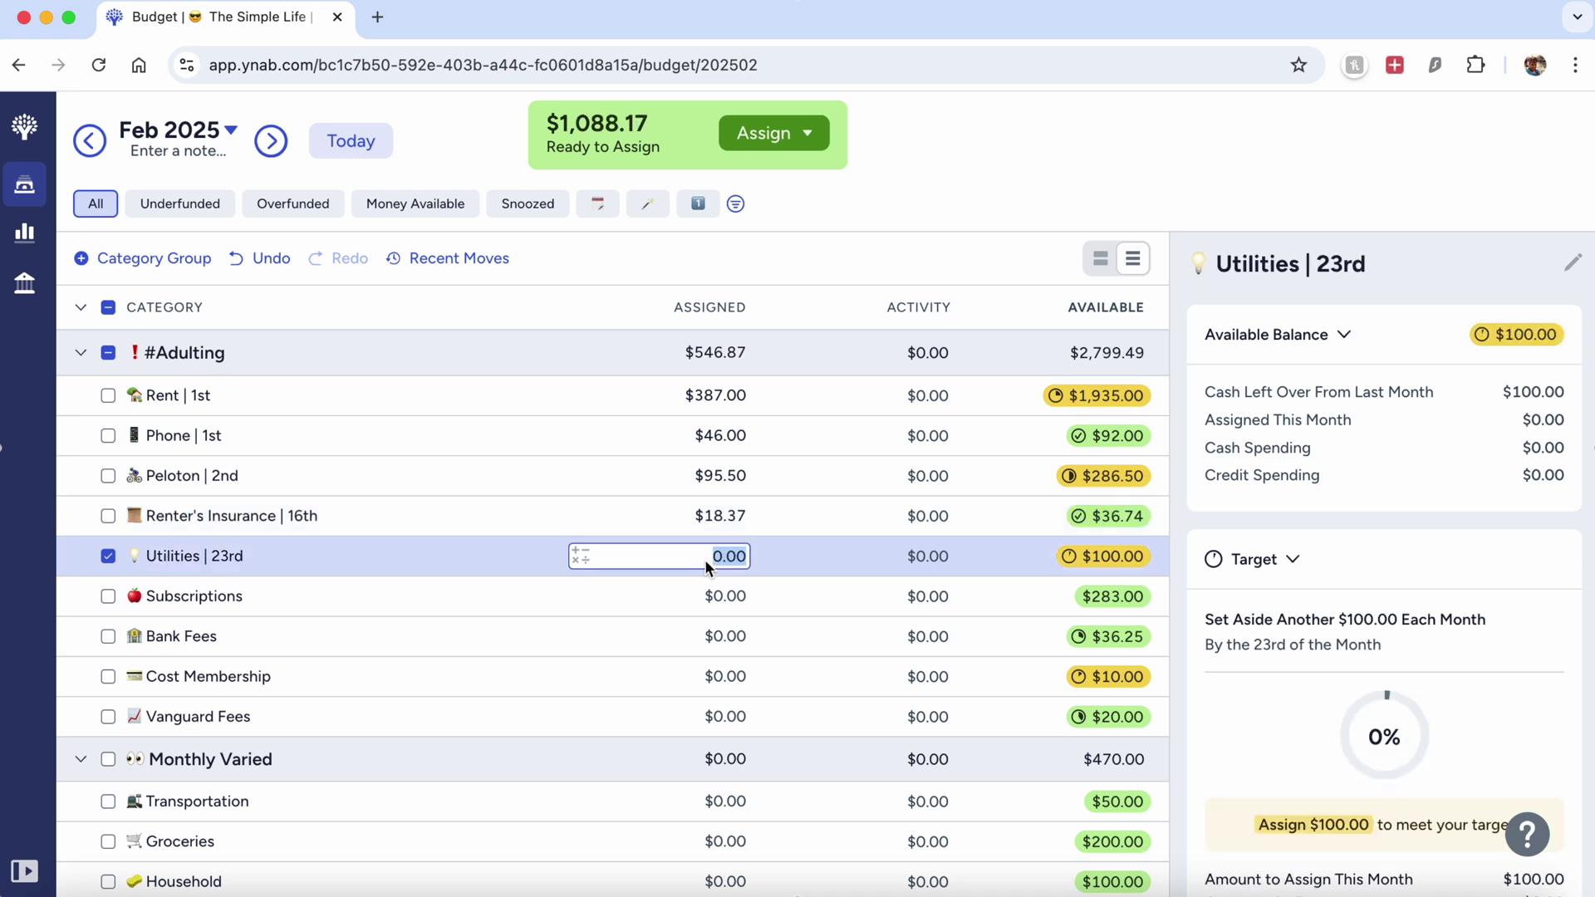
{"action": "type", "text": "100"}
{"action": "key", "text": "Return"}
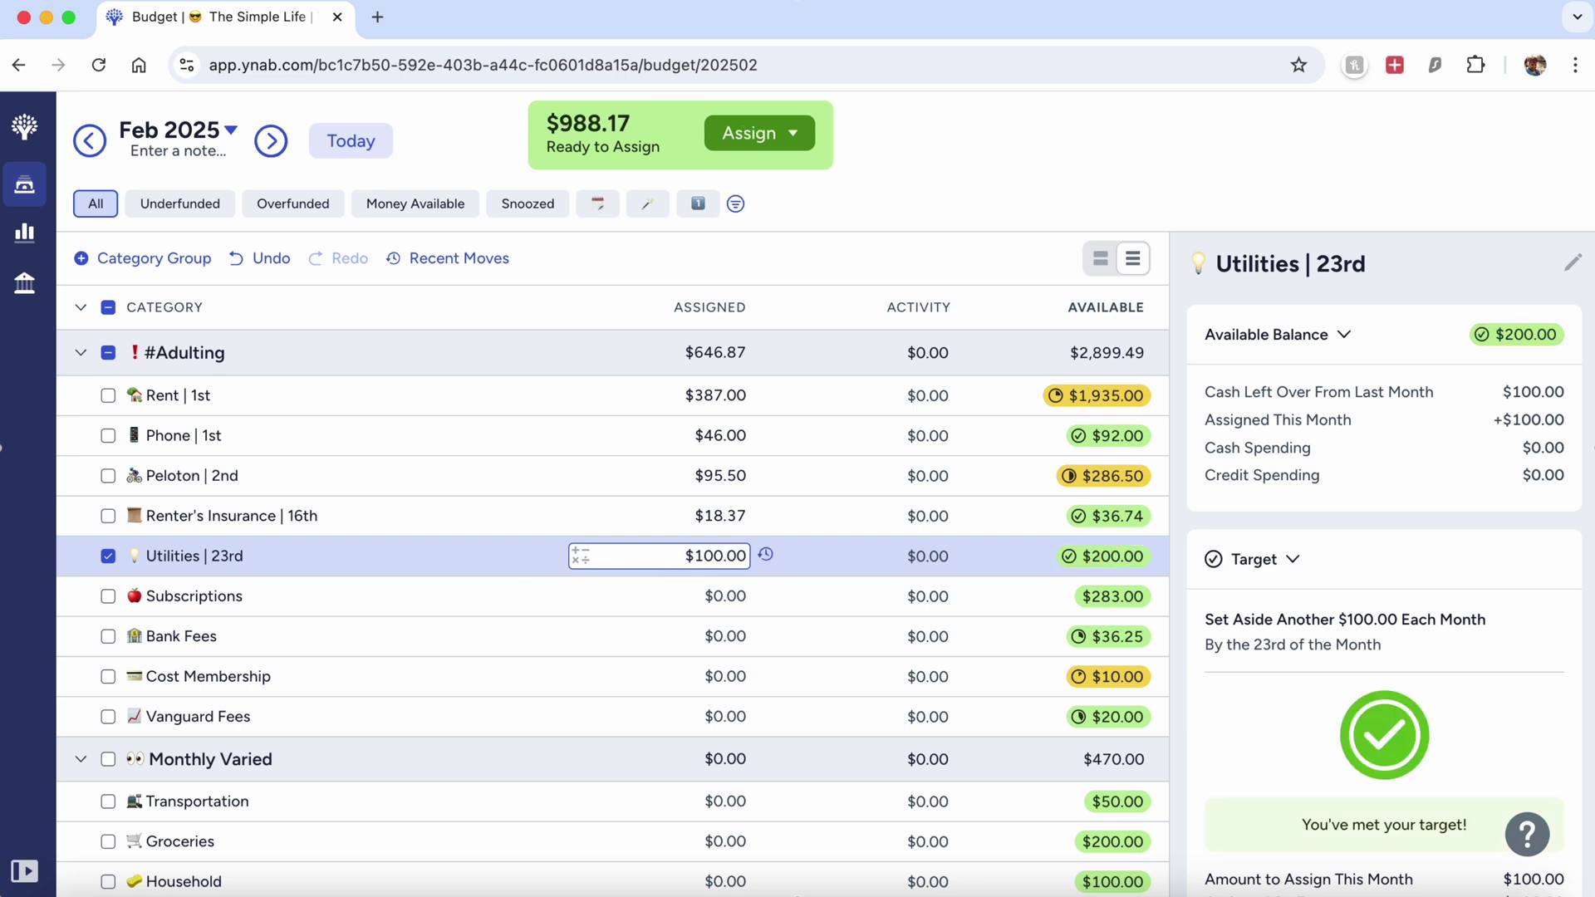
{"action": "left_click", "coordinate": [711, 600]}
{"action": "type", "text": "100"}
{"action": "key", "text": "Return"}
Assign $20 to Bank Fees and $10 to Cost Membership for February 2025.
{"action": "left_click", "coordinate": [711, 645]}
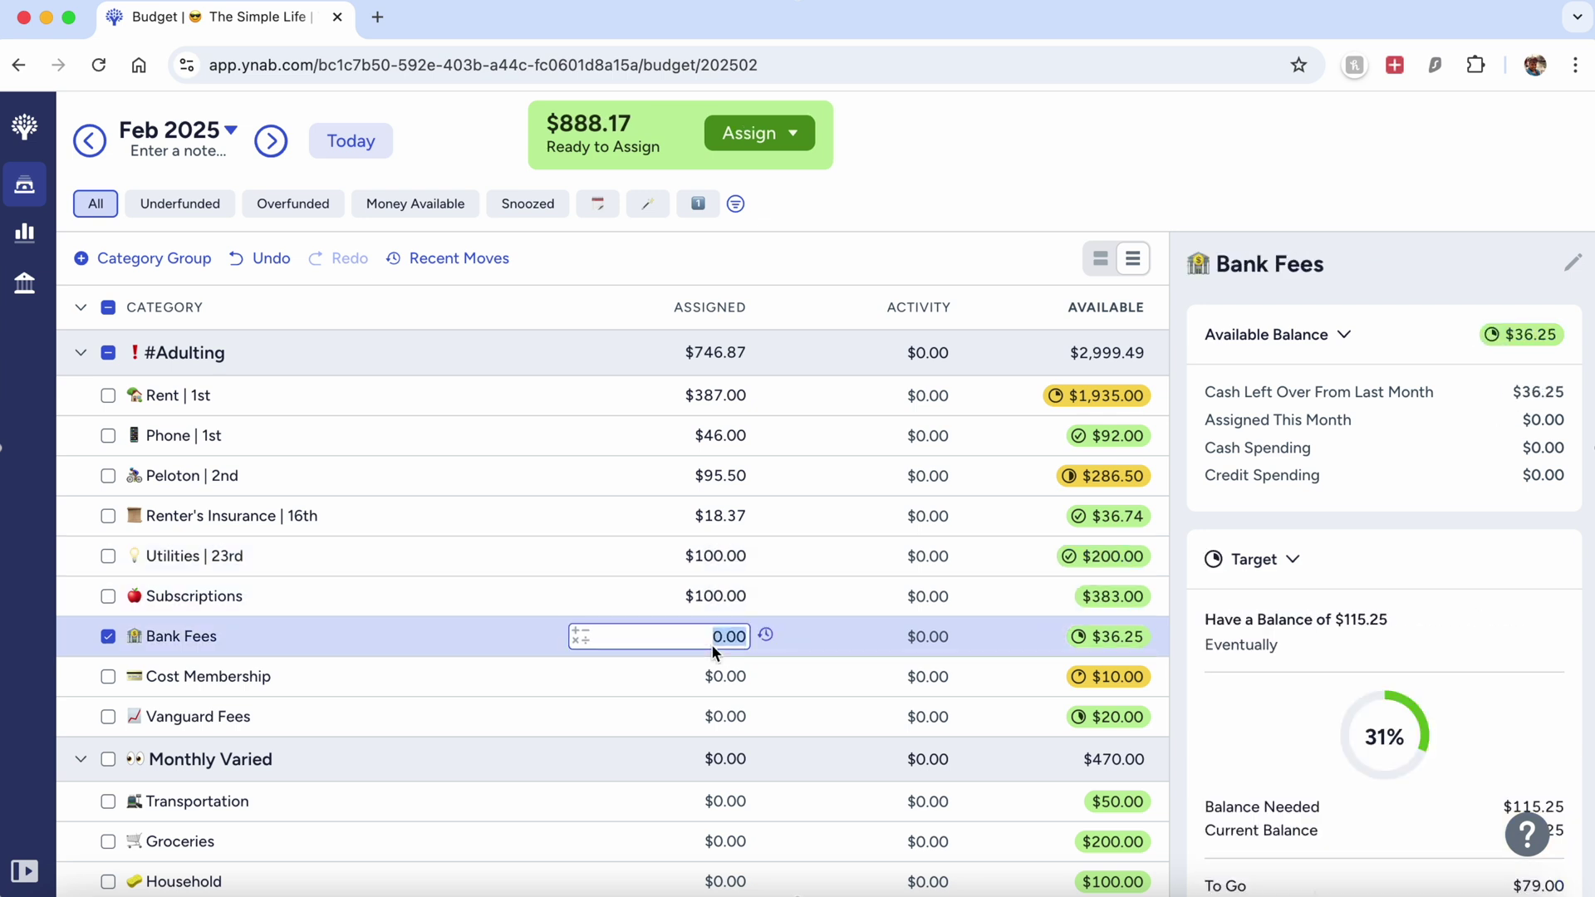
{"action": "type", "text": "20"}
{"action": "key", "text": "Return"}
{"action": "left_click", "coordinate": [710, 680]}
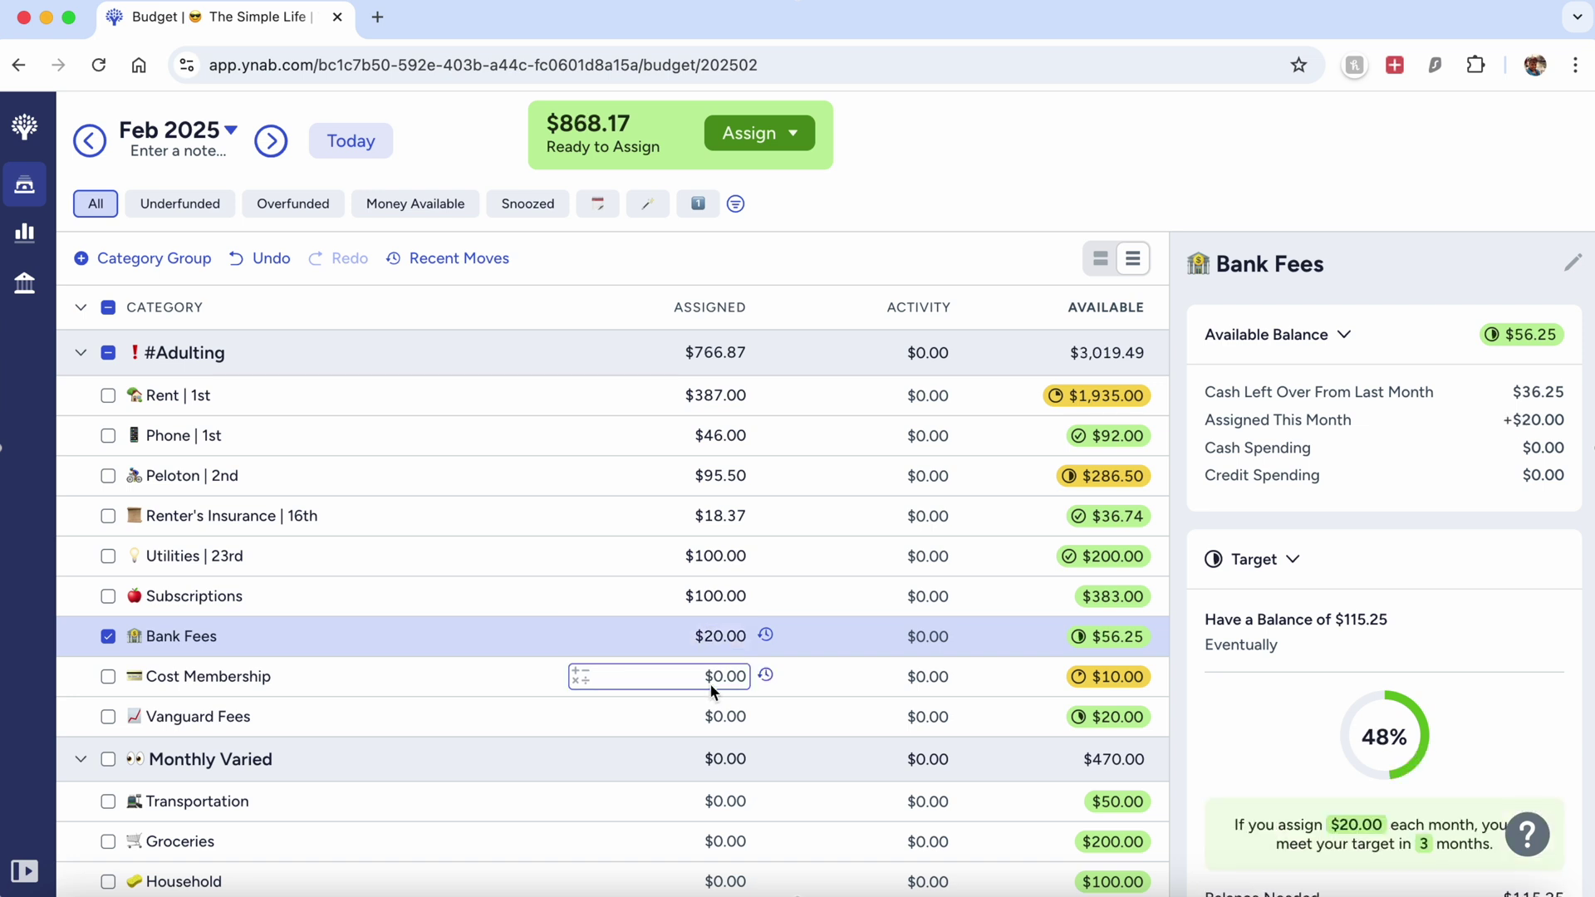
{"action": "type", "text": "10"}
{"action": "key", "text": "Return"}
Assign $20 to Vanguard Fees for February 2025, and review the combined summary of the #Adulting group.
{"action": "left_click", "coordinate": [711, 716]}
{"action": "type", "text": "20"}
{"action": "key", "text": "Return"}
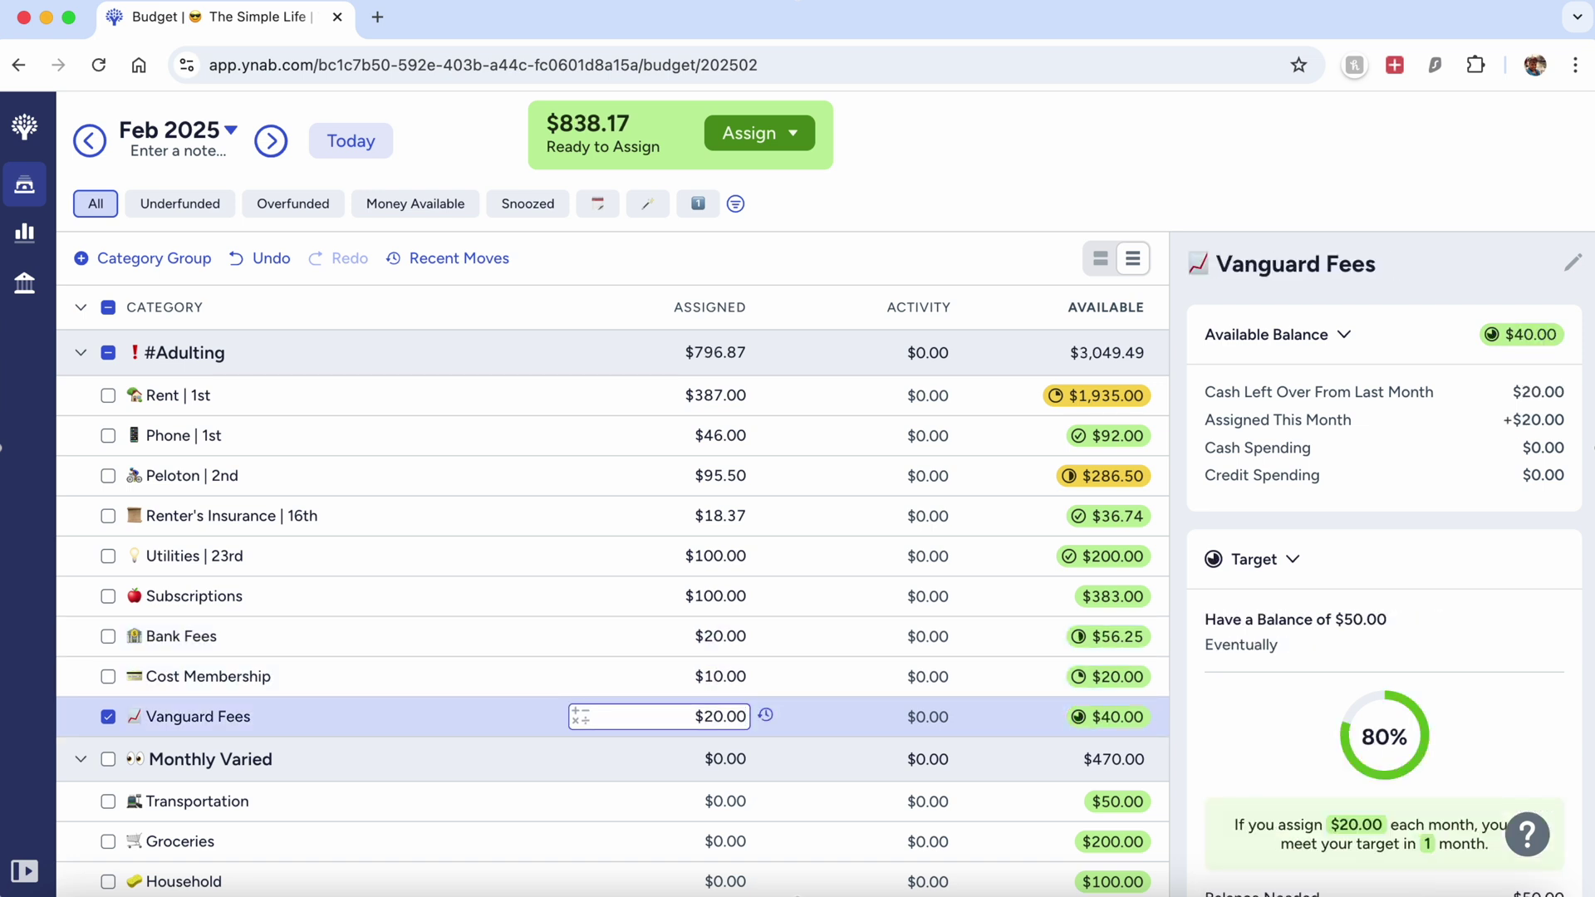
{"action": "left_click", "coordinate": [109, 717]}
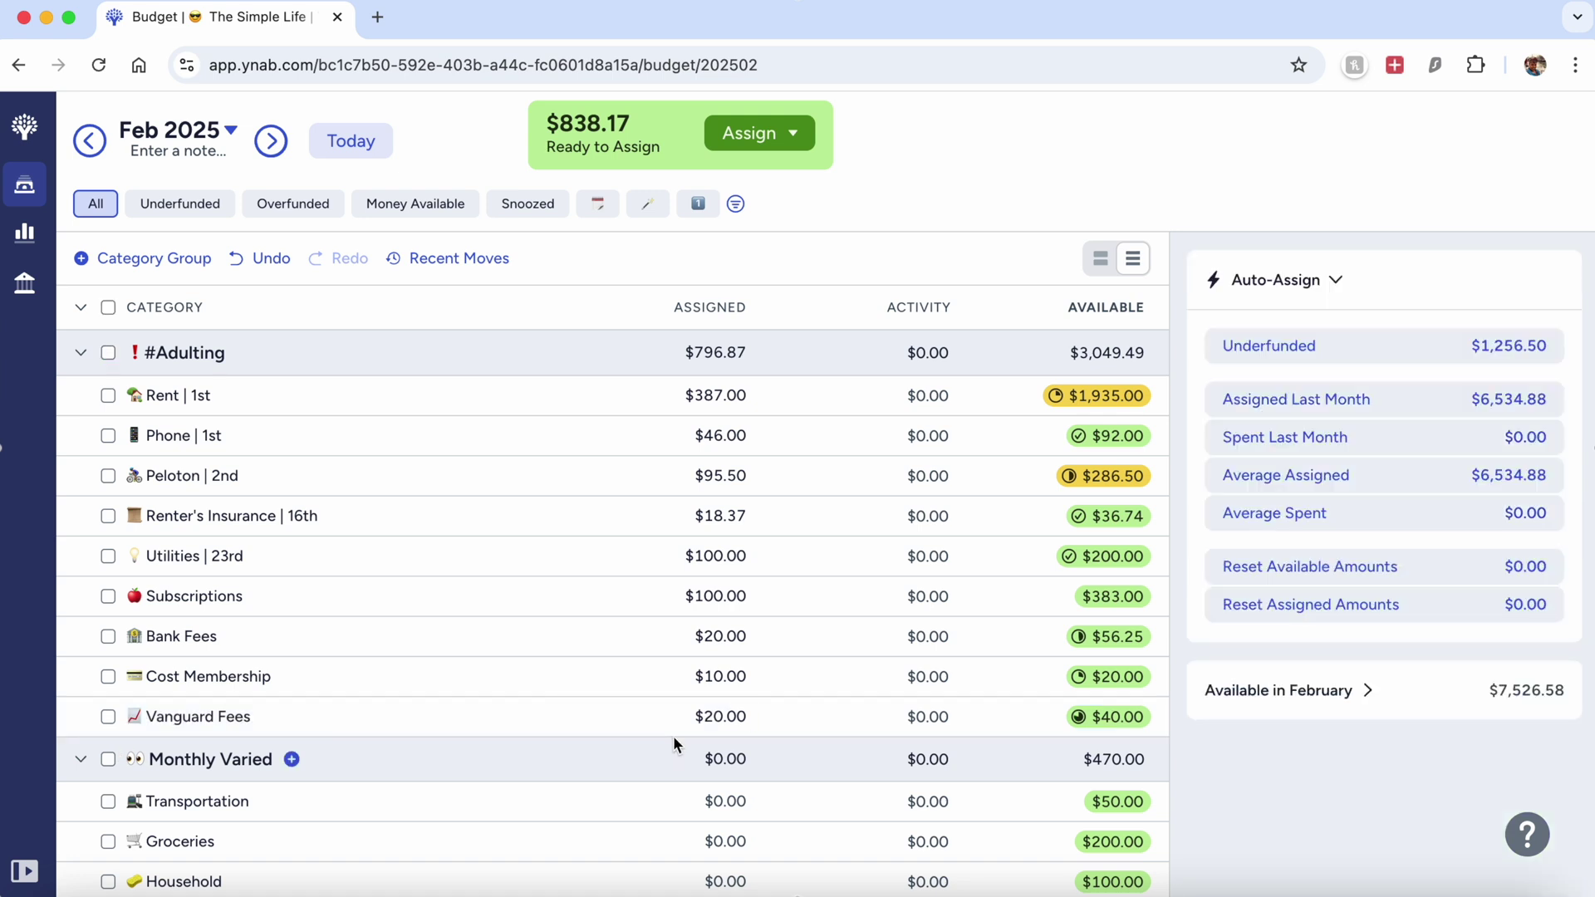
{"action": "left_click", "coordinate": [107, 353]}
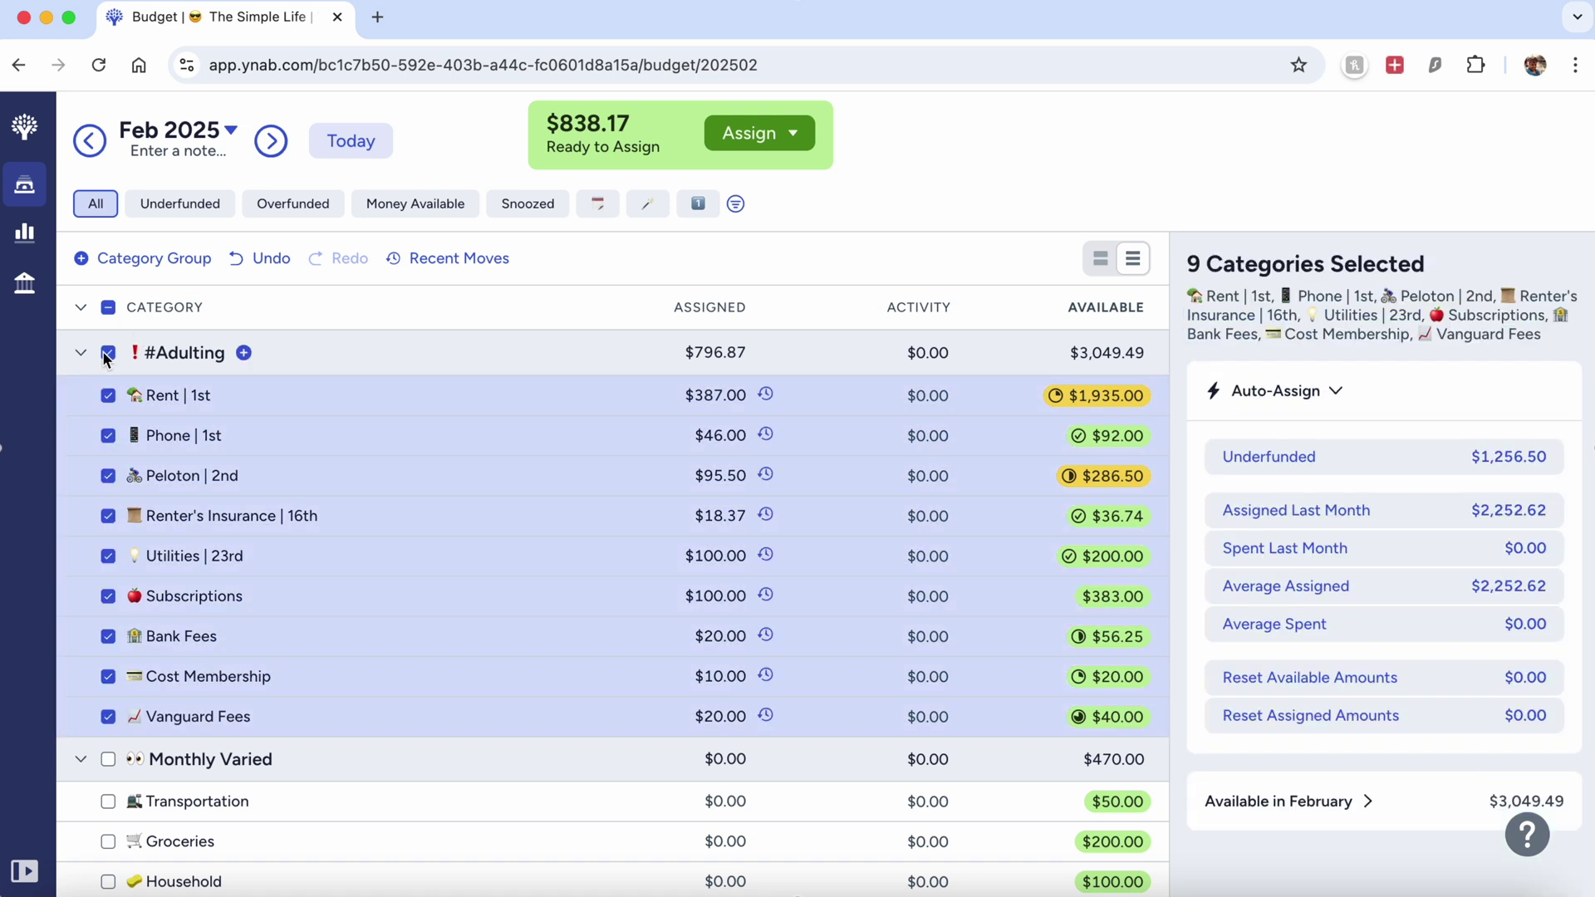
{"action": "left_click", "coordinate": [108, 353]}
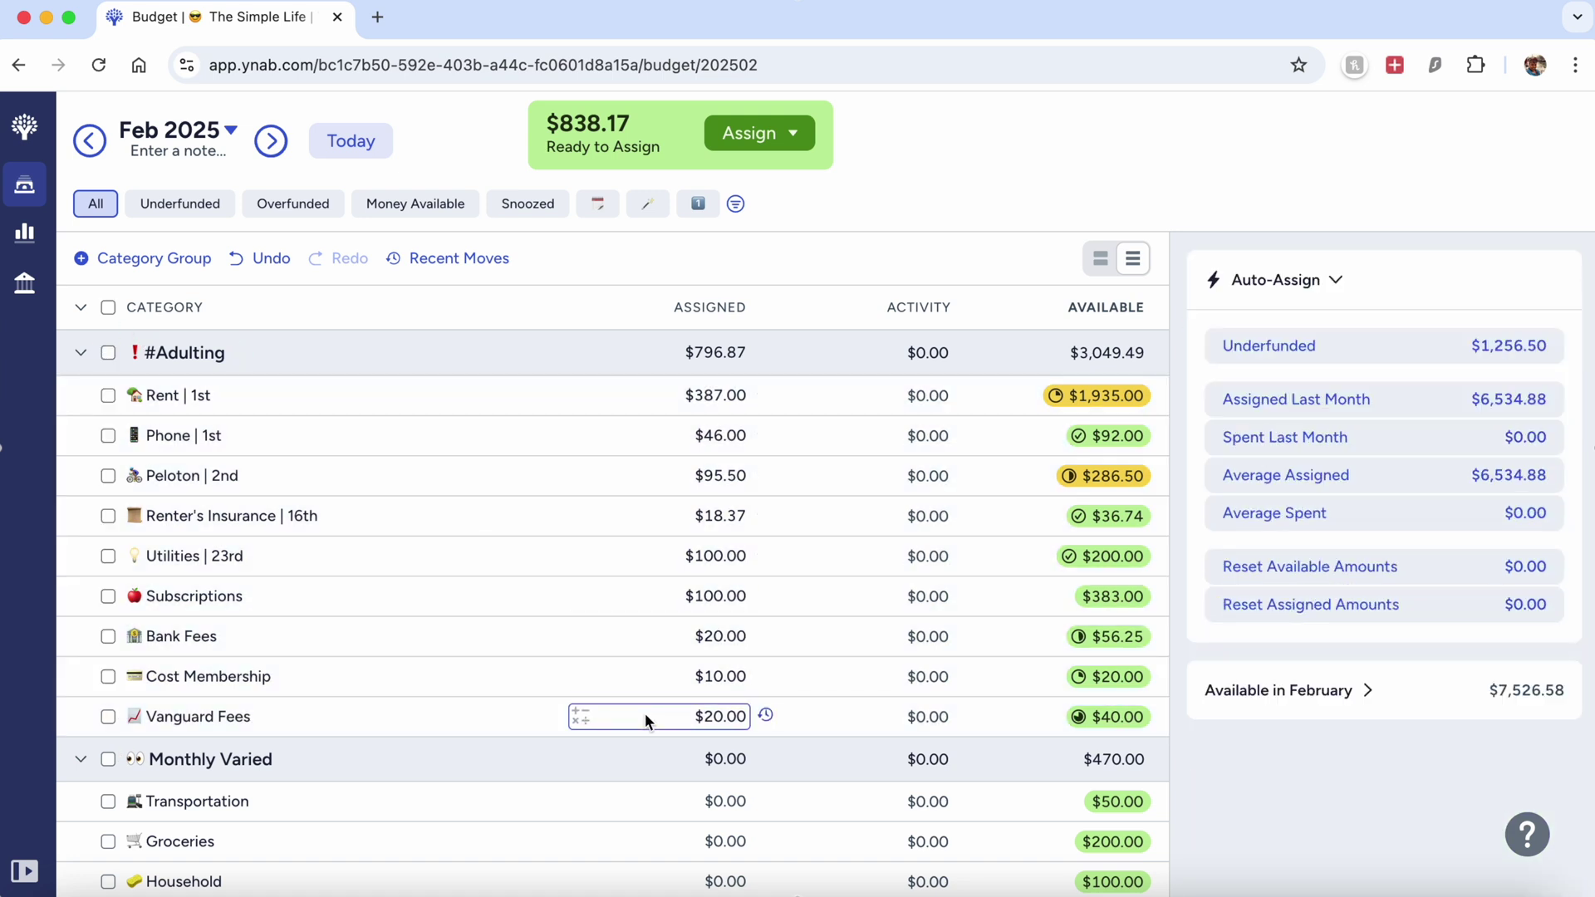
Set the February 2025 Rent assignment to $400, leaving no category selected.
{"action": "scroll", "coordinate": [645, 720], "scroll_direction": "down", "scroll_amount": 5}
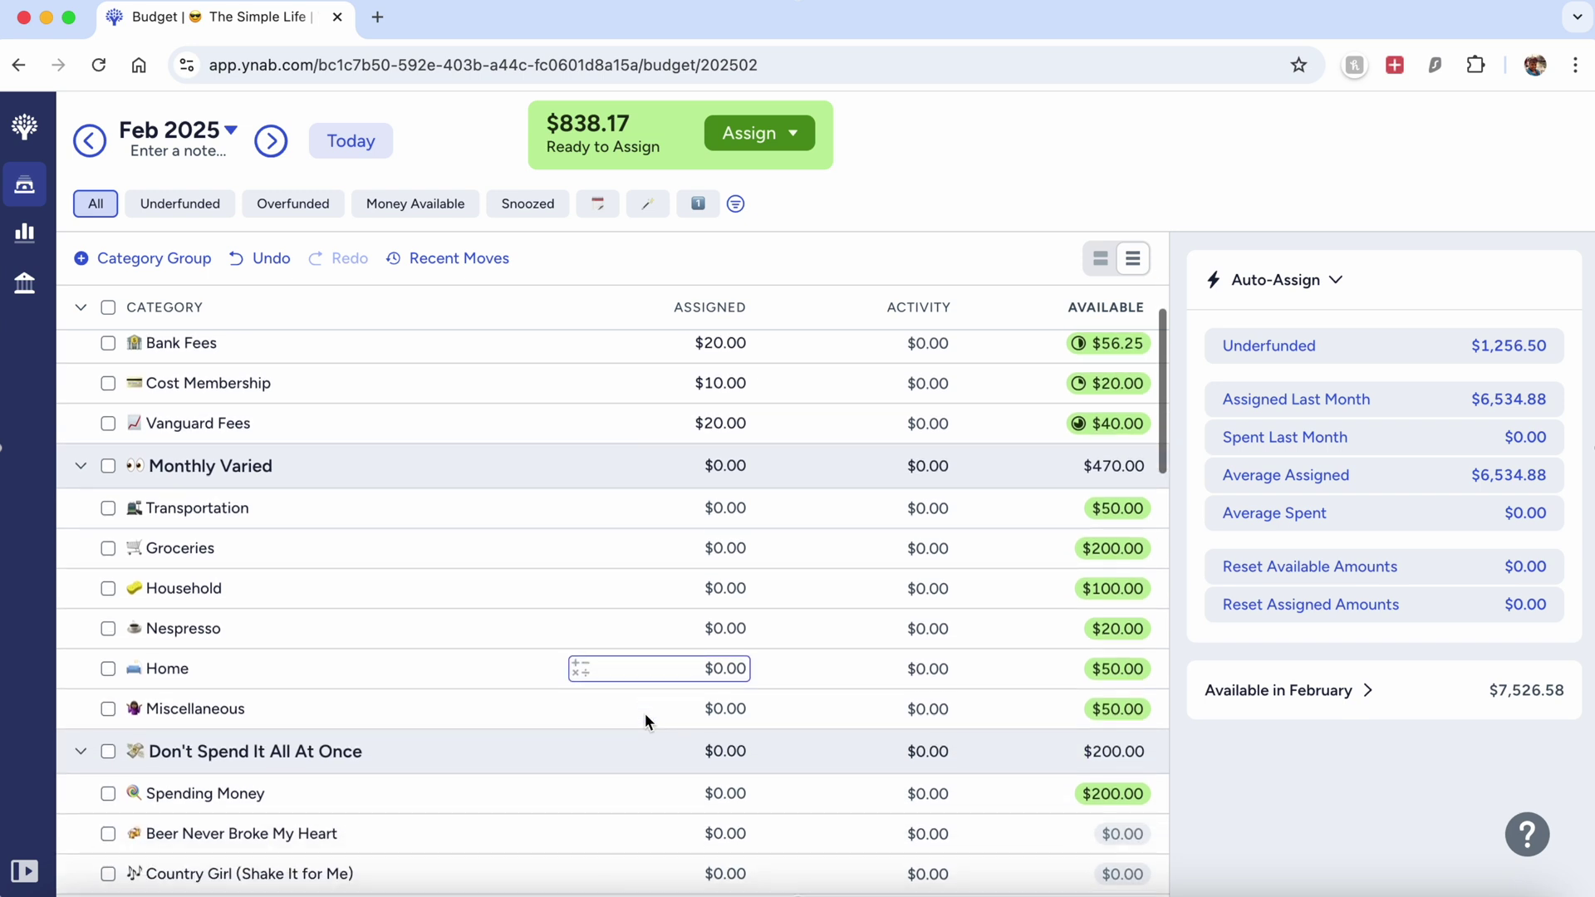
{"action": "scroll", "coordinate": [645, 713], "scroll_direction": "down", "scroll_amount": 7}
{"action": "scroll", "coordinate": [646, 719], "scroll_direction": "down", "scroll_amount": 8}
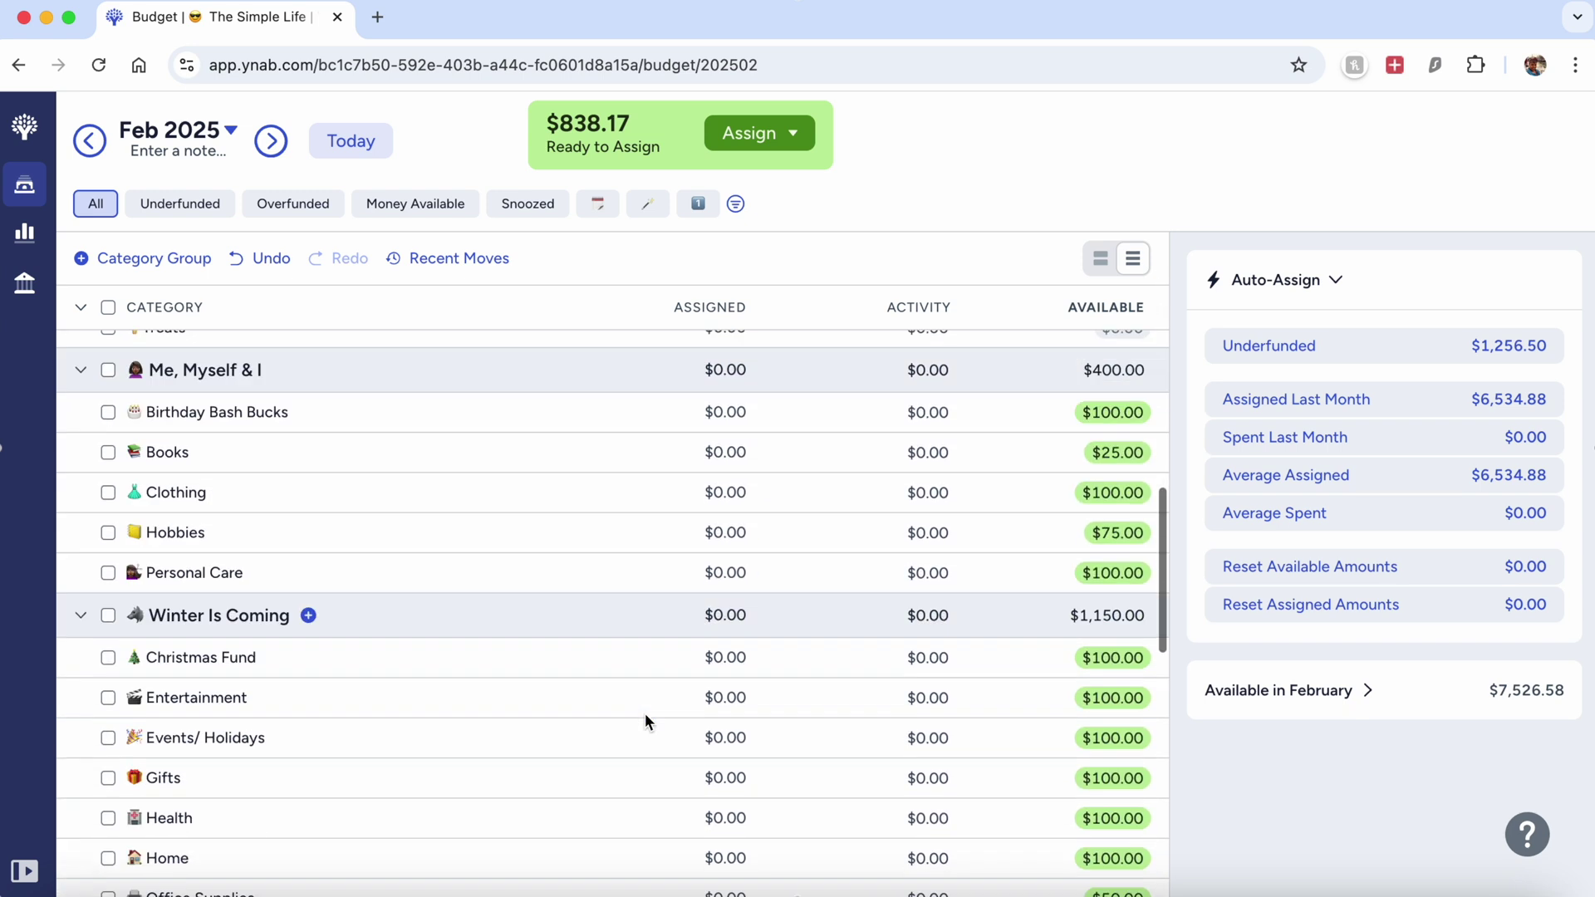
{"action": "scroll", "coordinate": [645, 713], "scroll_direction": "up", "scroll_amount": 20}
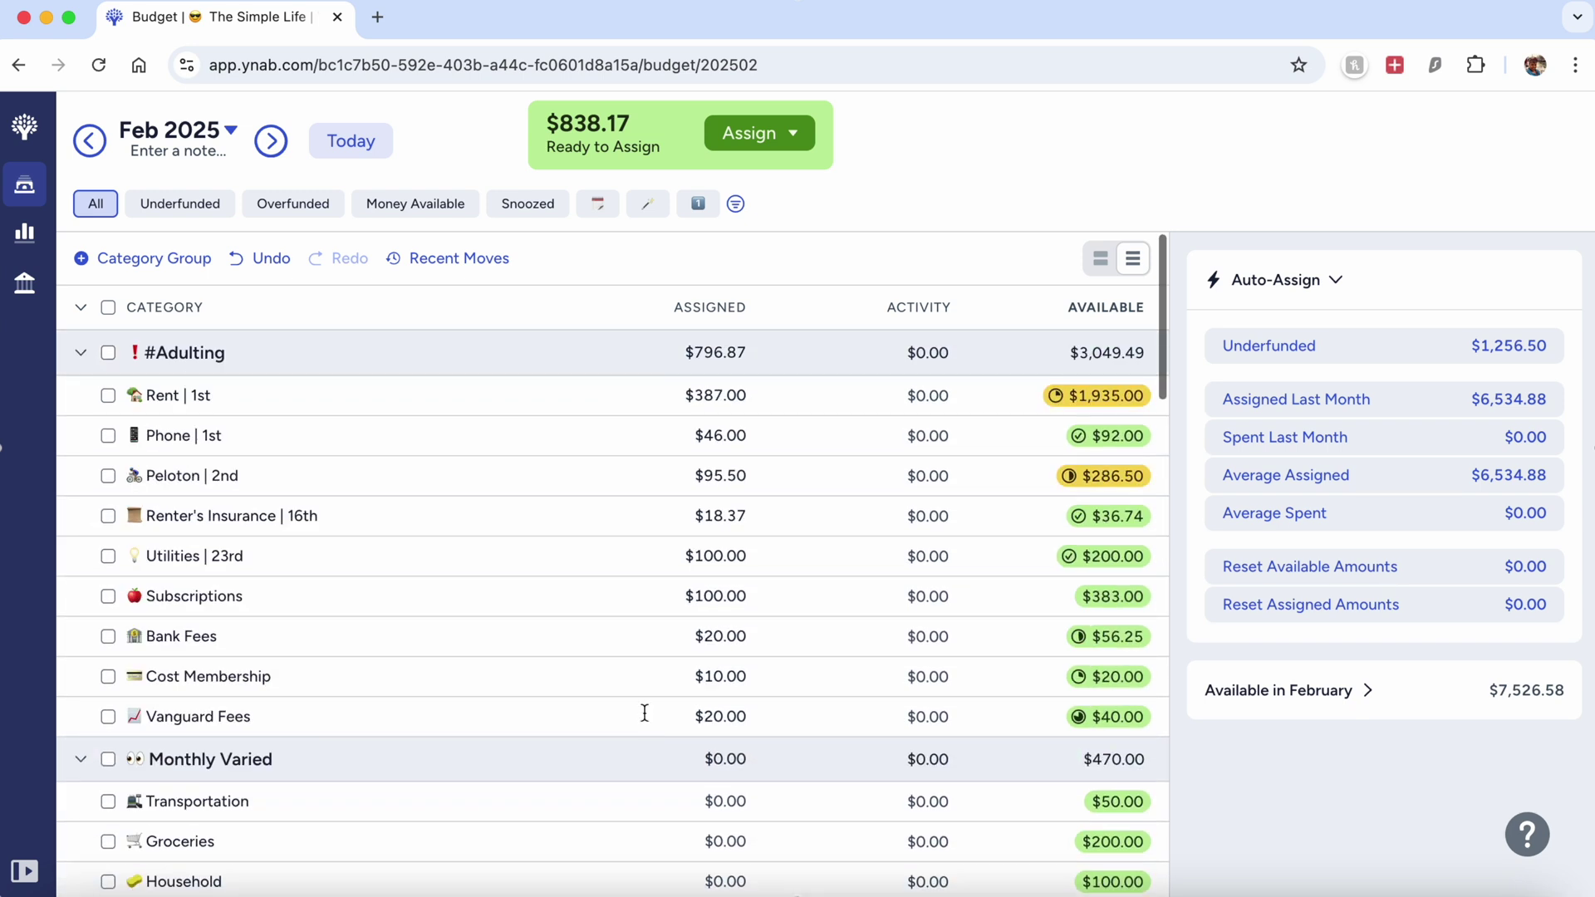
{"action": "left_click", "coordinate": [704, 396]}
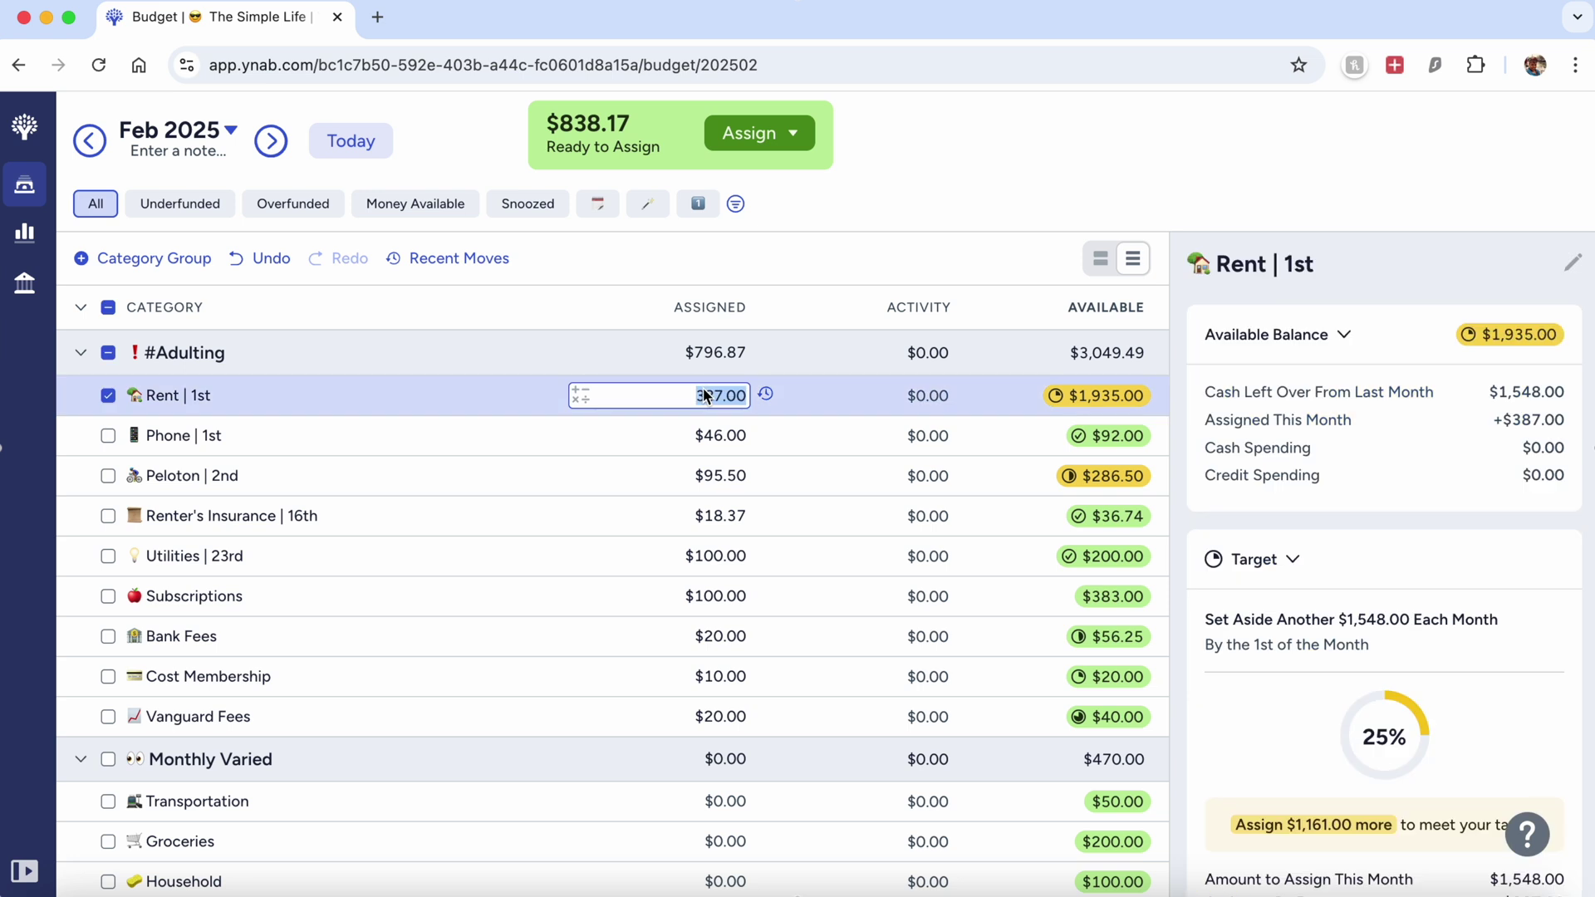
{"action": "type", "text": "400"}
{"action": "key", "text": "Return"}
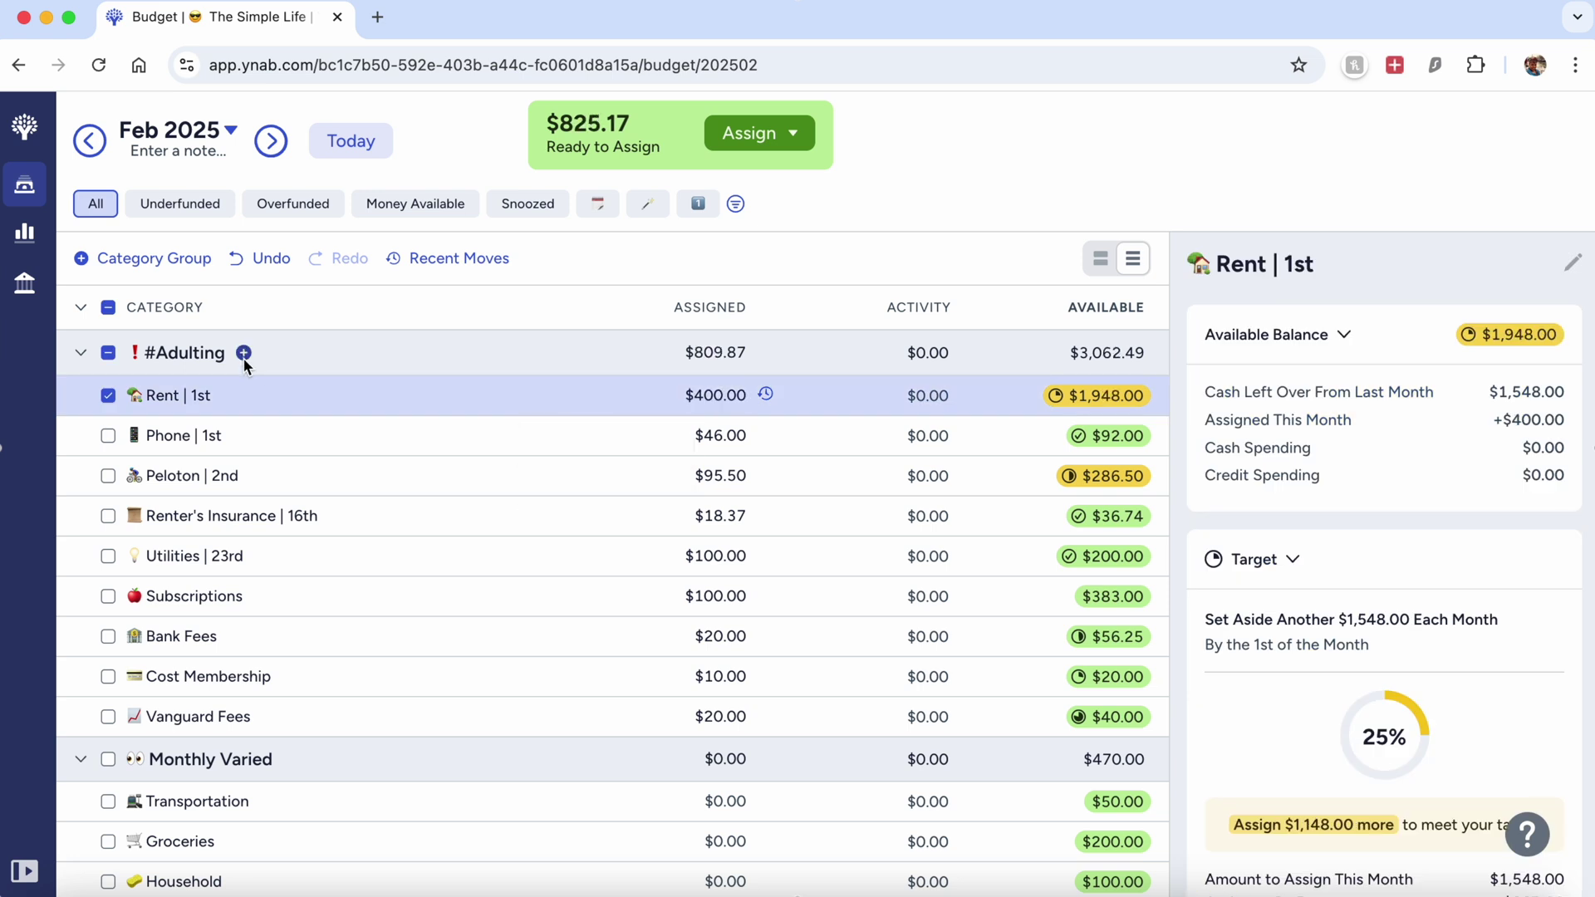
{"action": "left_click", "coordinate": [108, 396]}
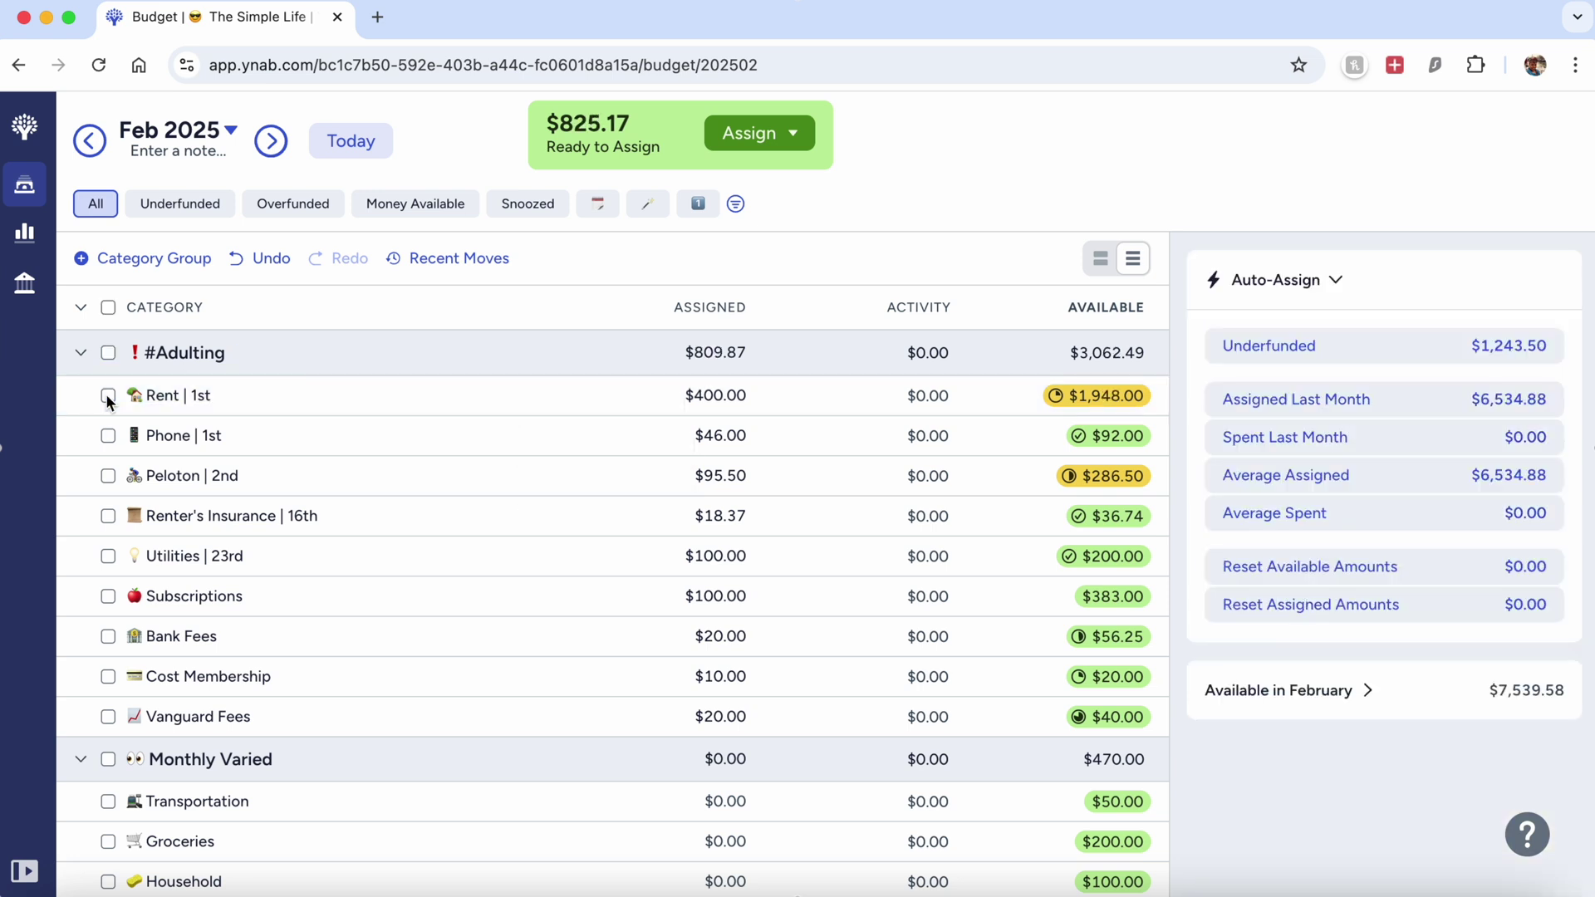
Switch the budget back to January 2025 and triple the Travel category's assignment in the Winter Is Coming group to $1,200.
{"action": "left_click", "coordinate": [90, 141]}
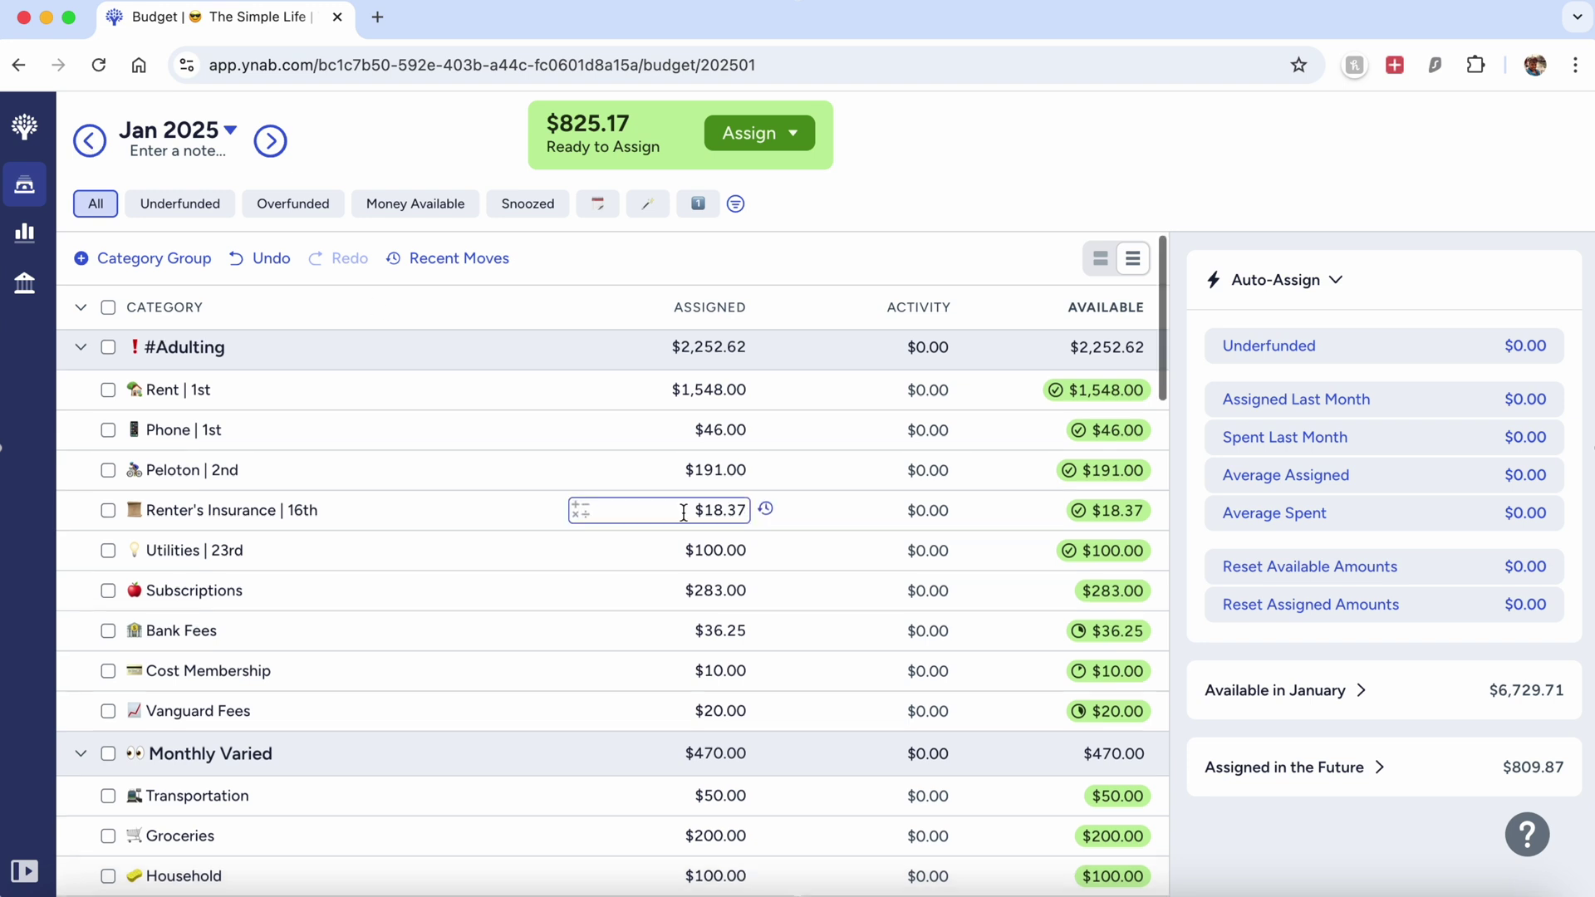
{"action": "scroll", "coordinate": [684, 513], "scroll_direction": "down", "scroll_amount": 15}
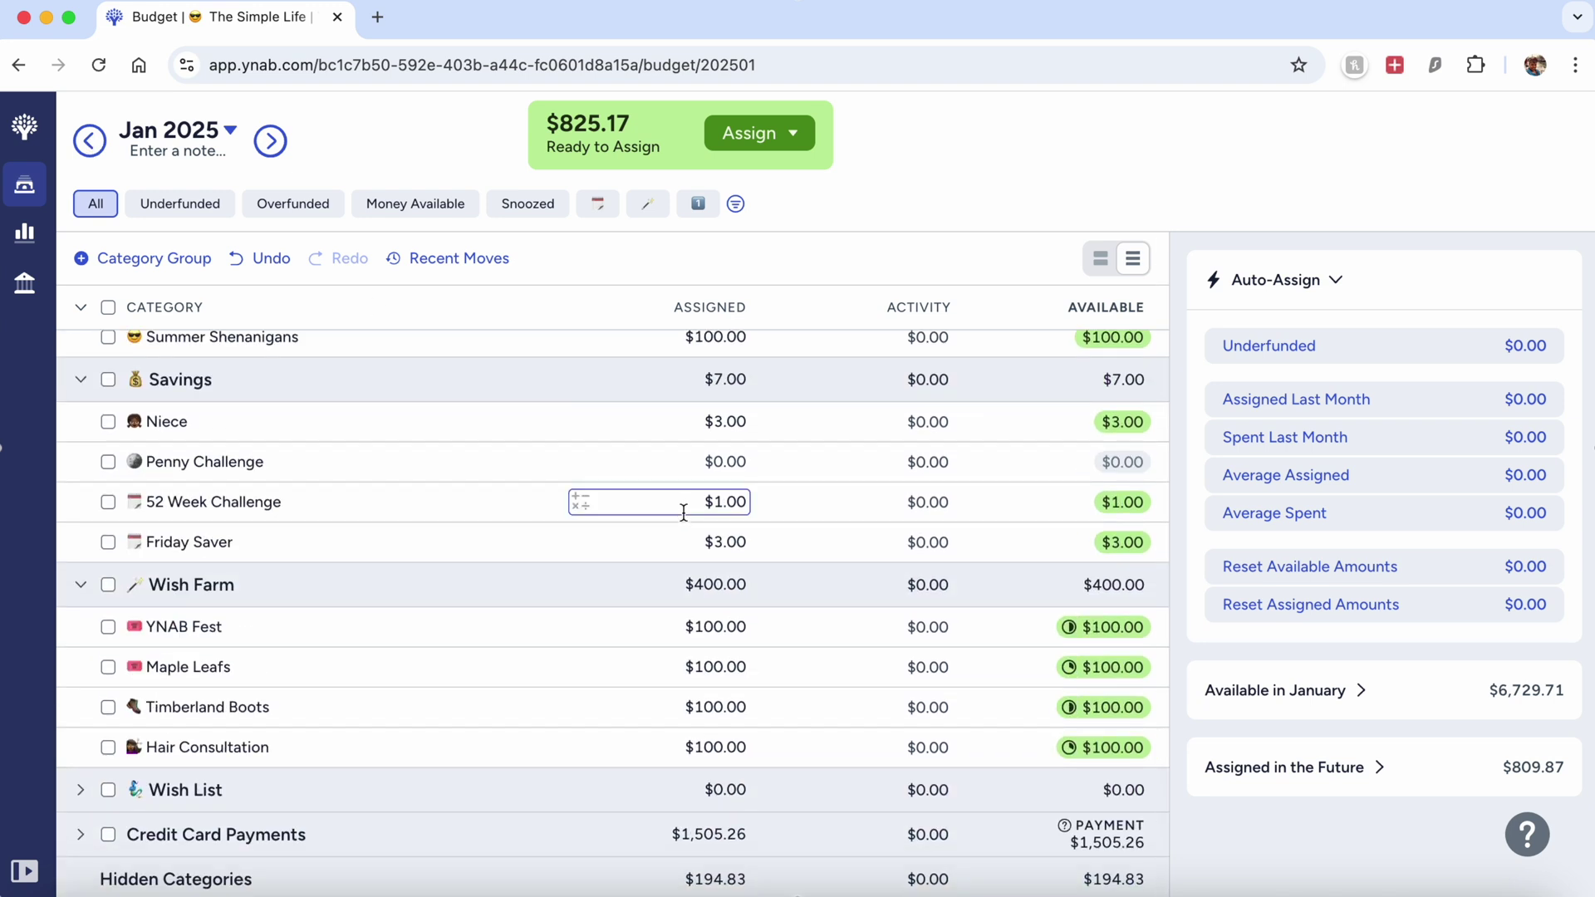
{"action": "scroll", "coordinate": [684, 513], "scroll_direction": "up", "scroll_amount": 12}
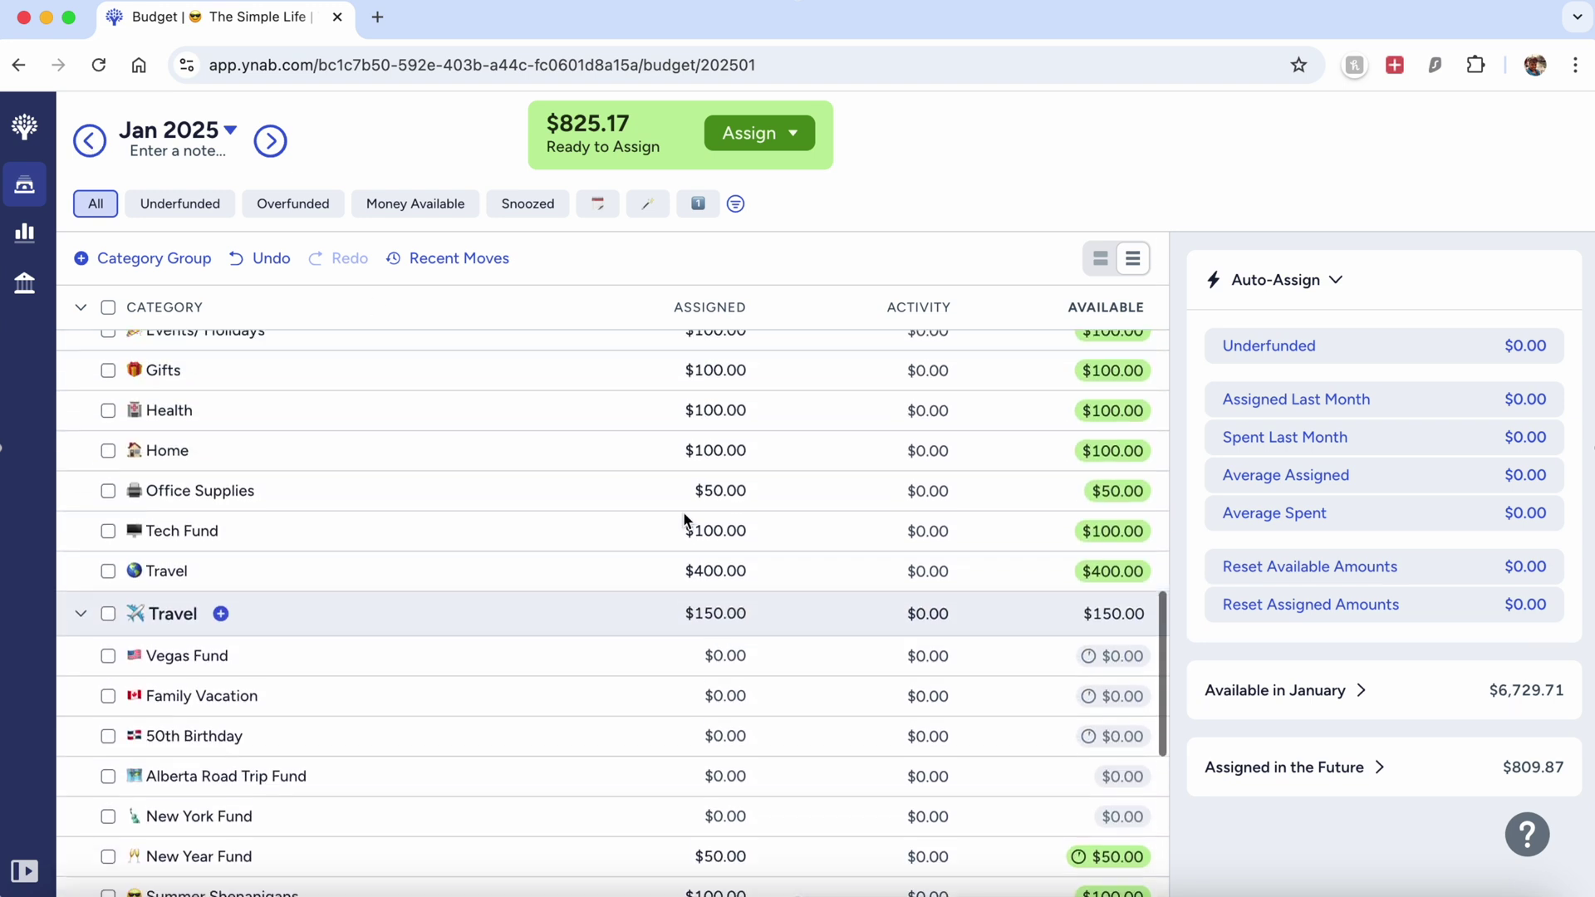
{"action": "scroll", "coordinate": [684, 513], "scroll_direction": "up", "scroll_amount": 3}
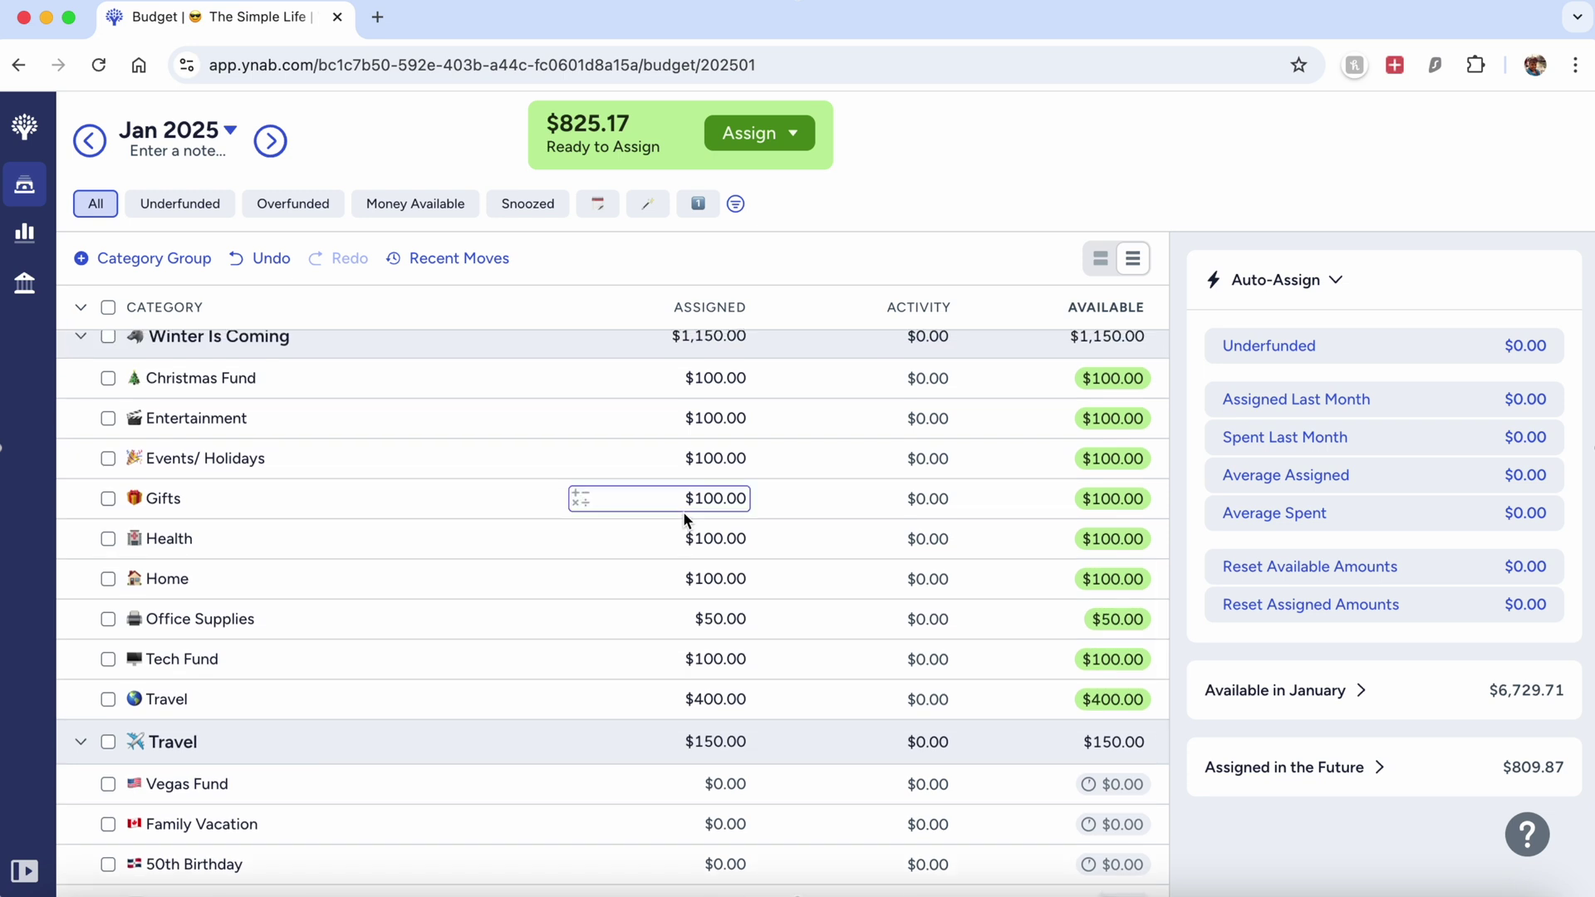
{"action": "scroll", "coordinate": [682, 511], "scroll_direction": "down", "scroll_amount": 4}
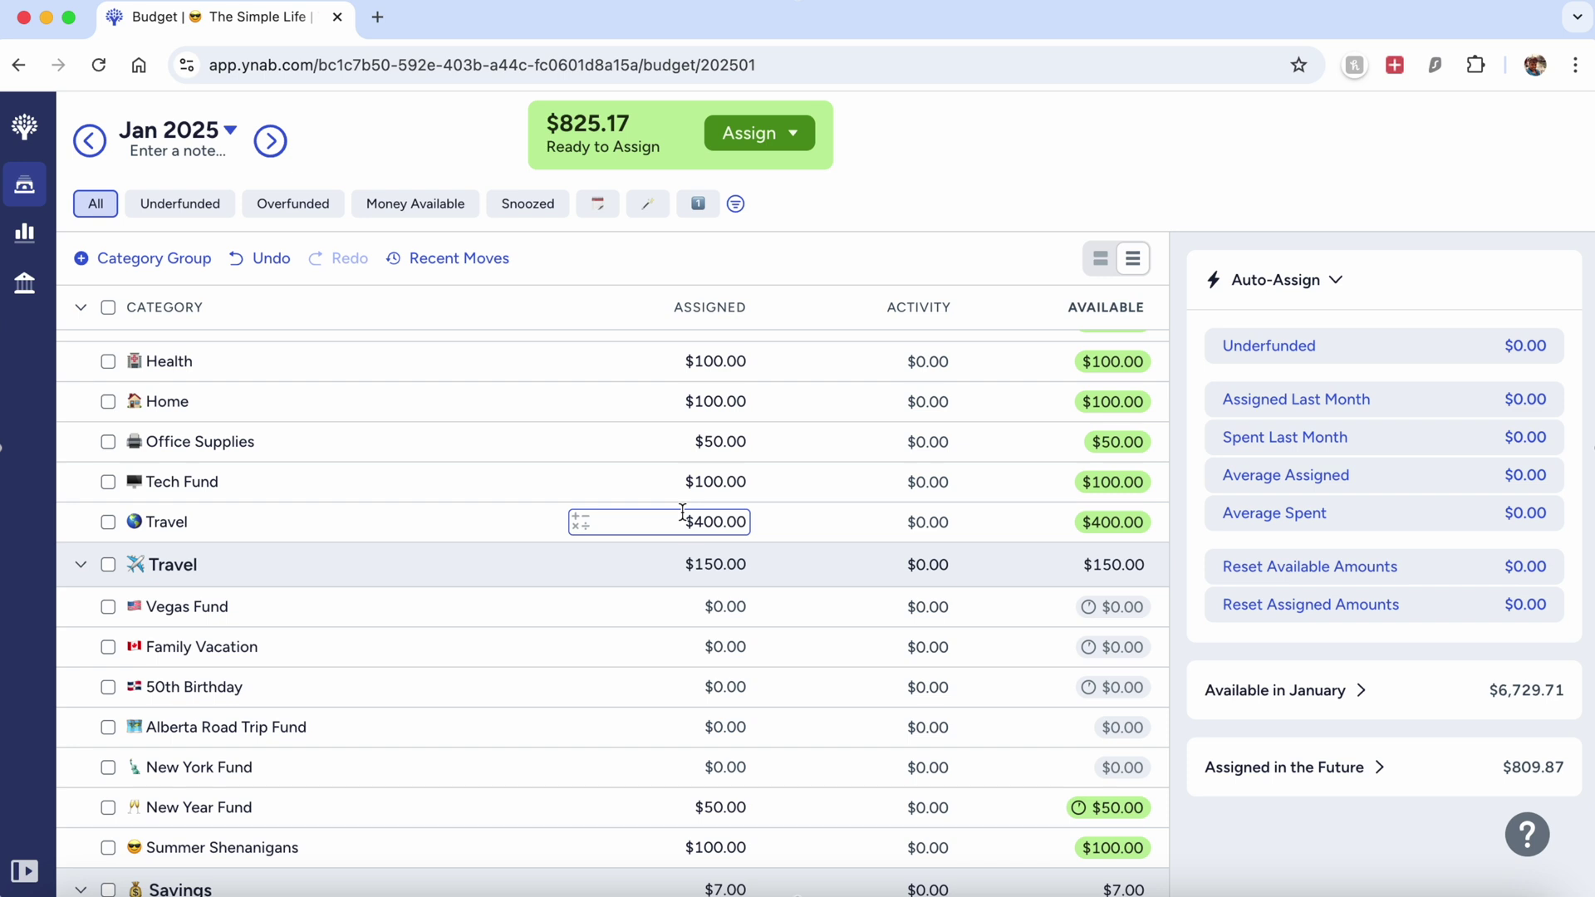
{"action": "left_click", "coordinate": [683, 512]}
{"action": "type", "text": "*3"}
{"action": "key", "text": "Return"}
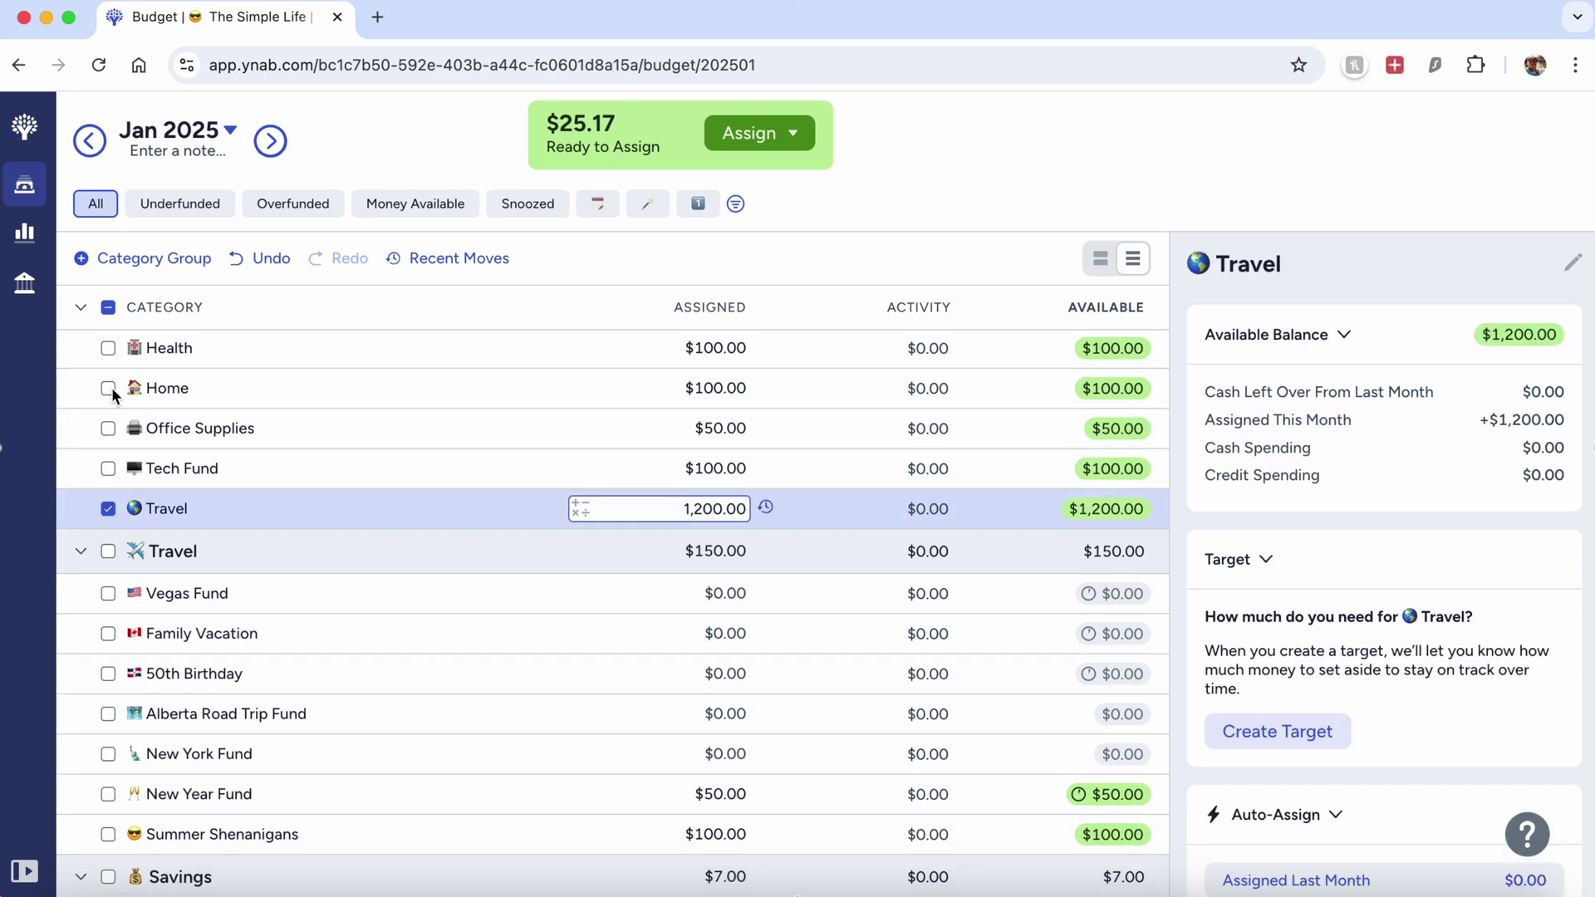
{"action": "left_click", "coordinate": [108, 509]}
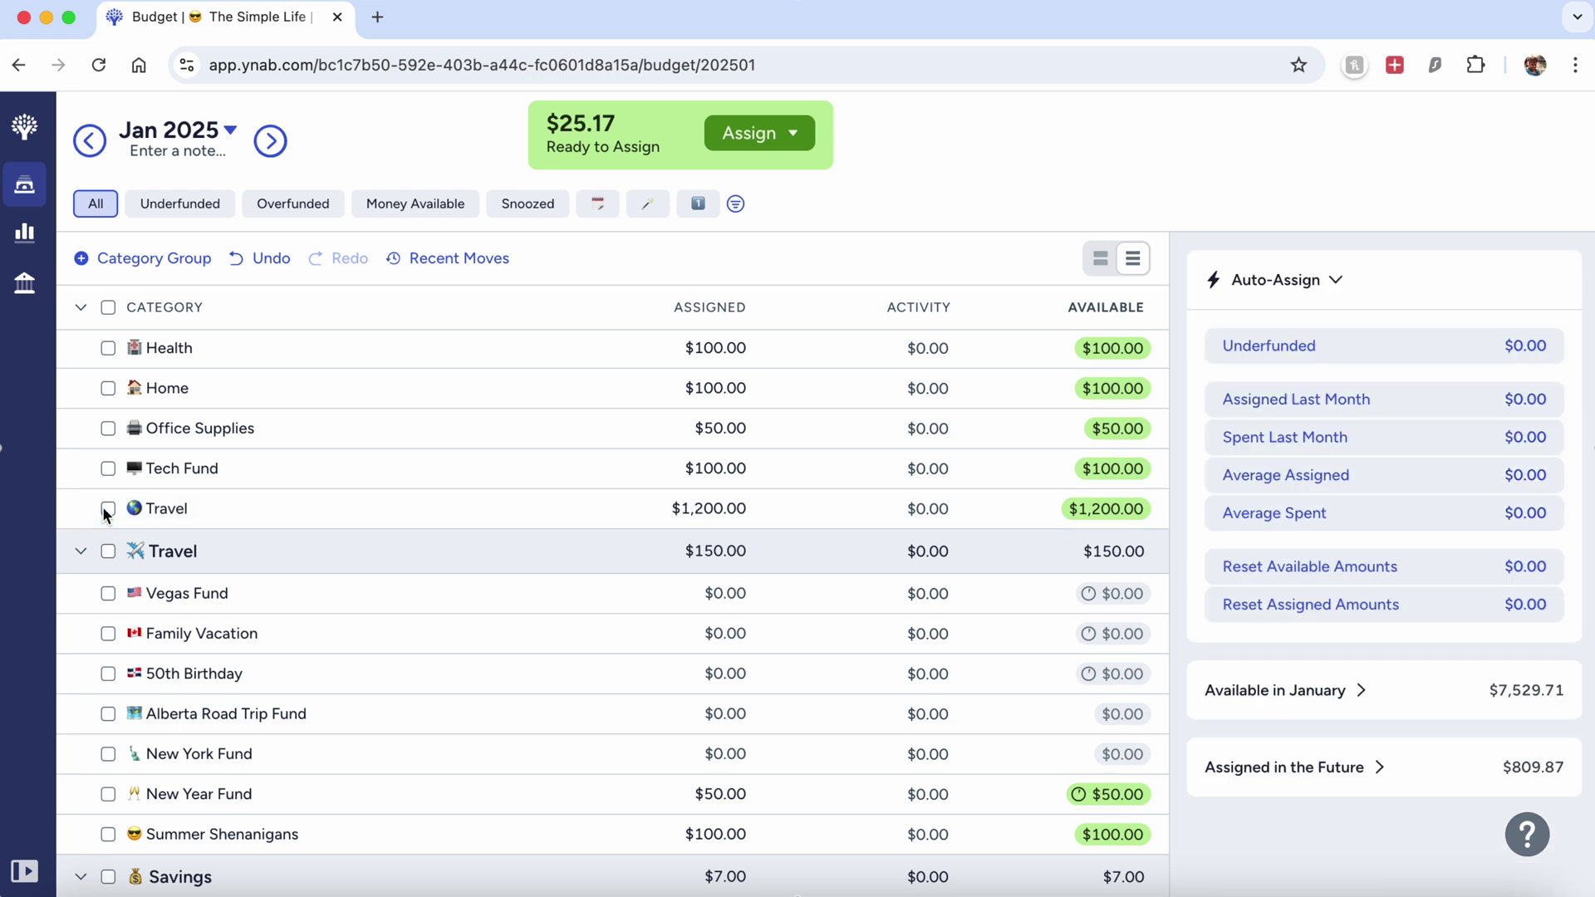
Assign the remaining $25.17 to the Treats category in the Don't Spend It All At Once group for January 2025.
{"action": "scroll", "coordinate": [675, 587], "scroll_direction": "up", "scroll_amount": 4}
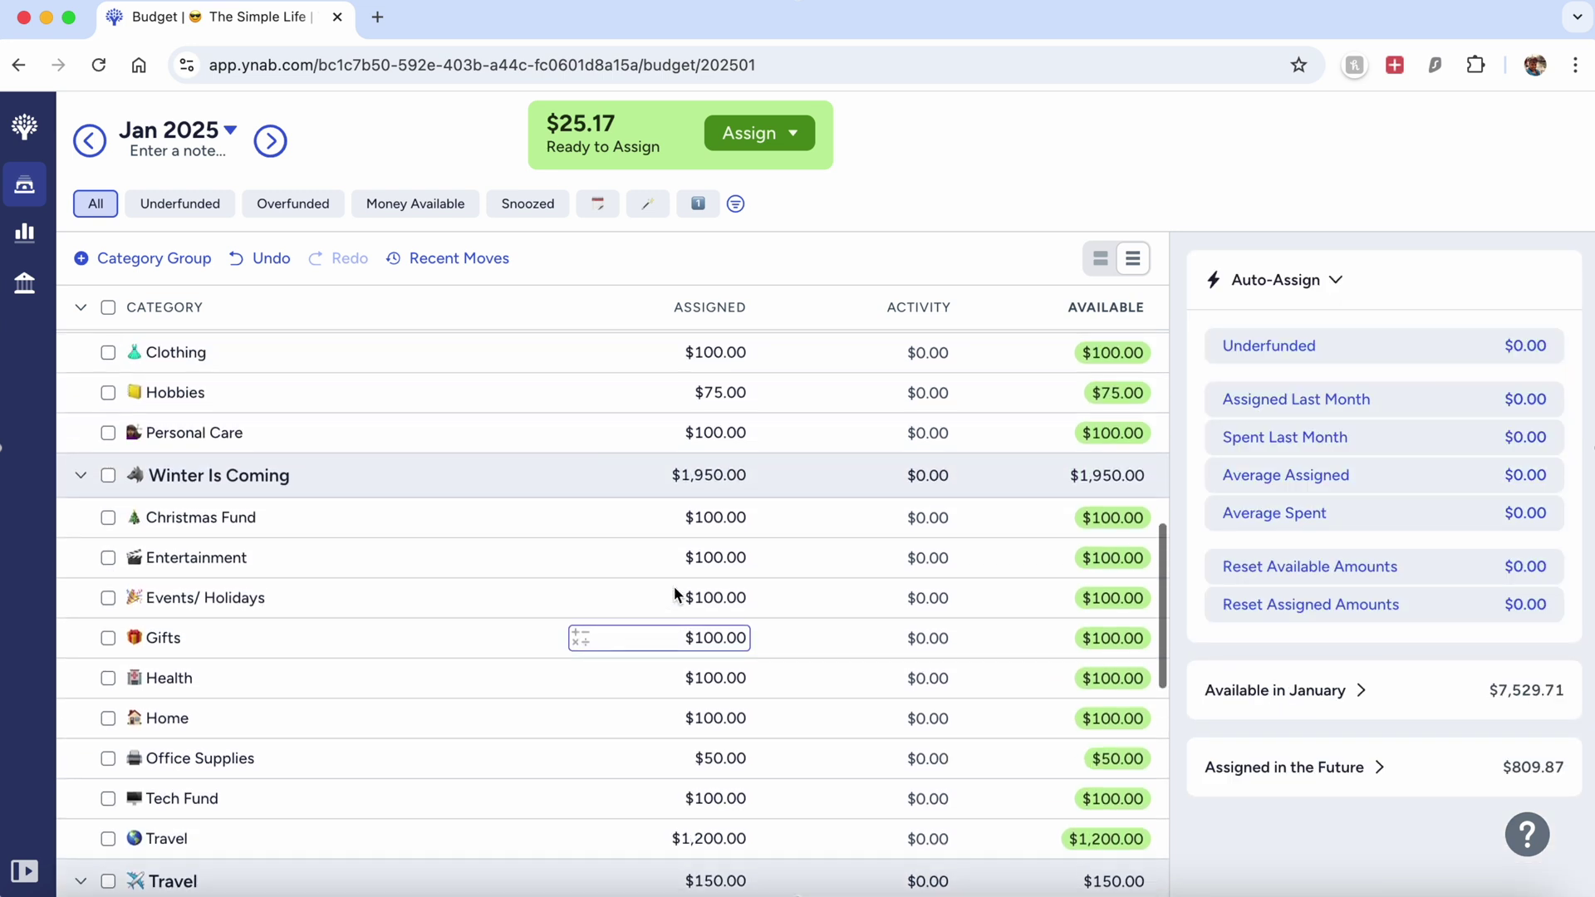
{"action": "scroll", "coordinate": [674, 586], "scroll_direction": "up", "scroll_amount": 3}
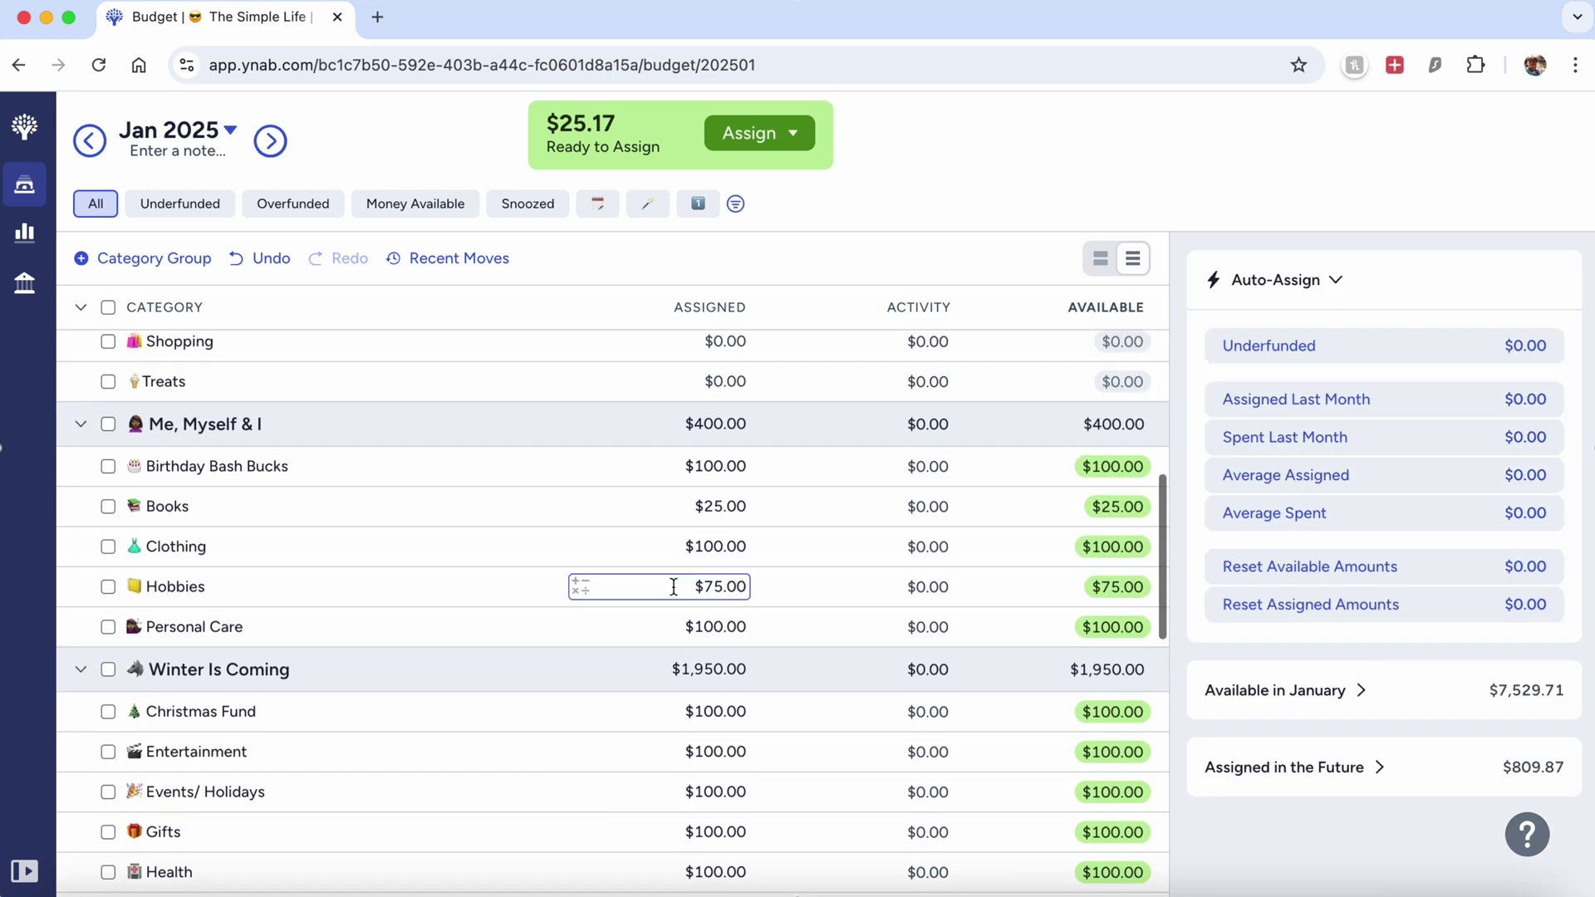
{"action": "scroll", "coordinate": [673, 586], "scroll_direction": "up", "scroll_amount": 5}
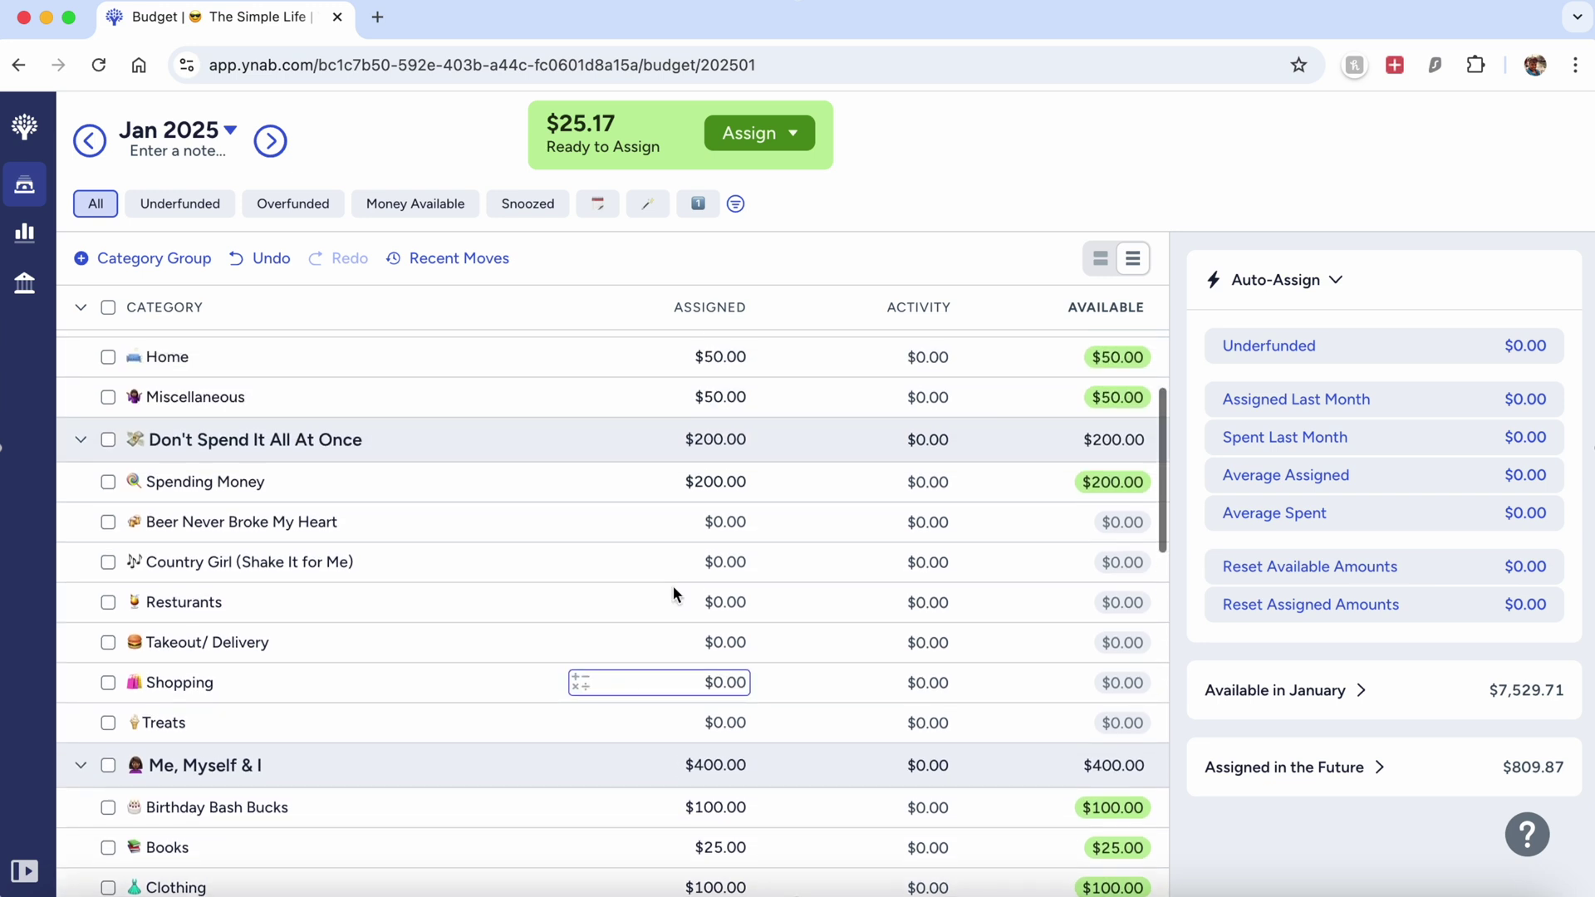
{"action": "left_click", "coordinate": [730, 725]}
{"action": "type", "text": "25.17"}
{"action": "key", "text": "Return"}
{"action": "scroll", "coordinate": [101, 716], "scroll_direction": "up", "scroll_amount": 2}
{"action": "scroll", "coordinate": [101, 716], "scroll_direction": "up", "scroll_amount": 7}
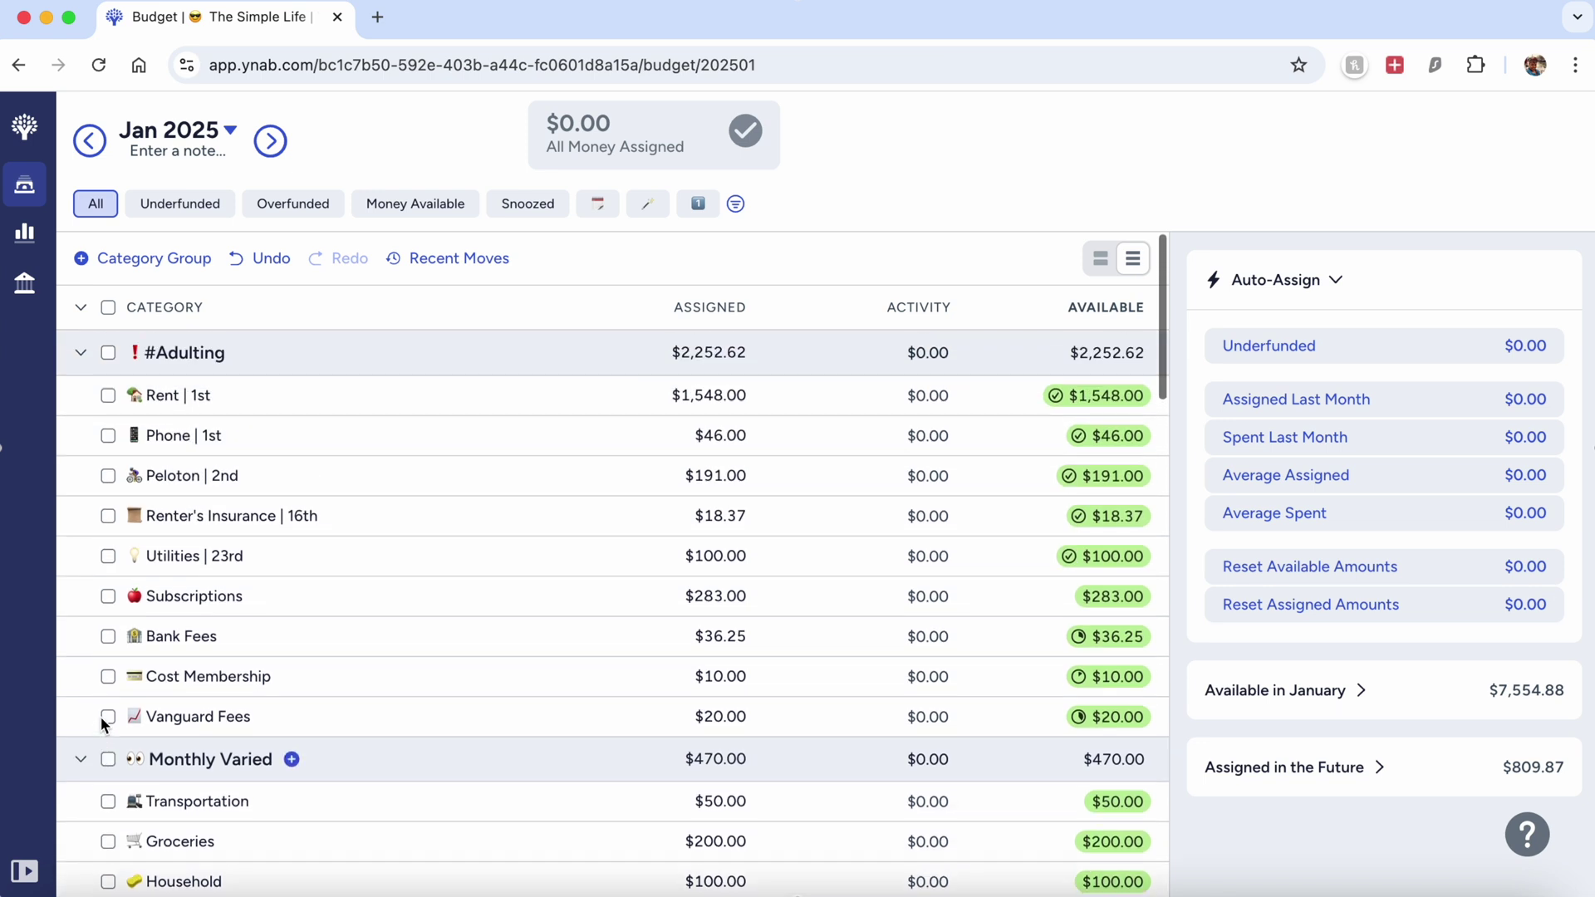